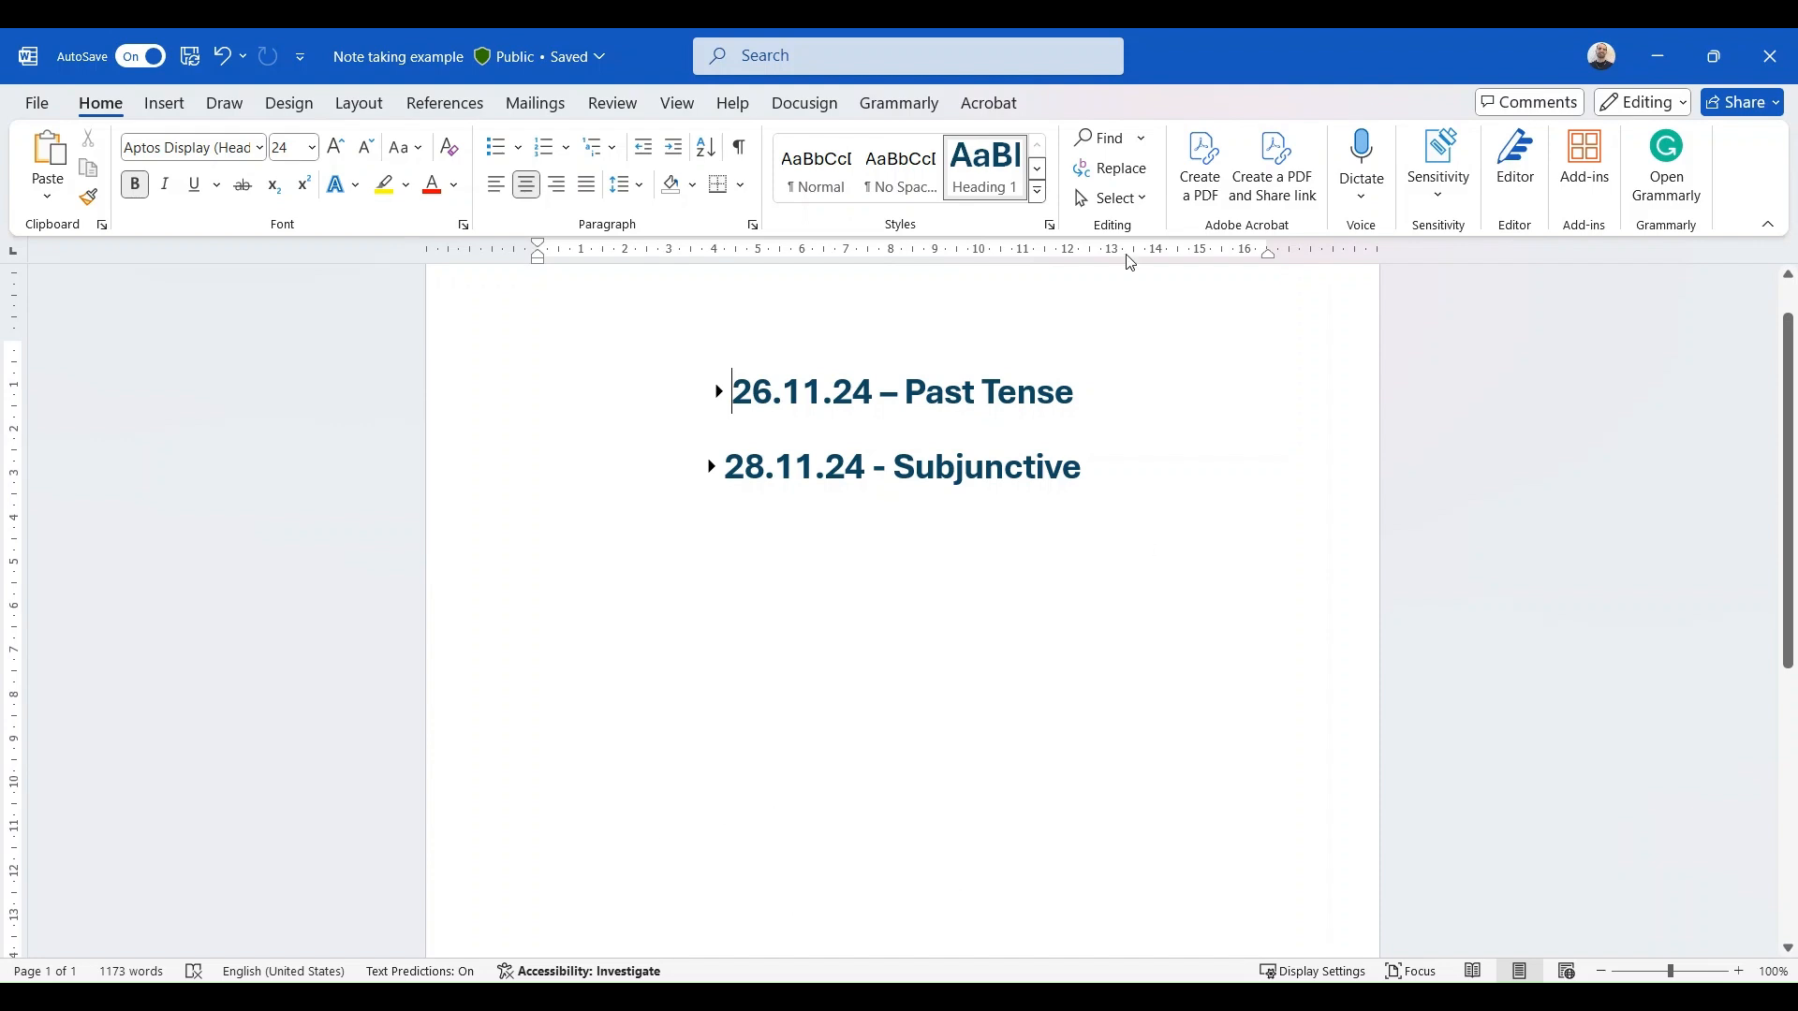
# - Expand the 26.11.24 – Past Tense lesson and collapse its New Vocabulary section after viewing the word list
pyautogui.click(719, 393)
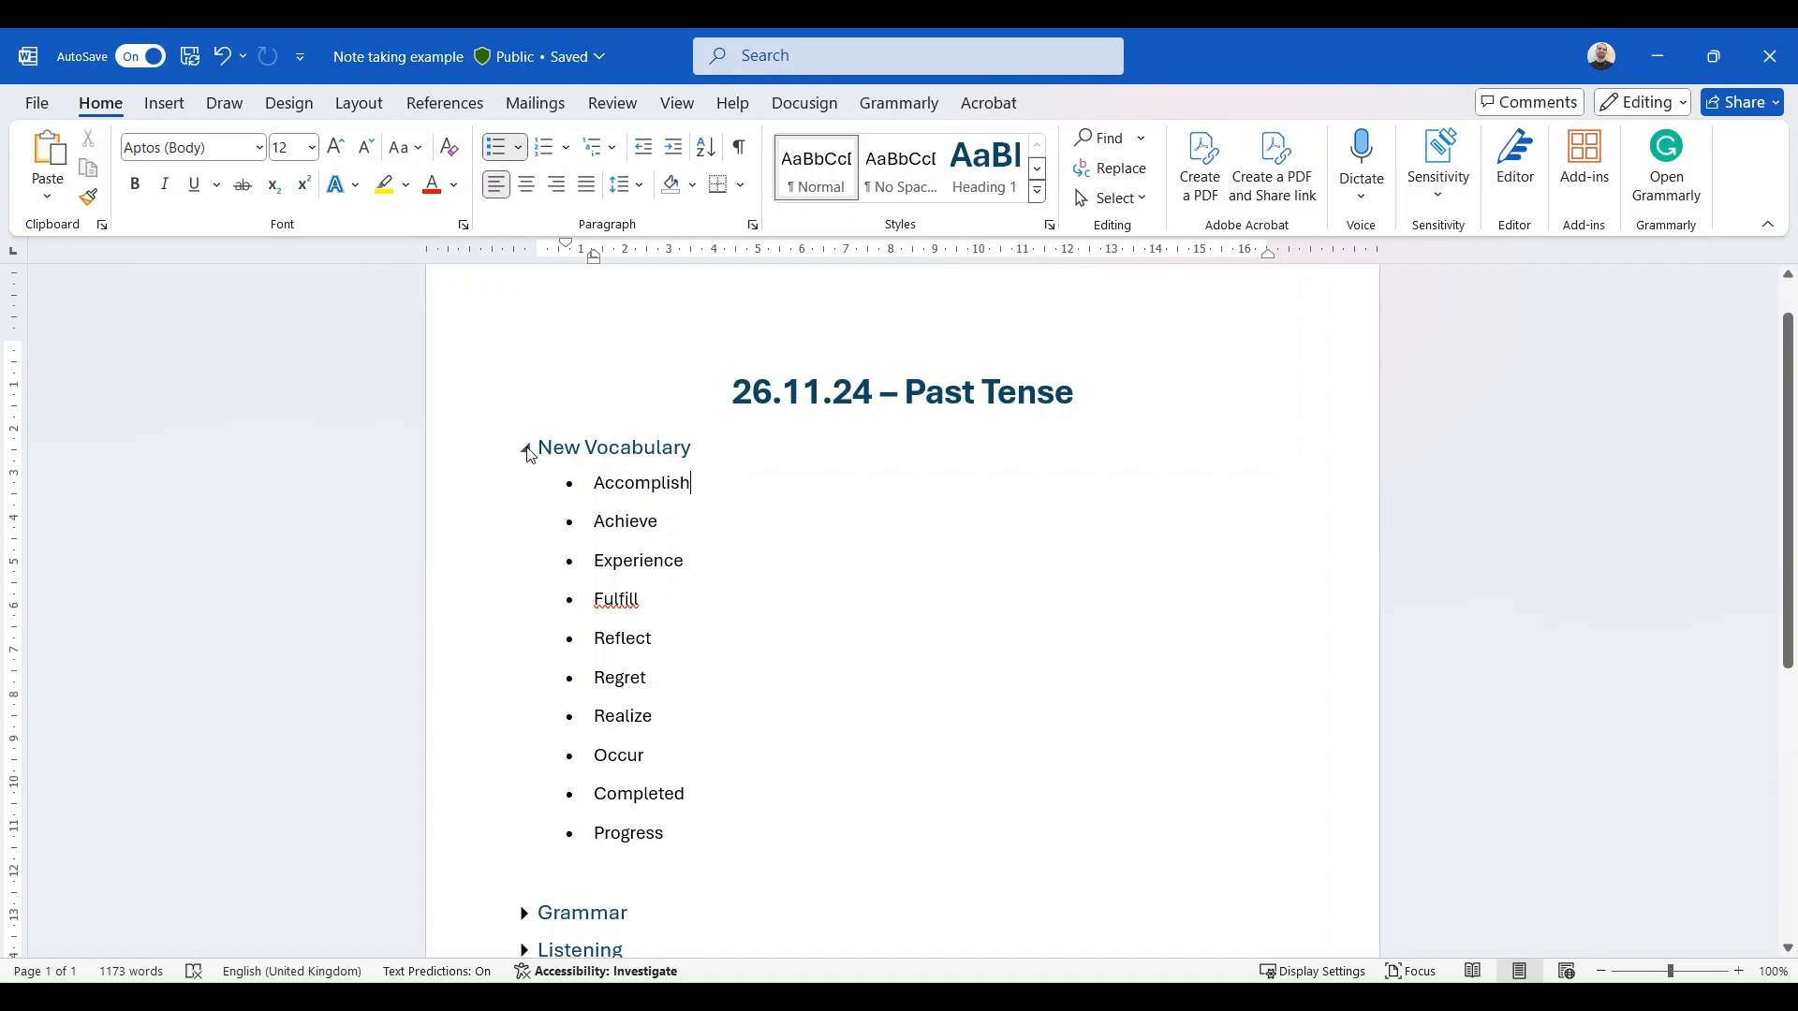
pyautogui.click(525, 448)
# - Expand the Grammar section, read its tense explanations, key differences and fill-the-gap exercise, and collapse the section again
pyautogui.click(525, 484)
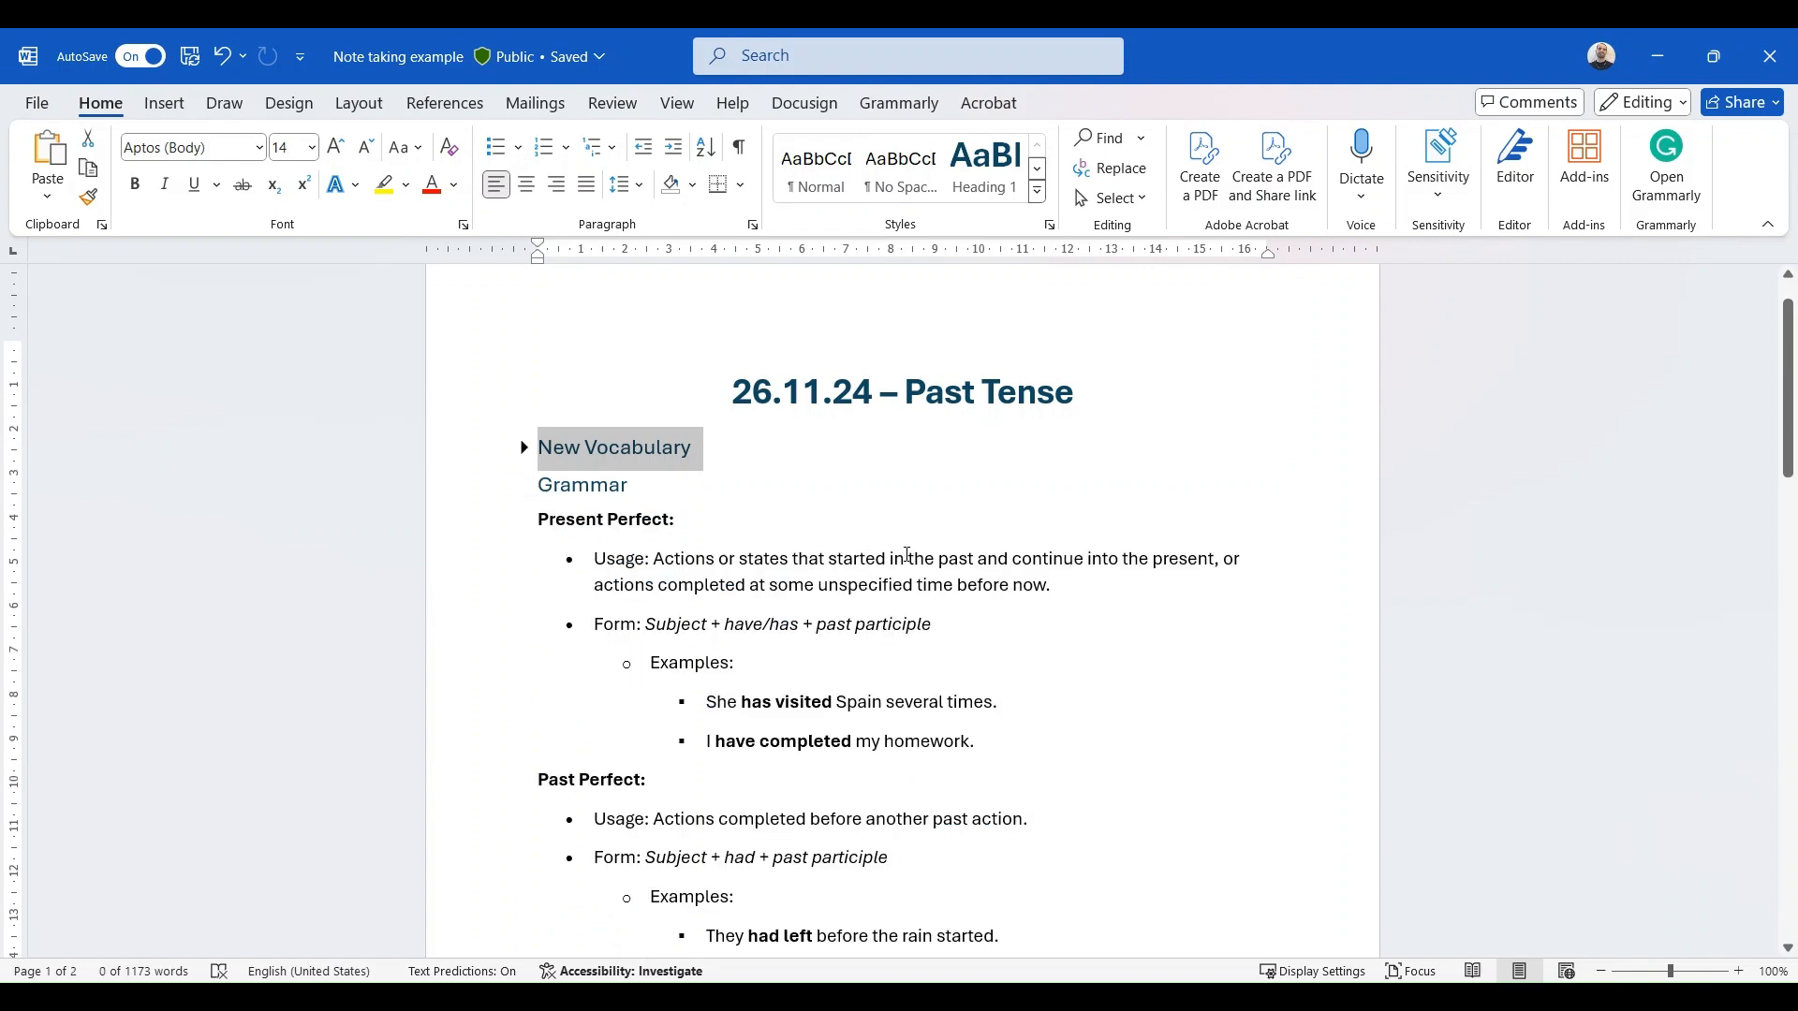
pyautogui.scroll(-3, 913, 554)
pyautogui.scroll(-4, 922, 555)
pyautogui.scroll(-2, 917, 570)
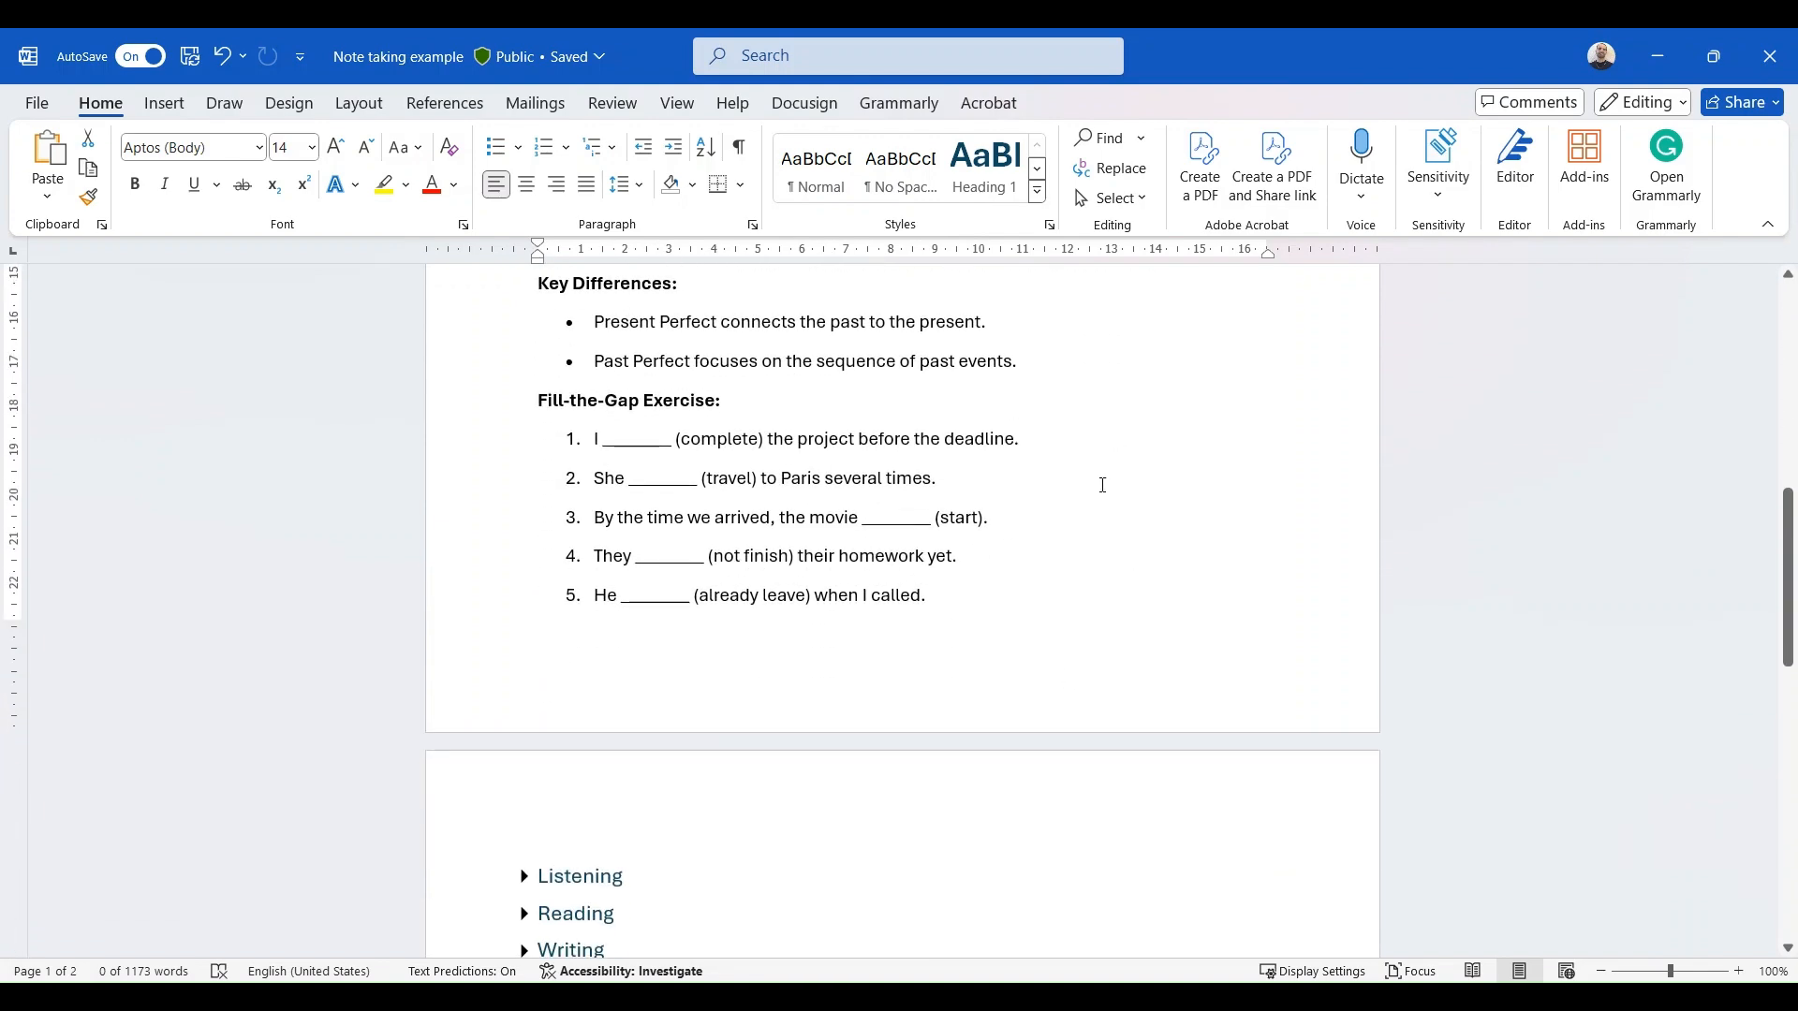
pyautogui.scroll(10, 1102, 485)
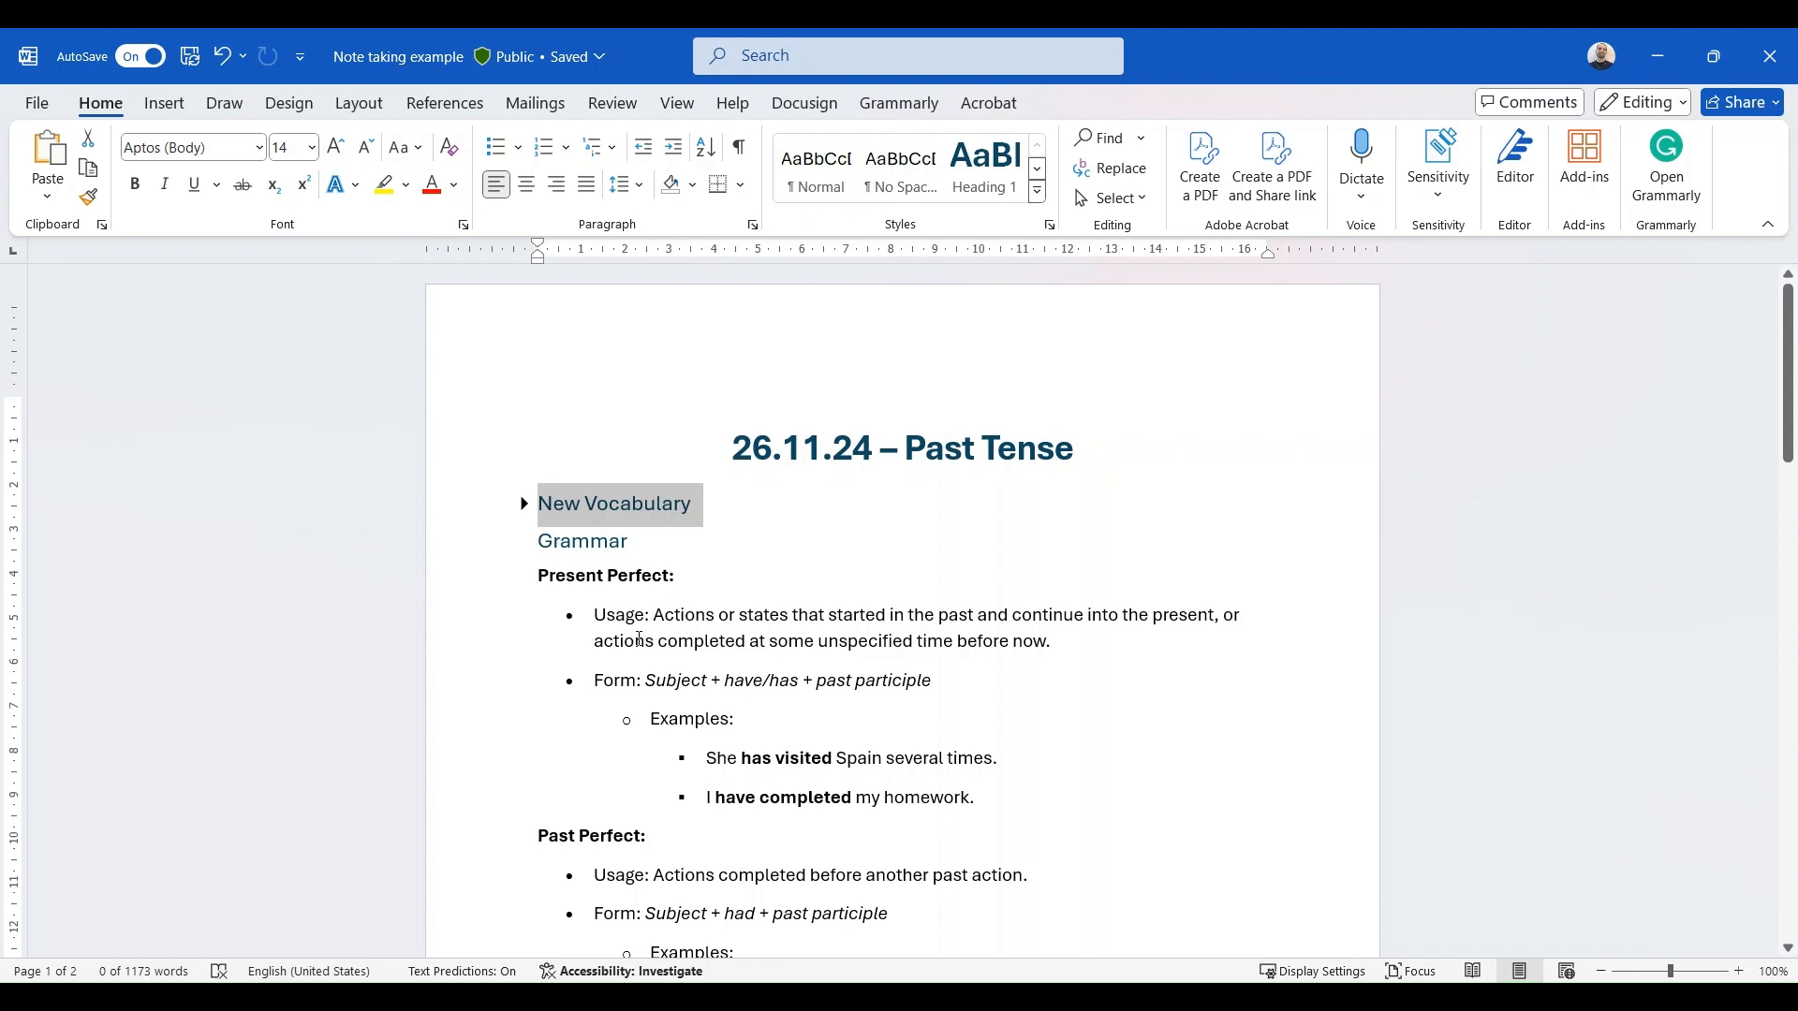
pyautogui.scroll(-5, 923, 830)
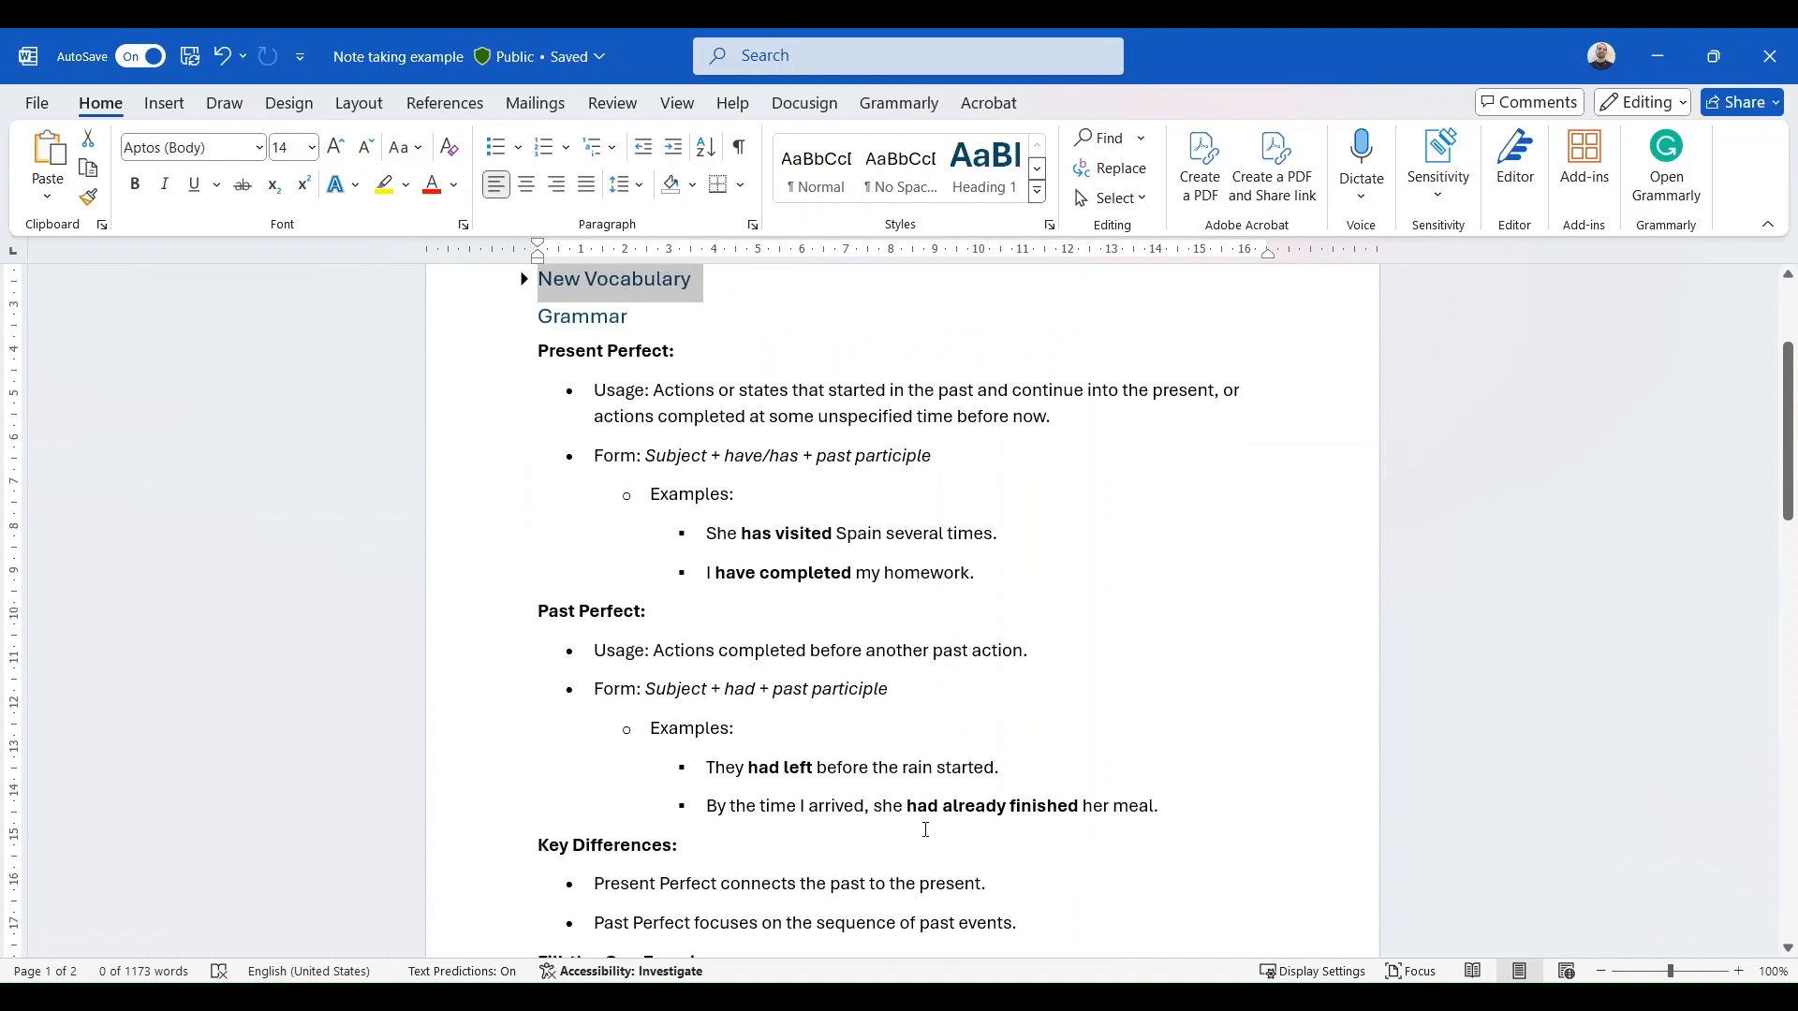
pyautogui.scroll(-1, 923, 831)
pyautogui.scroll(-5, 923, 802)
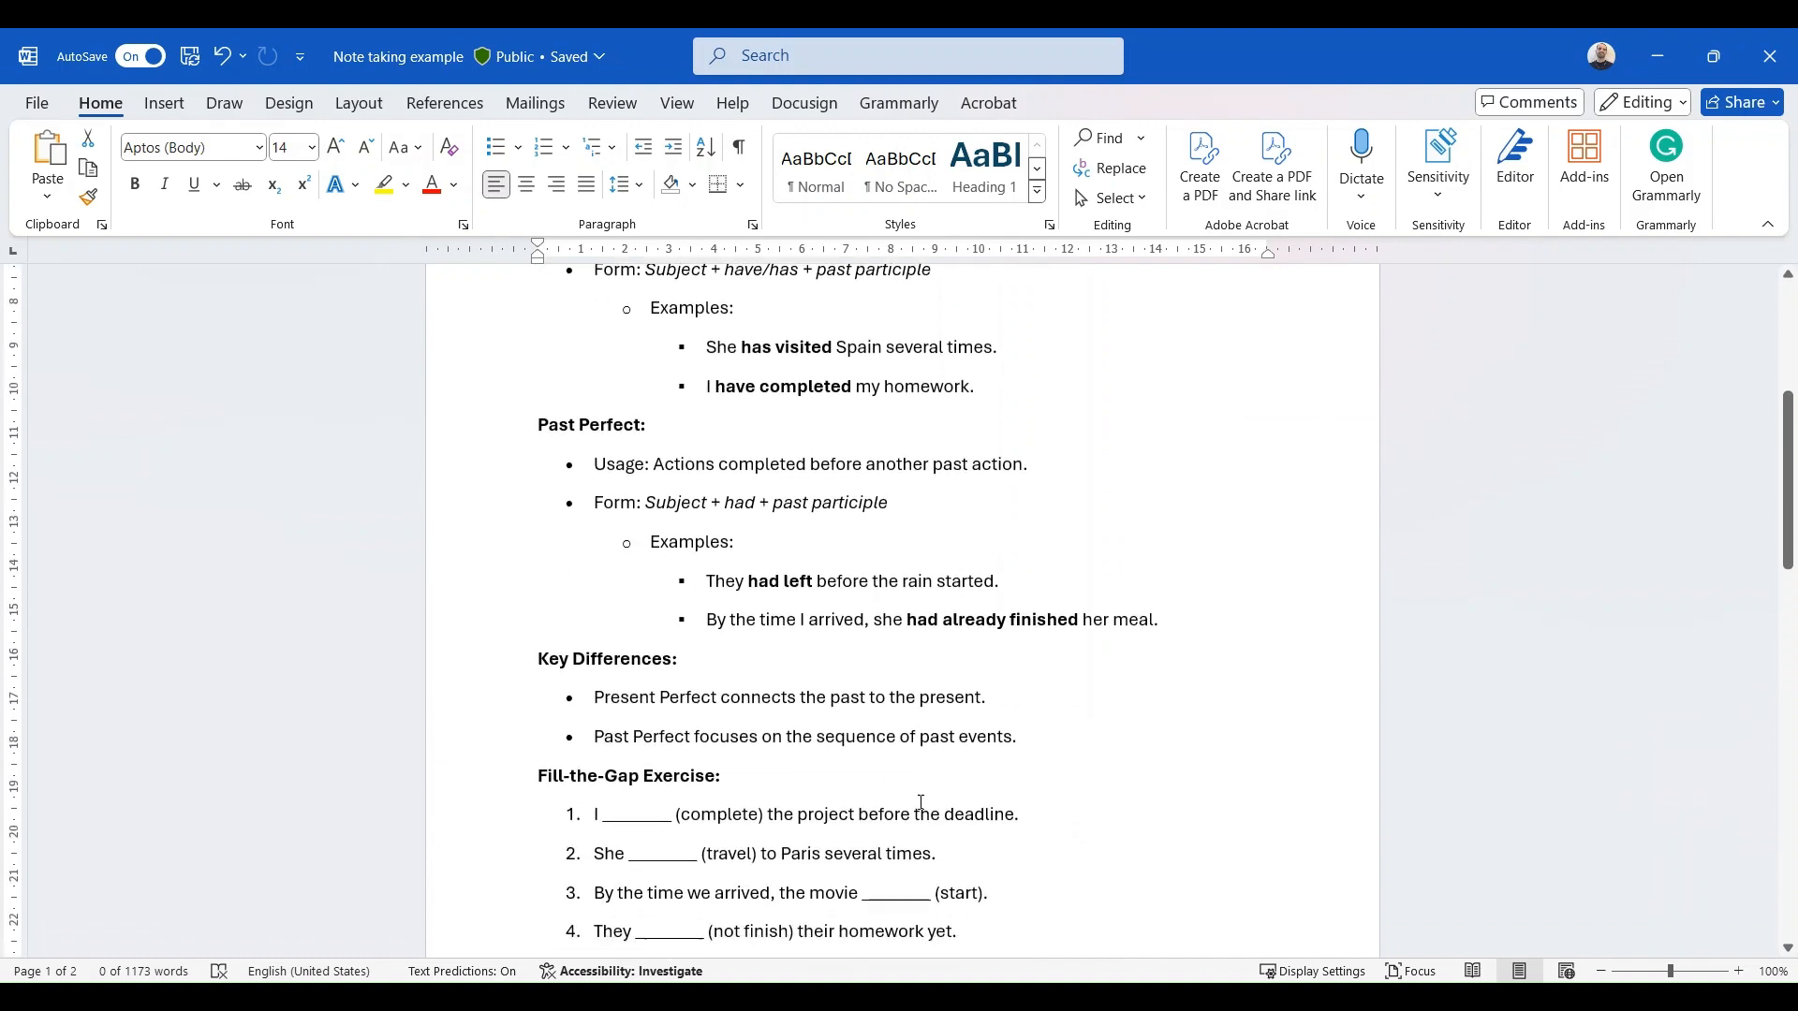
pyautogui.scroll(-5, 792, 665)
pyautogui.scroll(9, 788, 663)
pyautogui.scroll(4, 757, 610)
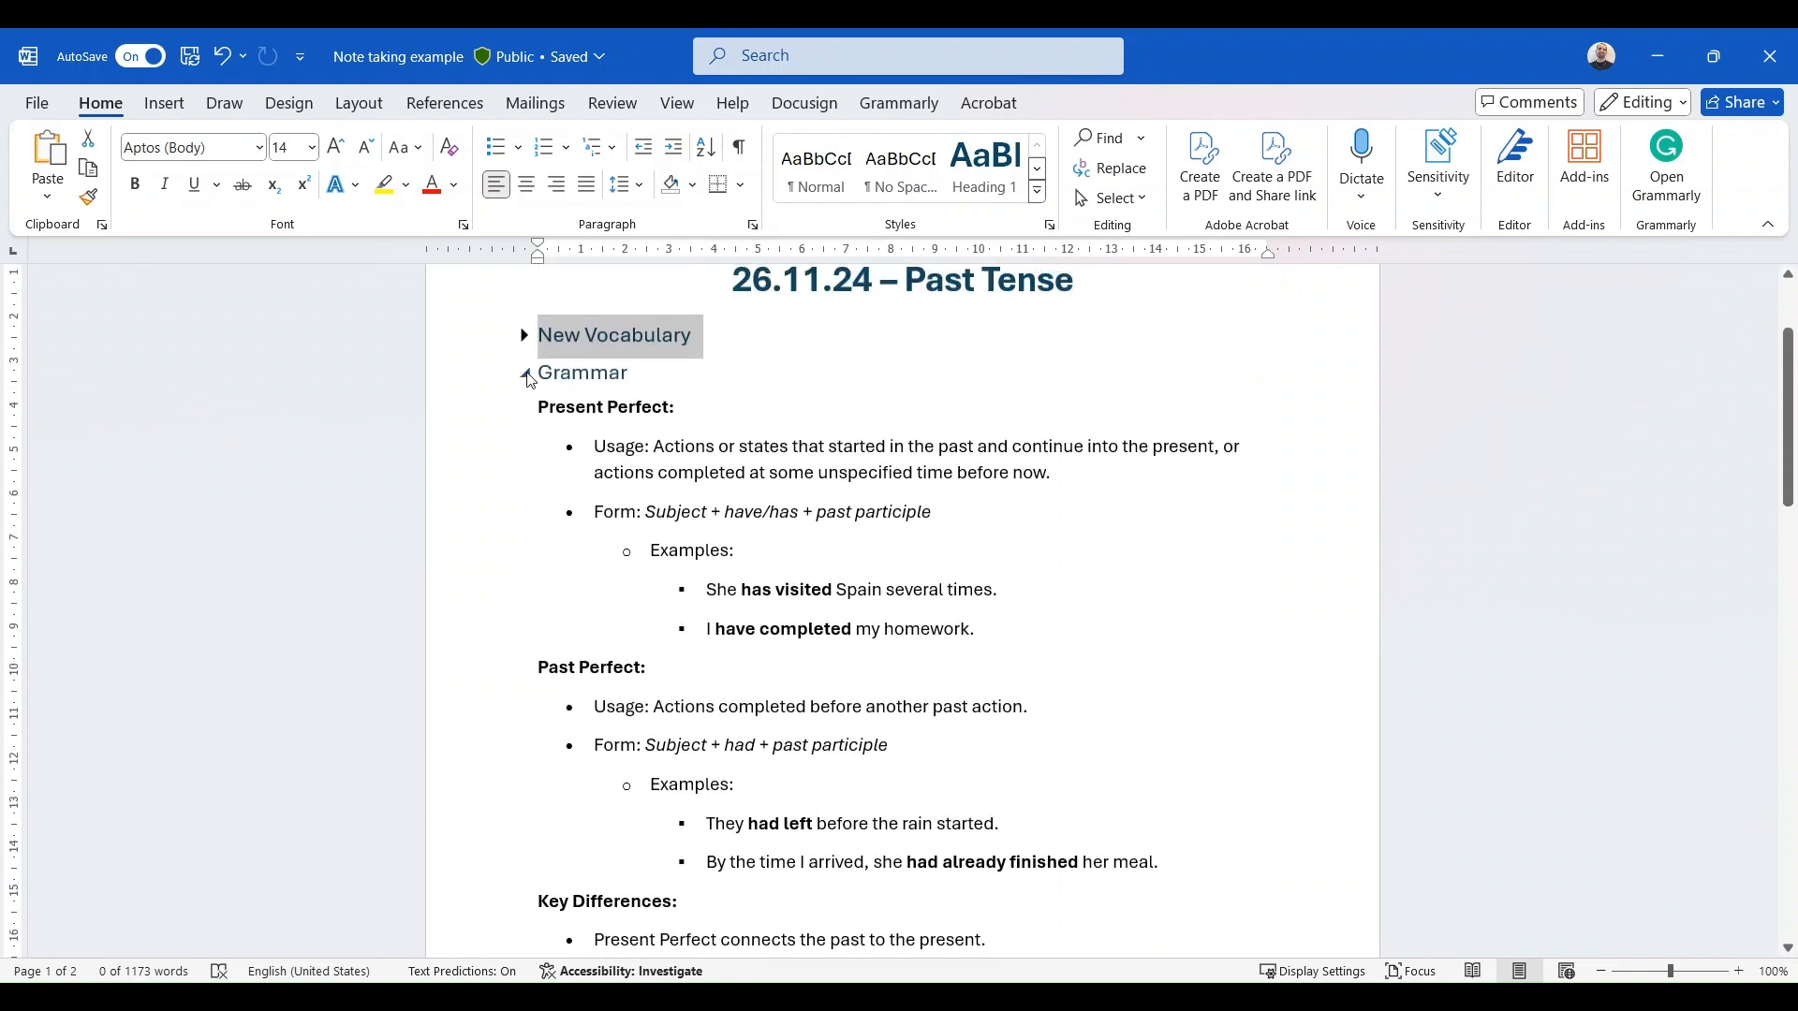
pyautogui.click(525, 373)
# - Review the Listening and Reading sections of the Past Tense lesson, expanding and collapsing each in turn
pyautogui.click(525, 410)
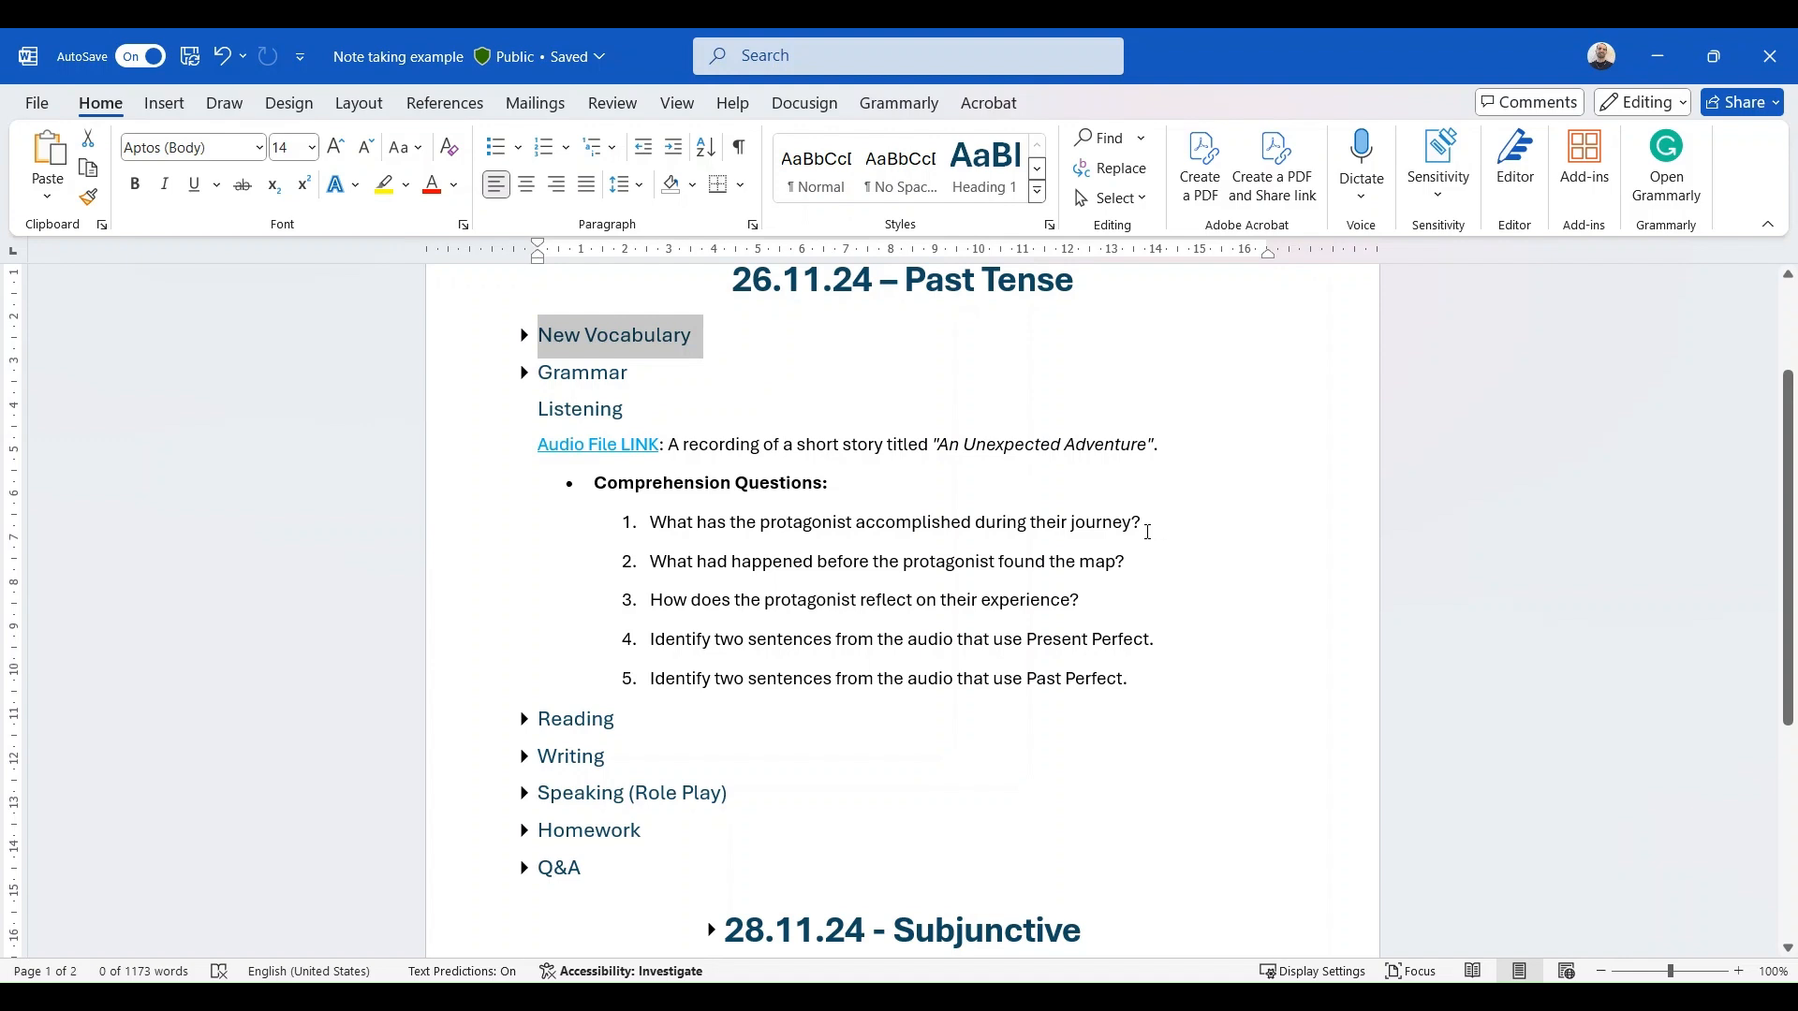
pyautogui.click(525, 410)
pyautogui.click(525, 447)
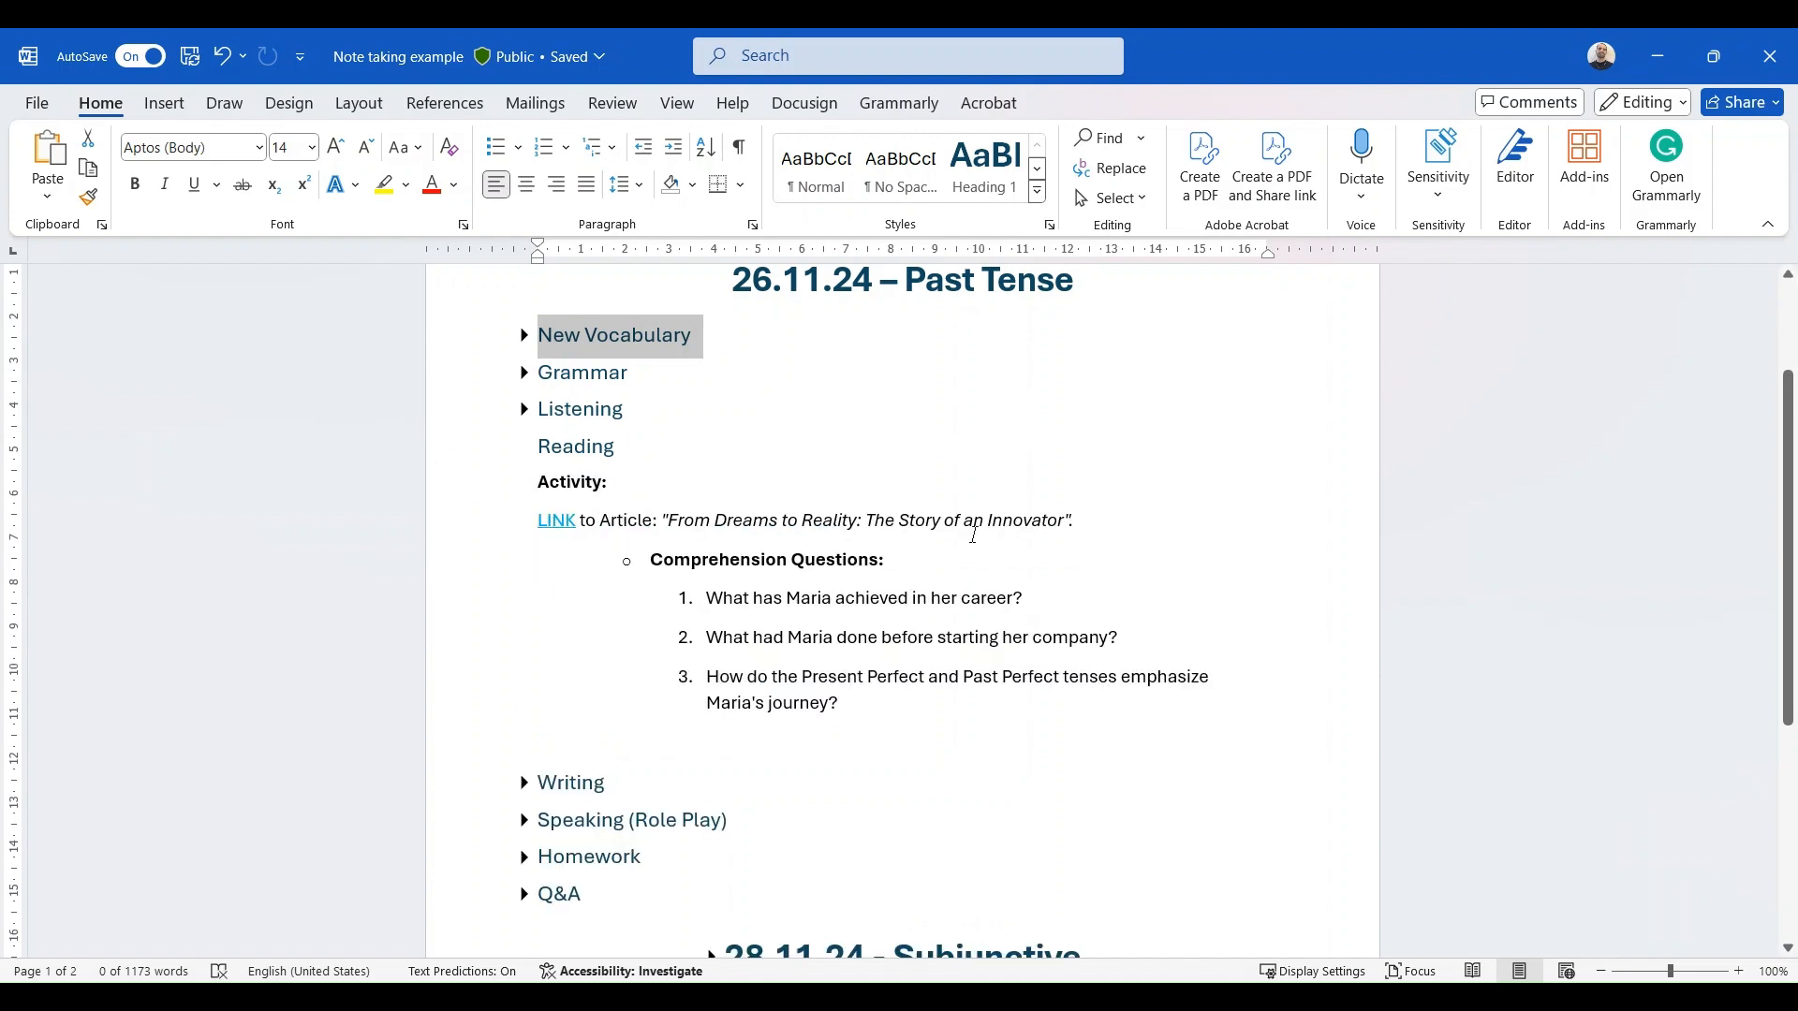
pyautogui.click(525, 448)
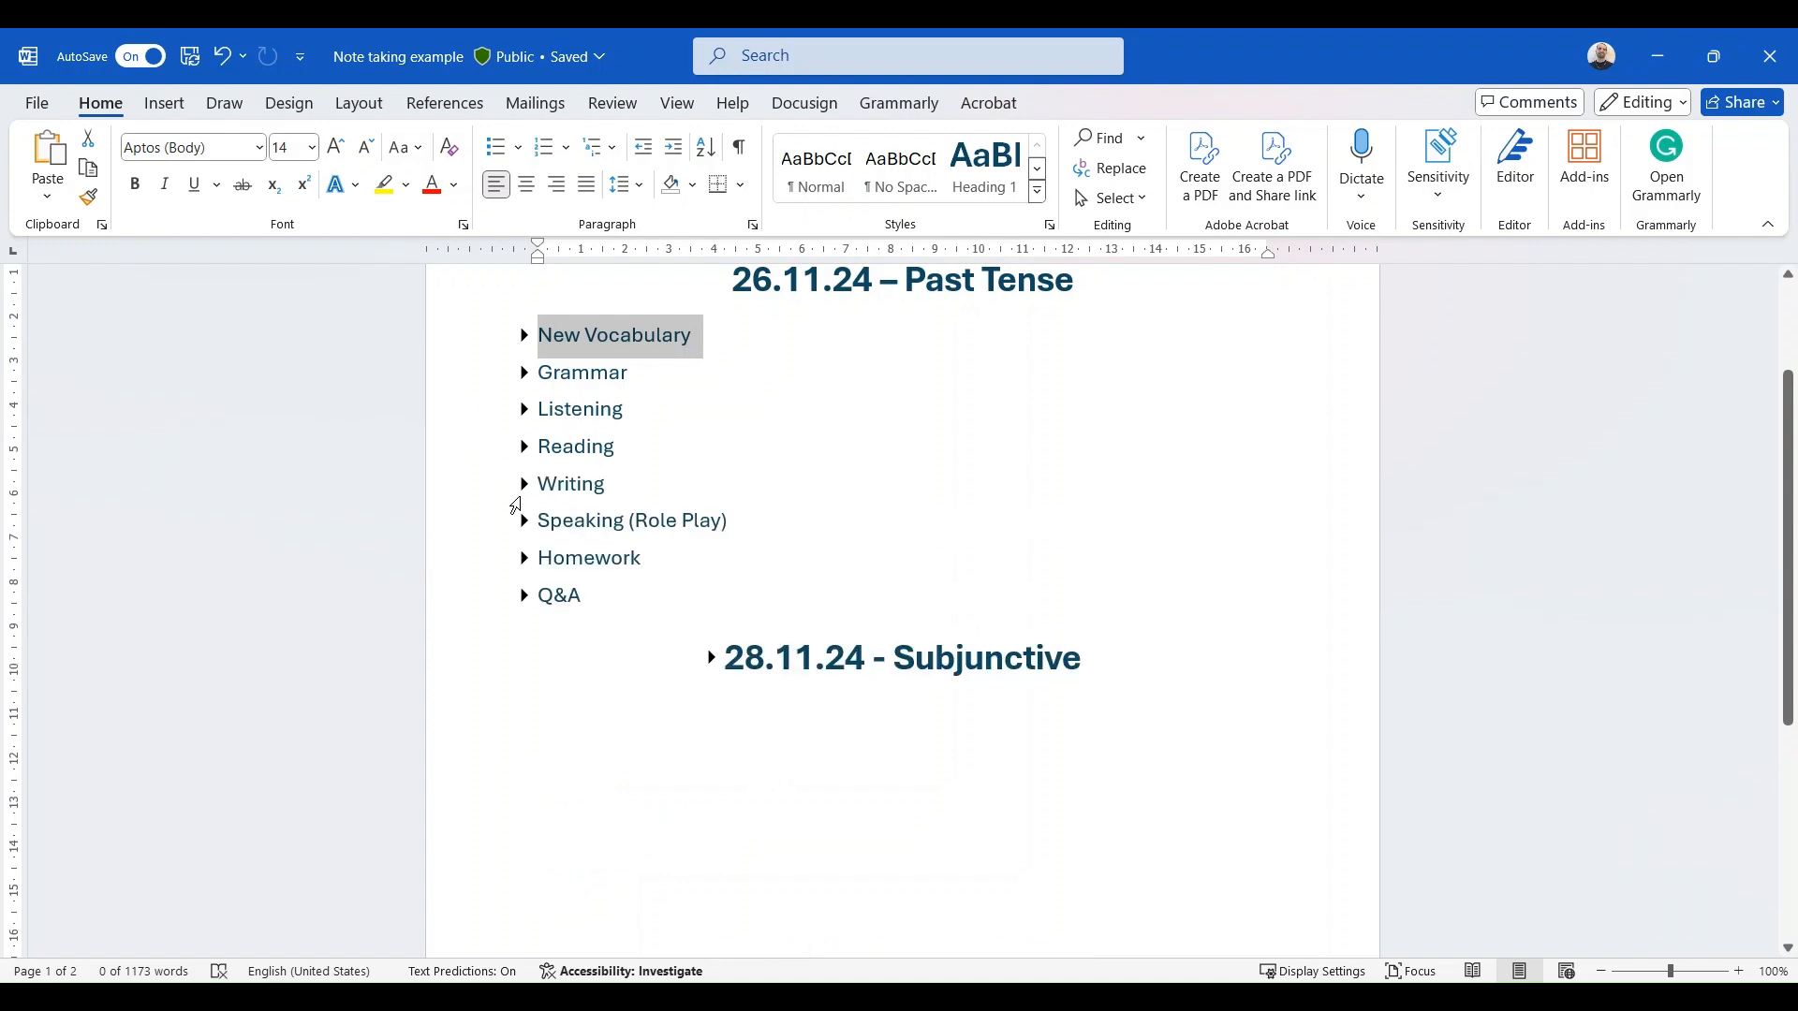
# - Review the Writing and Speaking (Role Play) sections of the Past Tense lesson, collapsing each after viewing
pyautogui.click(525, 485)
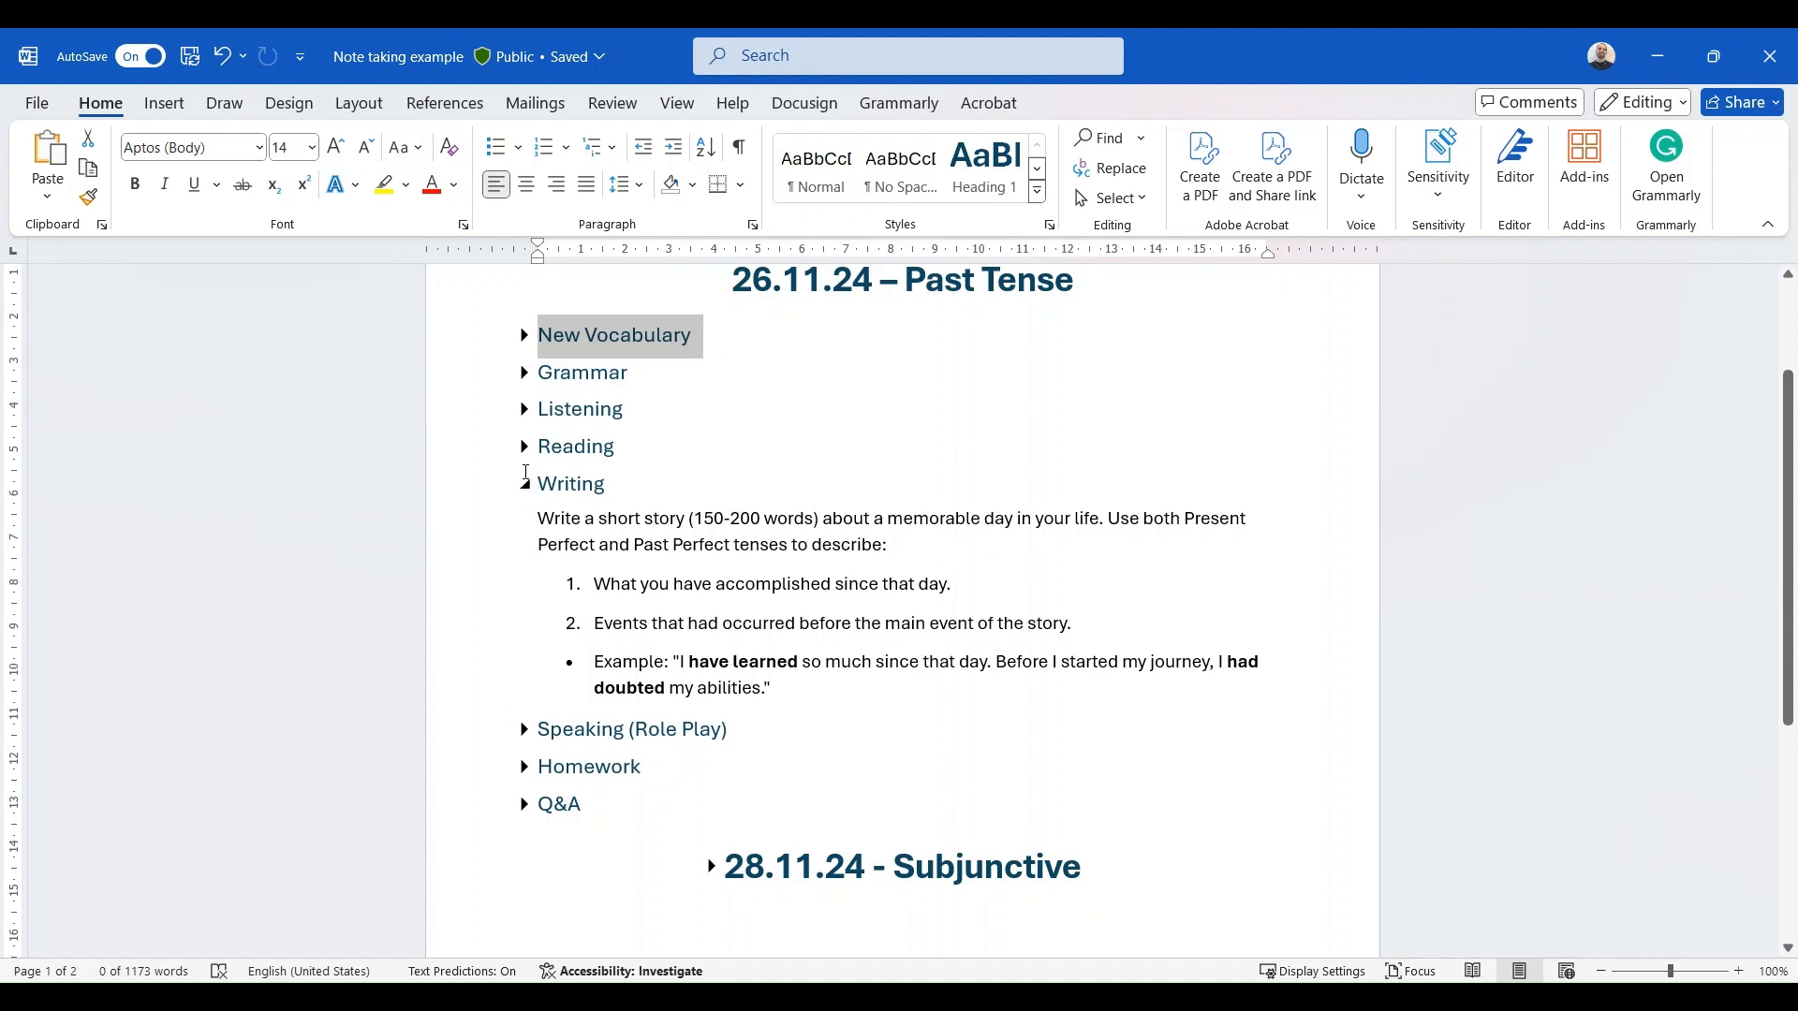
pyautogui.click(524, 484)
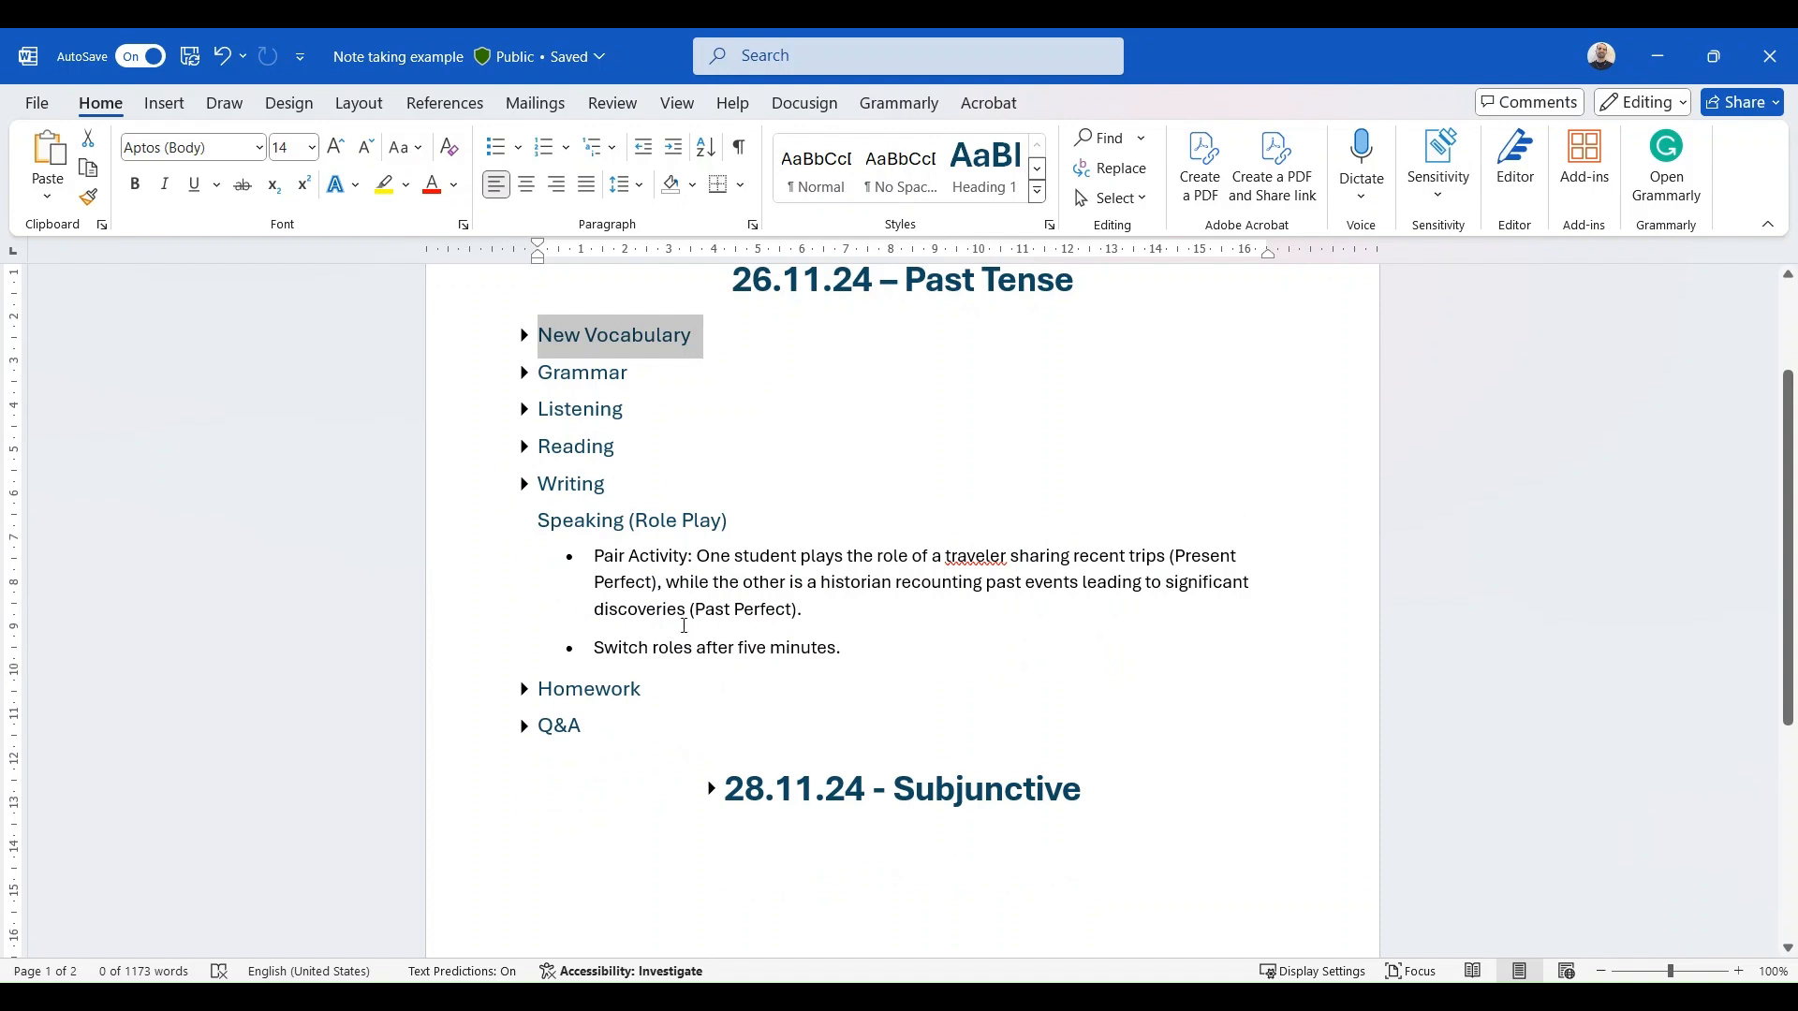
pyautogui.click(524, 521)
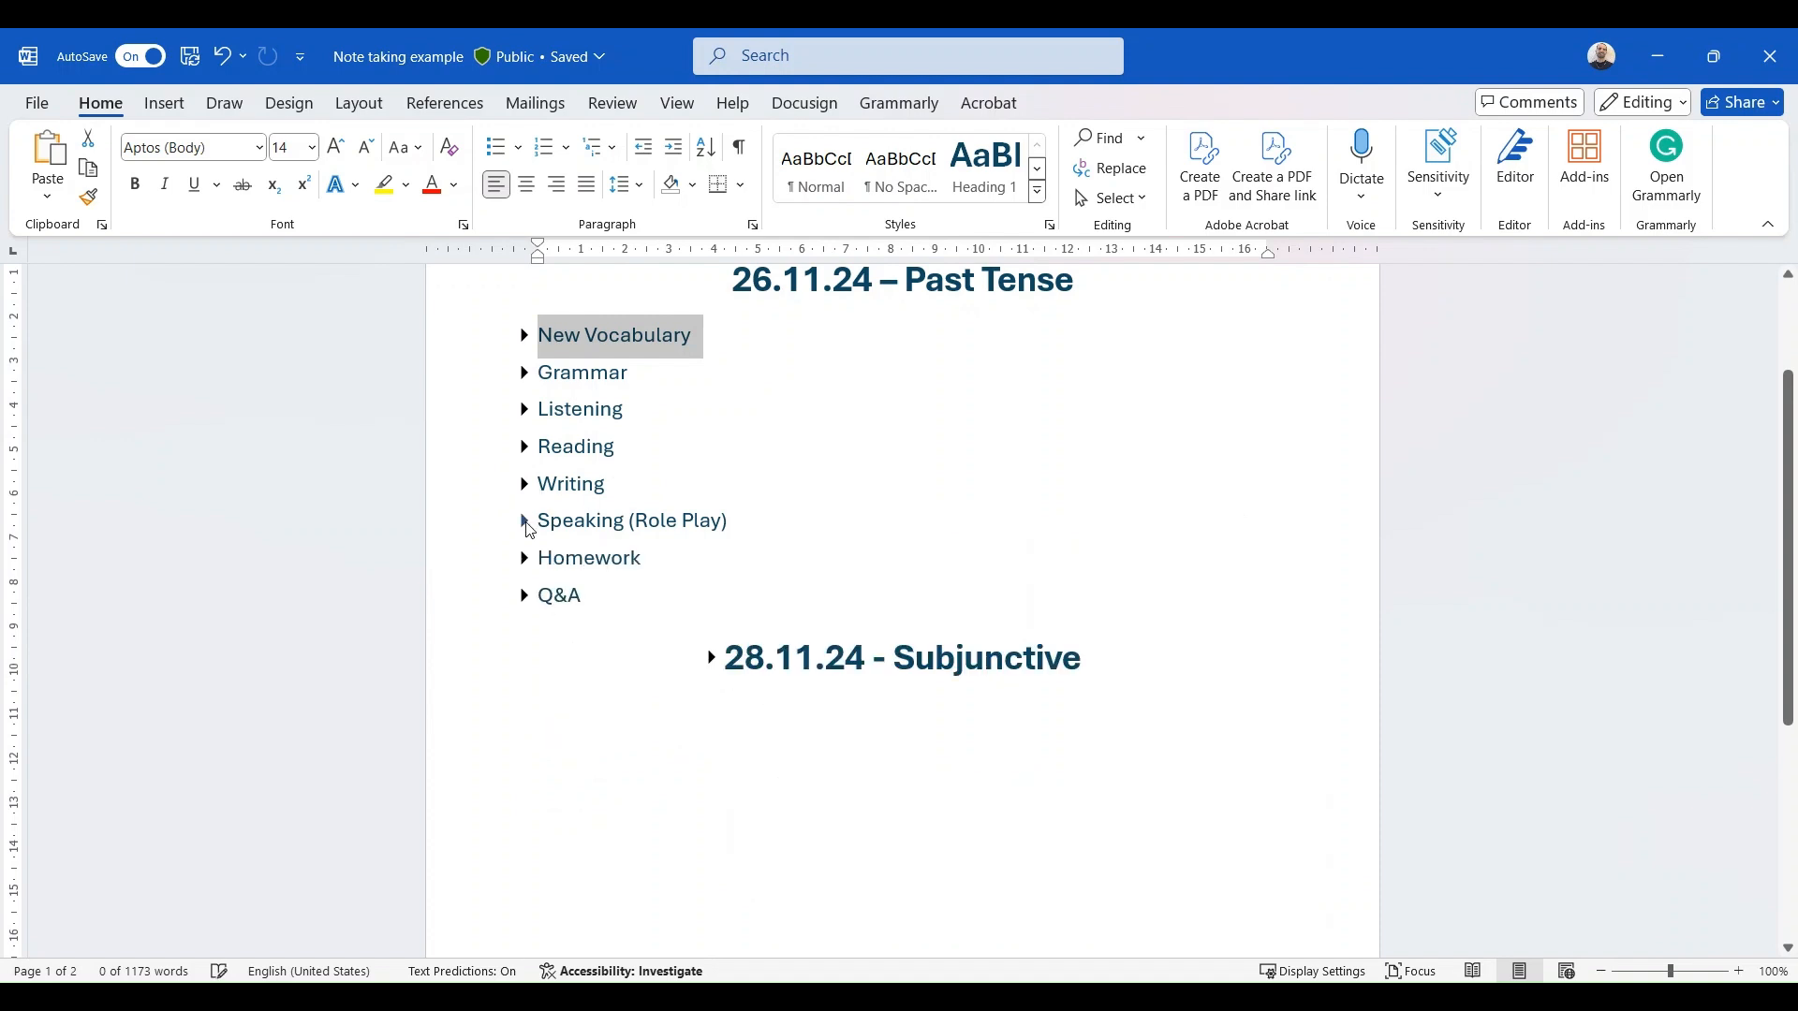
# - Review the Homework and Q&A sections, collapse them, and fold up the whole 26.11.24 – Past Tense lesson
pyautogui.click(527, 558)
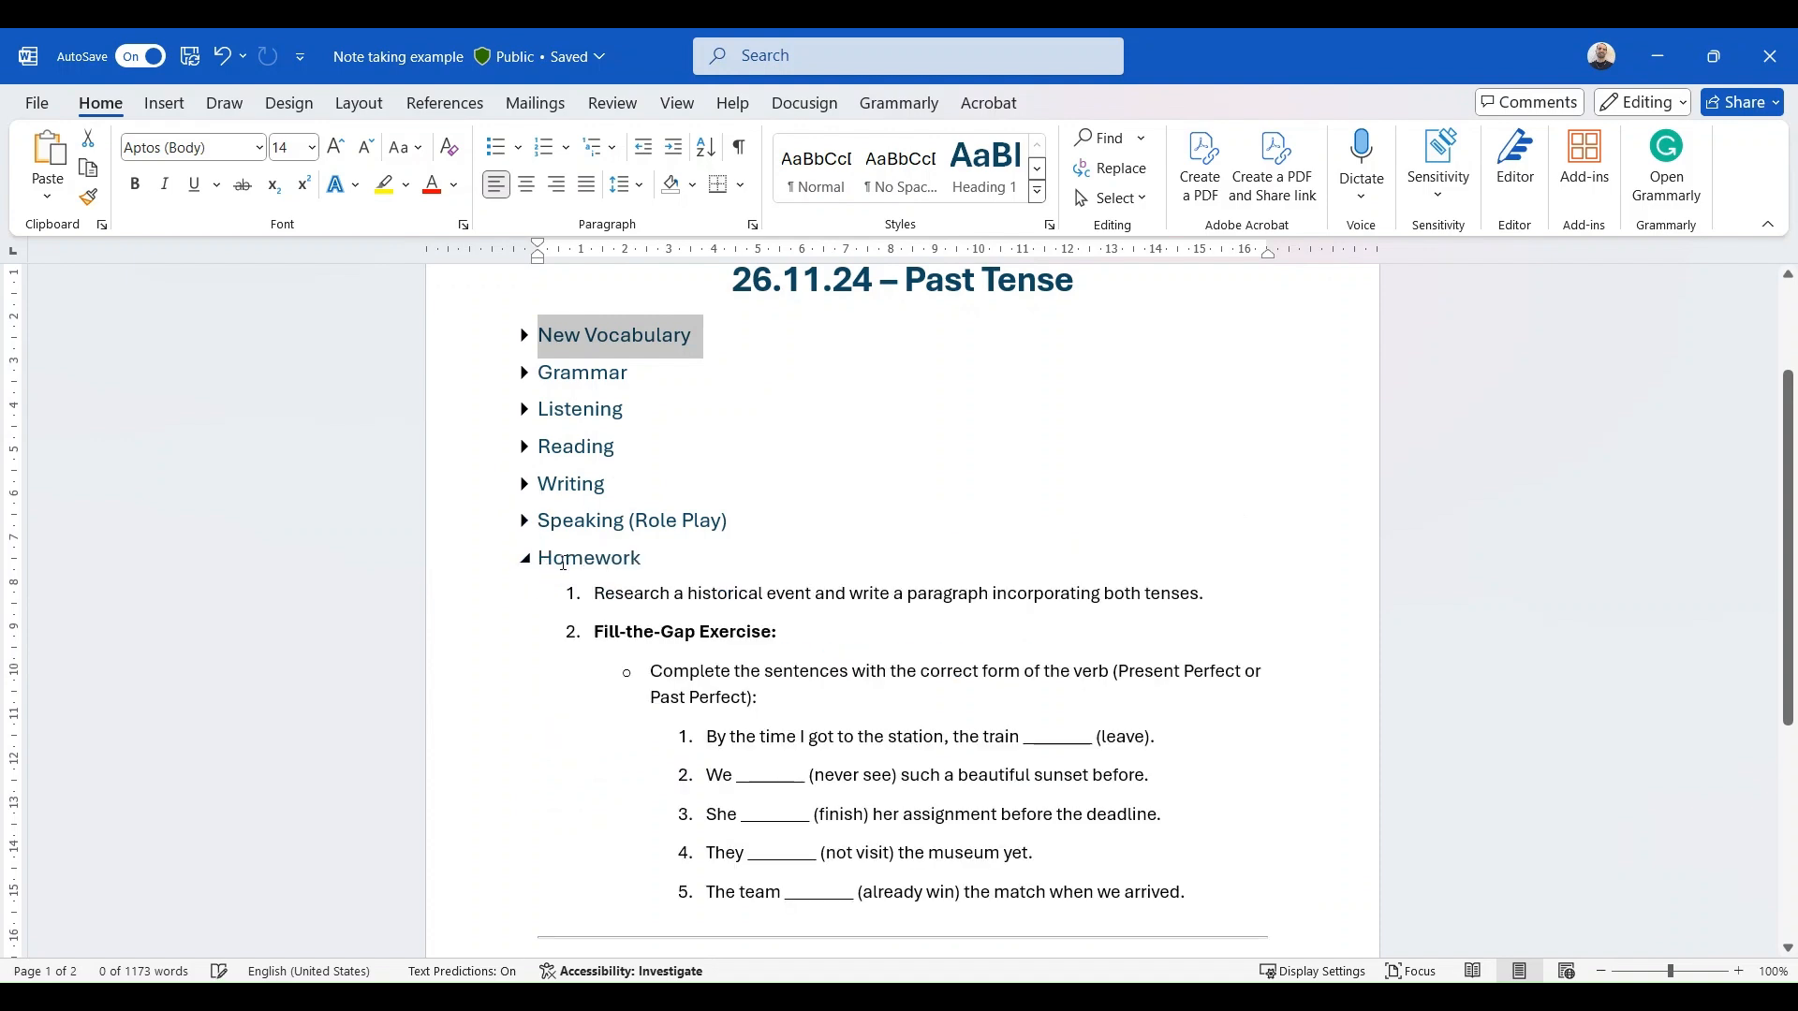
pyautogui.scroll(-2, 788, 586)
pyautogui.scroll(-1, 788, 586)
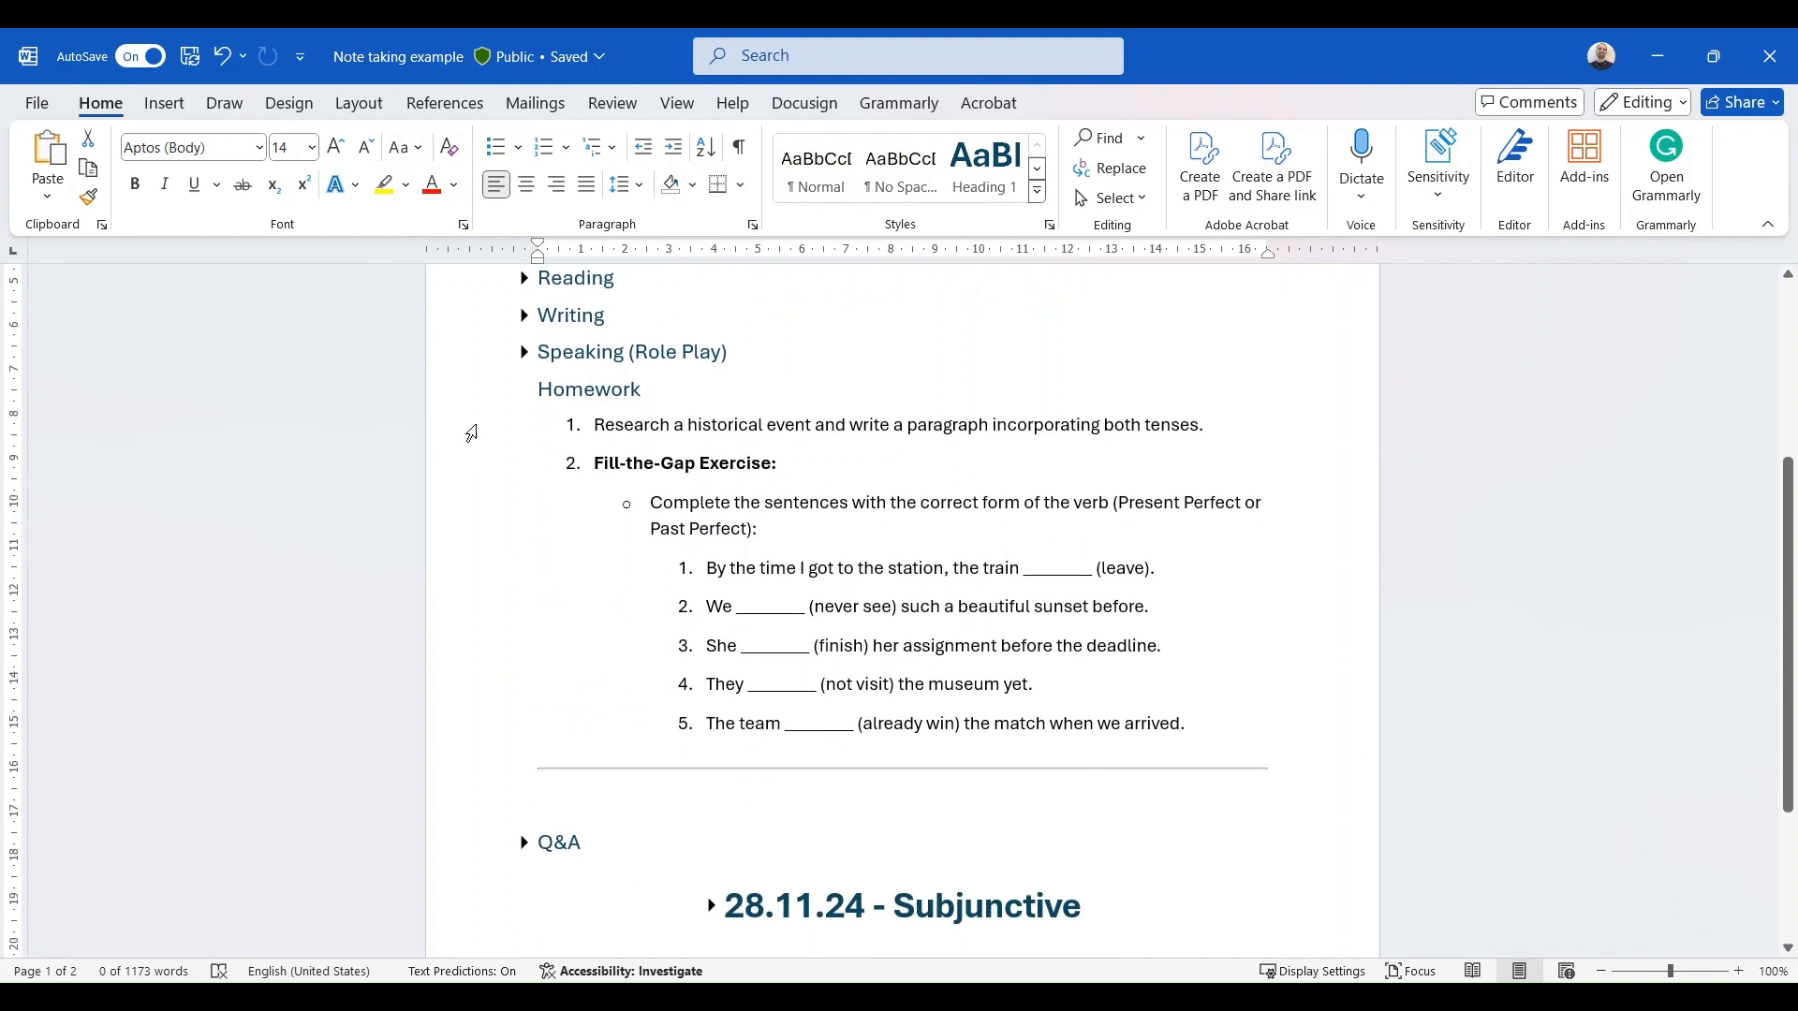
pyautogui.click(523, 393)
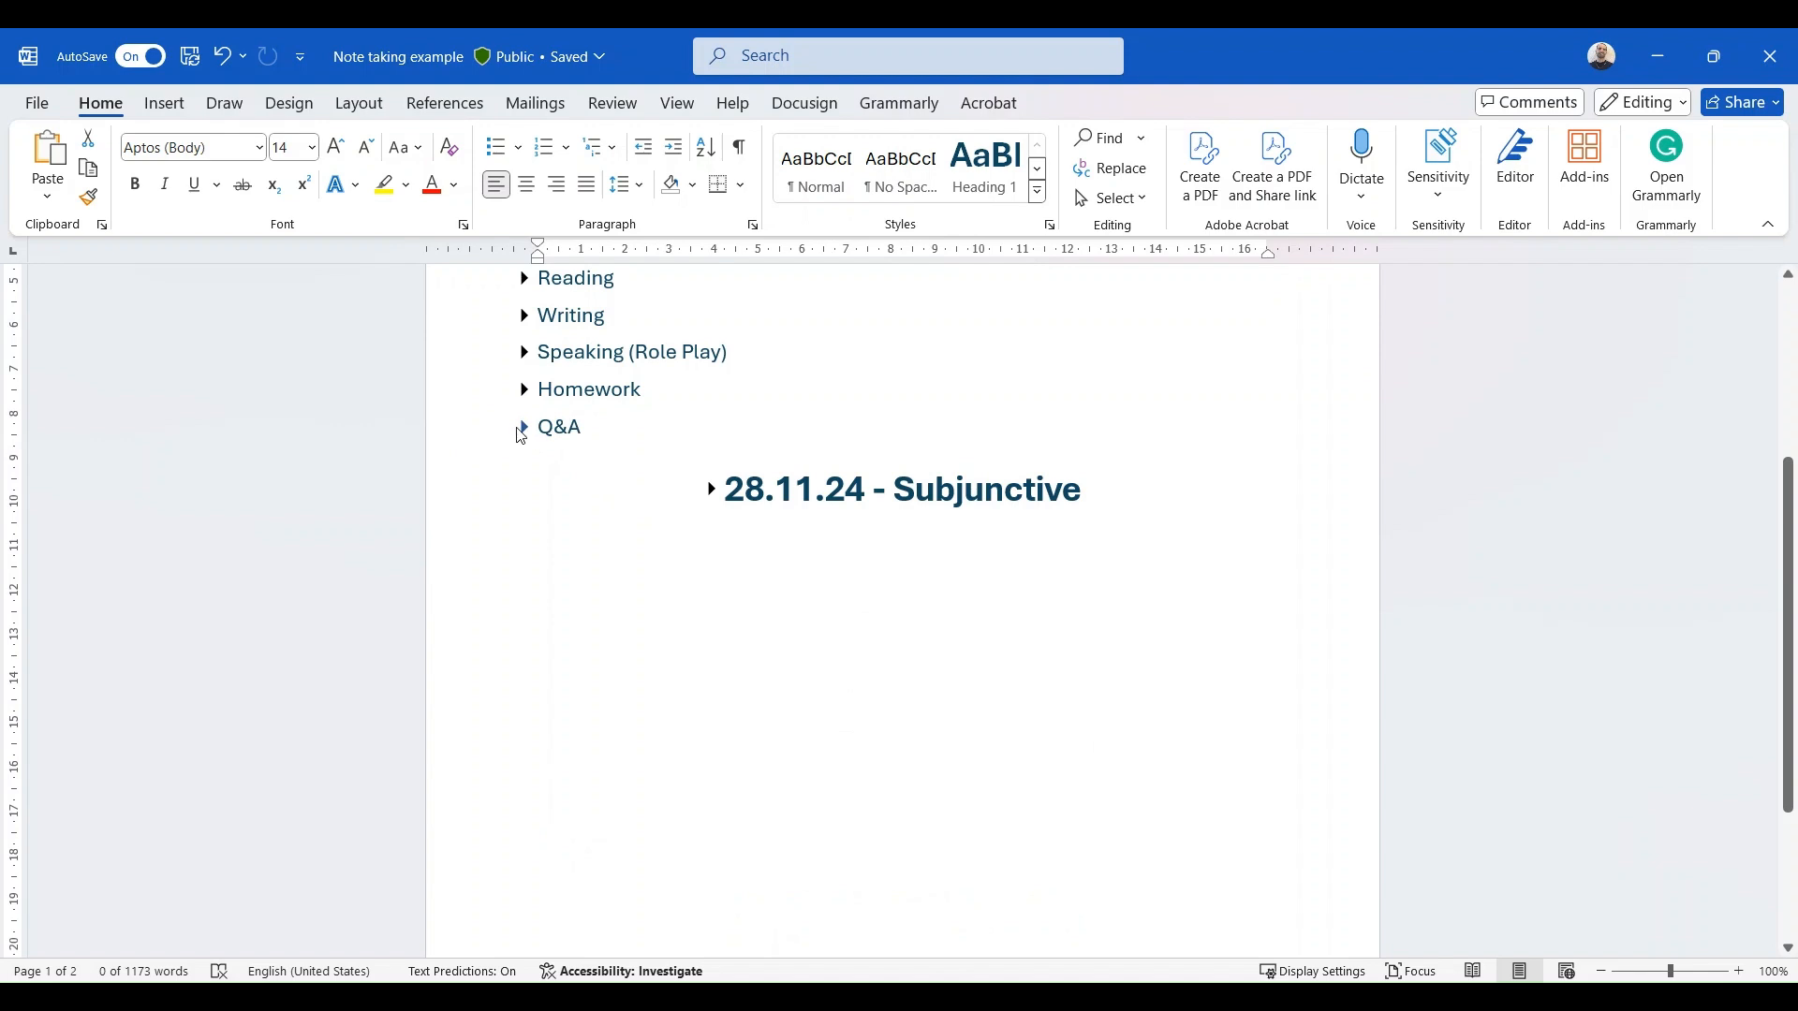
pyautogui.click(523, 428)
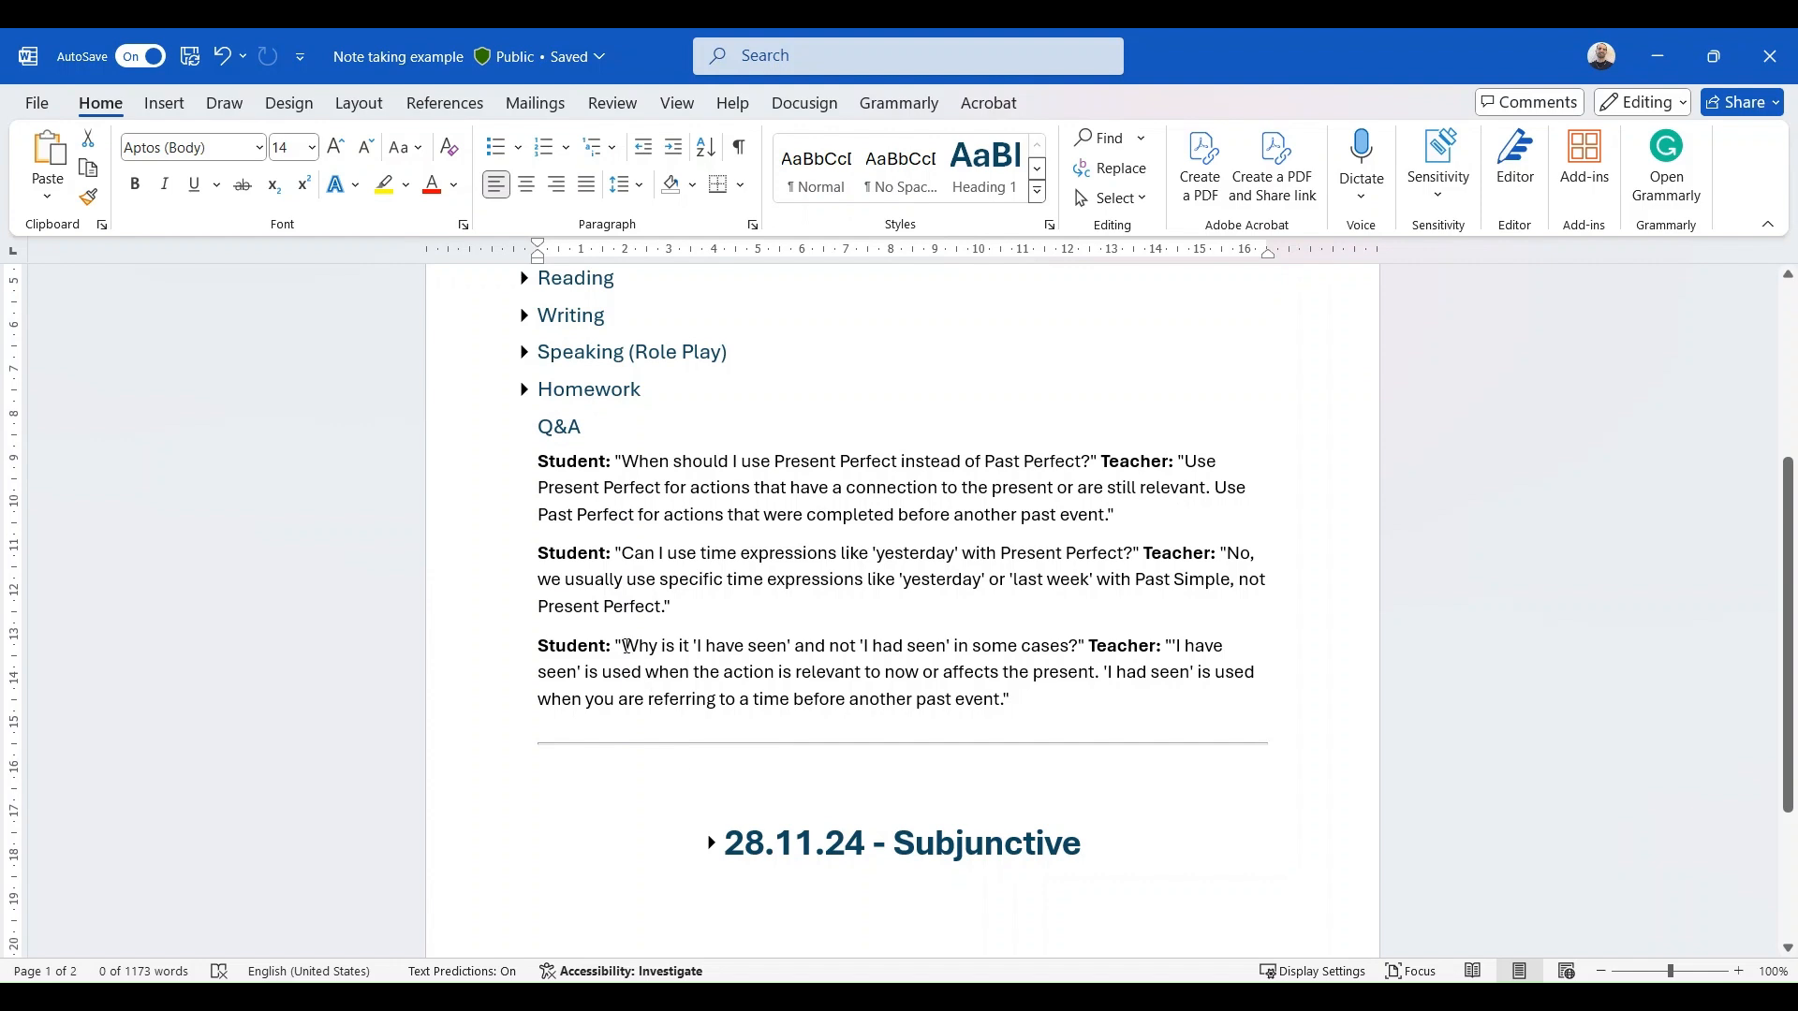
pyautogui.scroll(4, 823, 490)
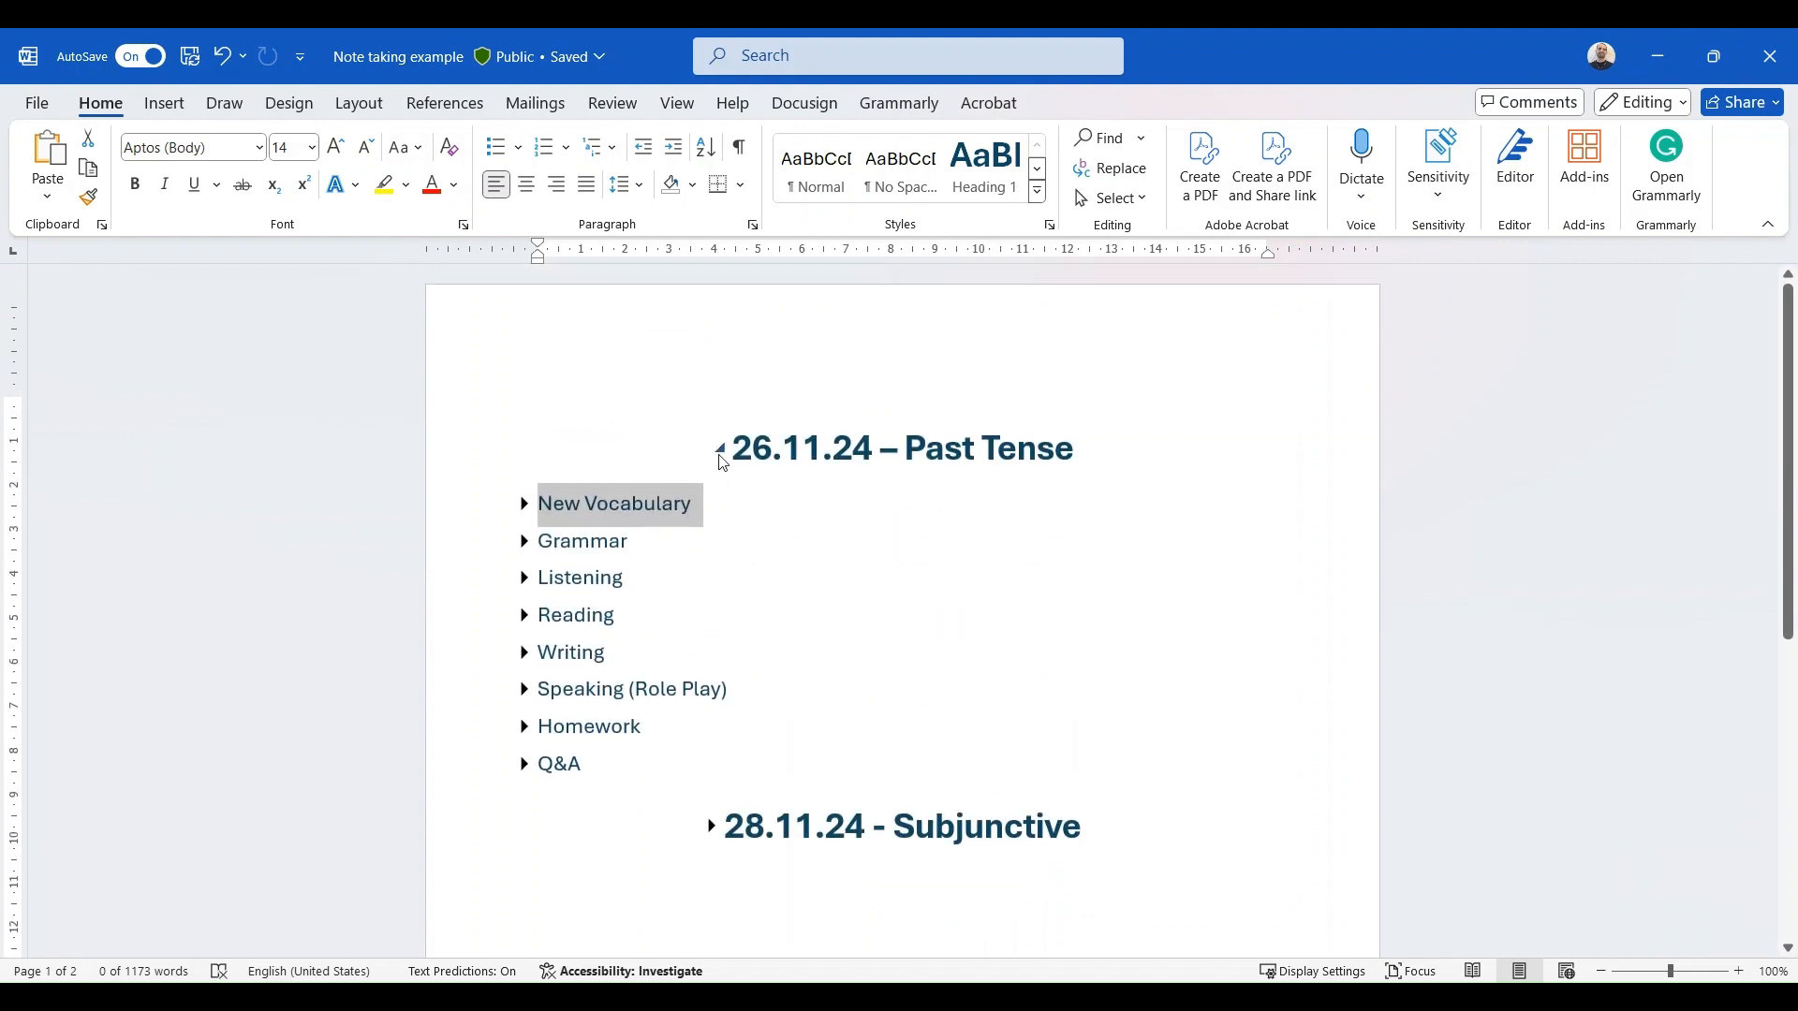
pyautogui.click(720, 450)
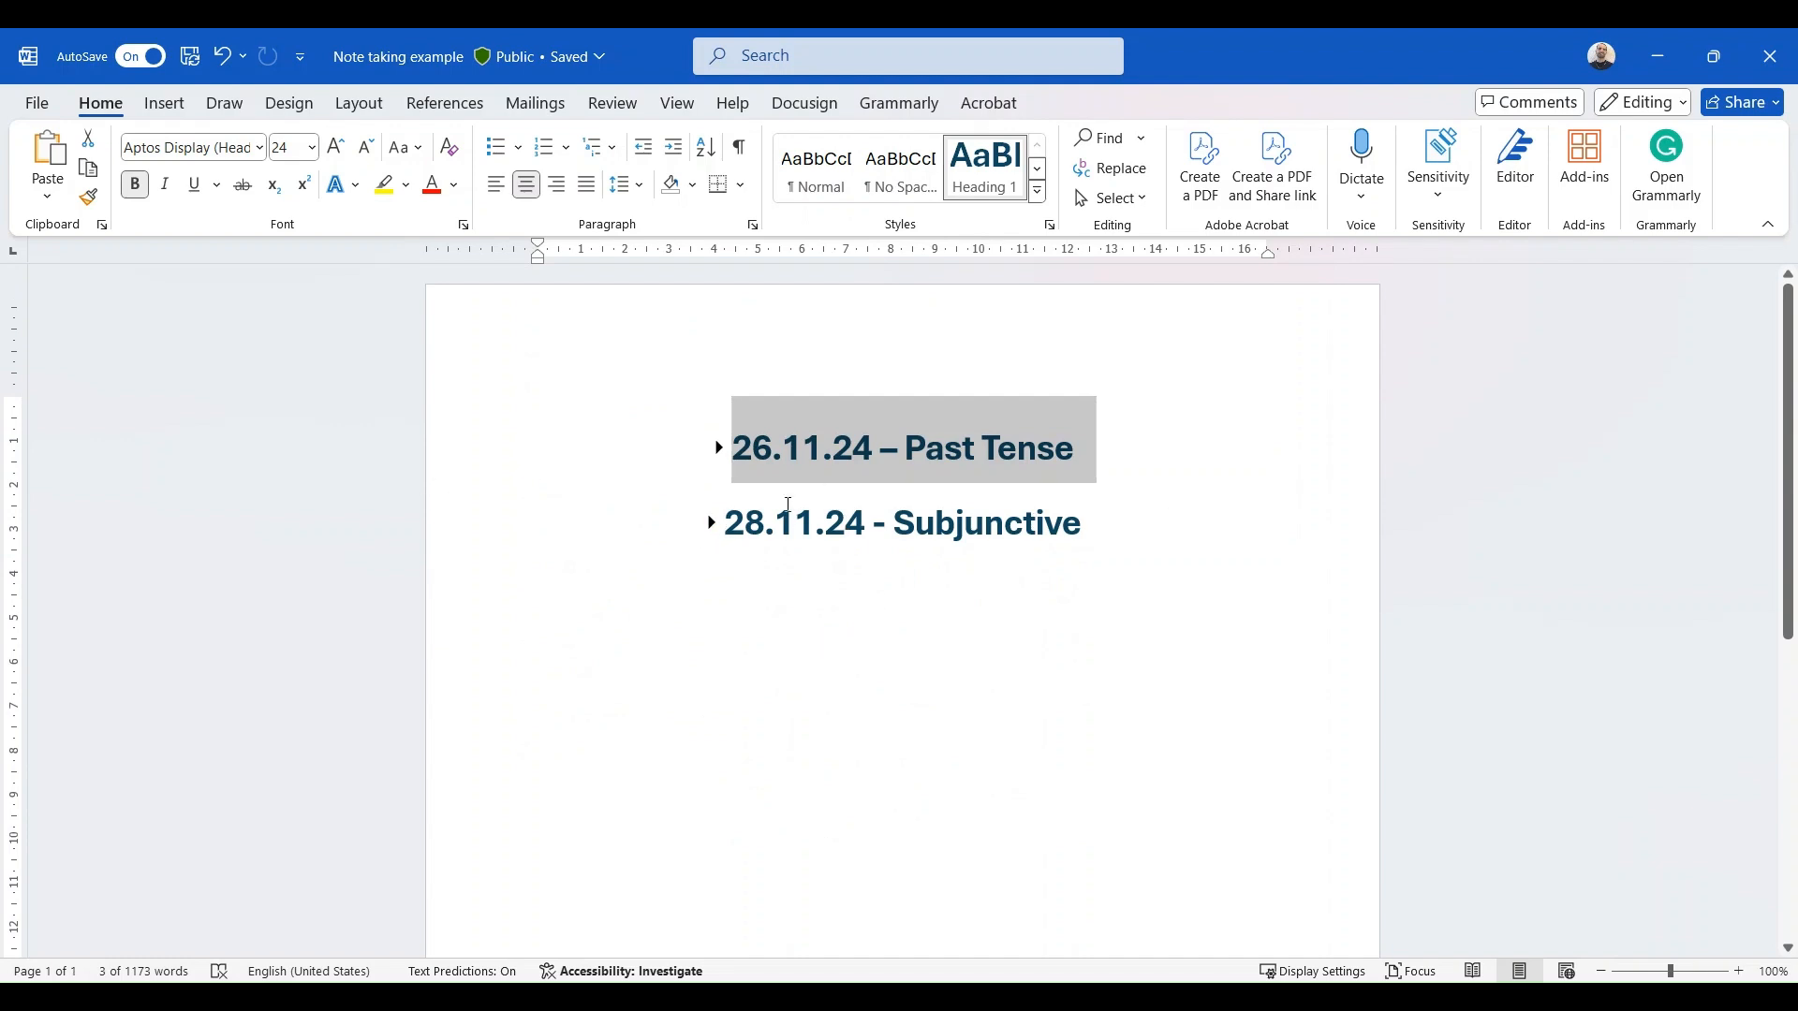
# - View the section outline of the 28.11.24 – Subjunctive lesson
pyautogui.click(711, 525)
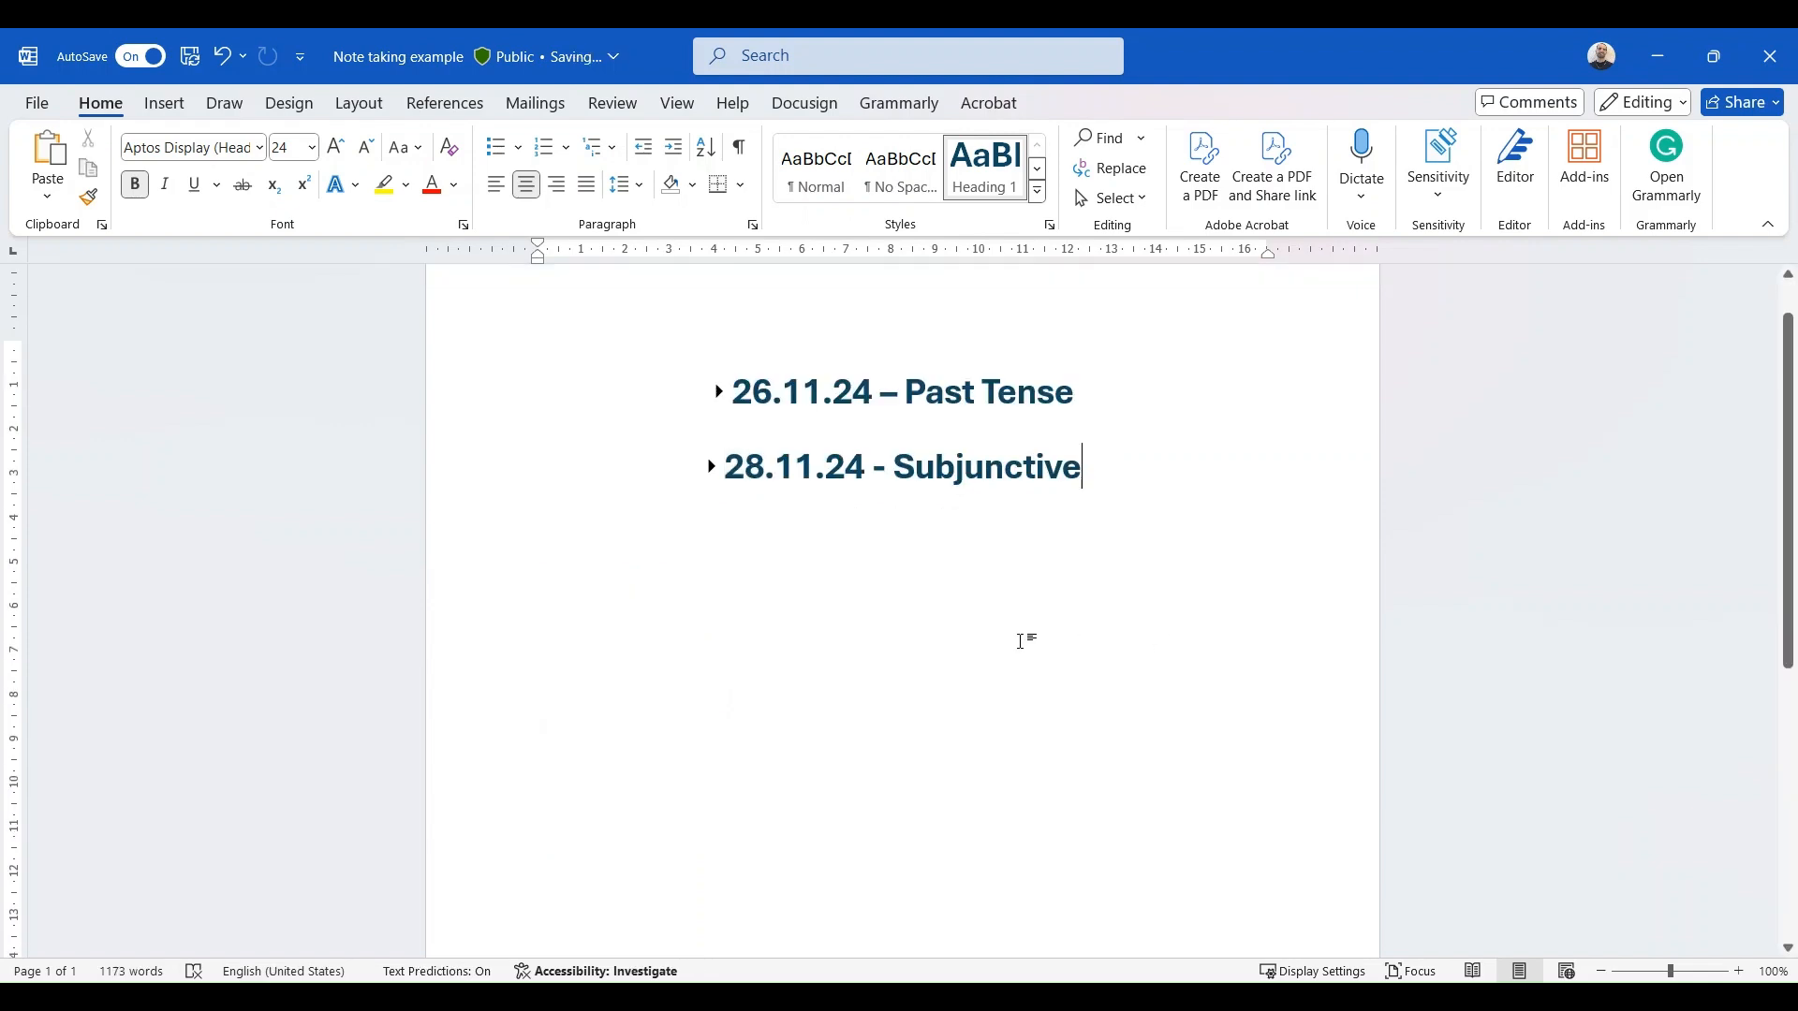
pyautogui.click(905, 624)
pyautogui.click(839, 530)
# - Expand the 28.11.24 – Subjunctive lesson and add the line "2.12.2024 – Climate Change" below its Q&A text
pyautogui.click(712, 466)
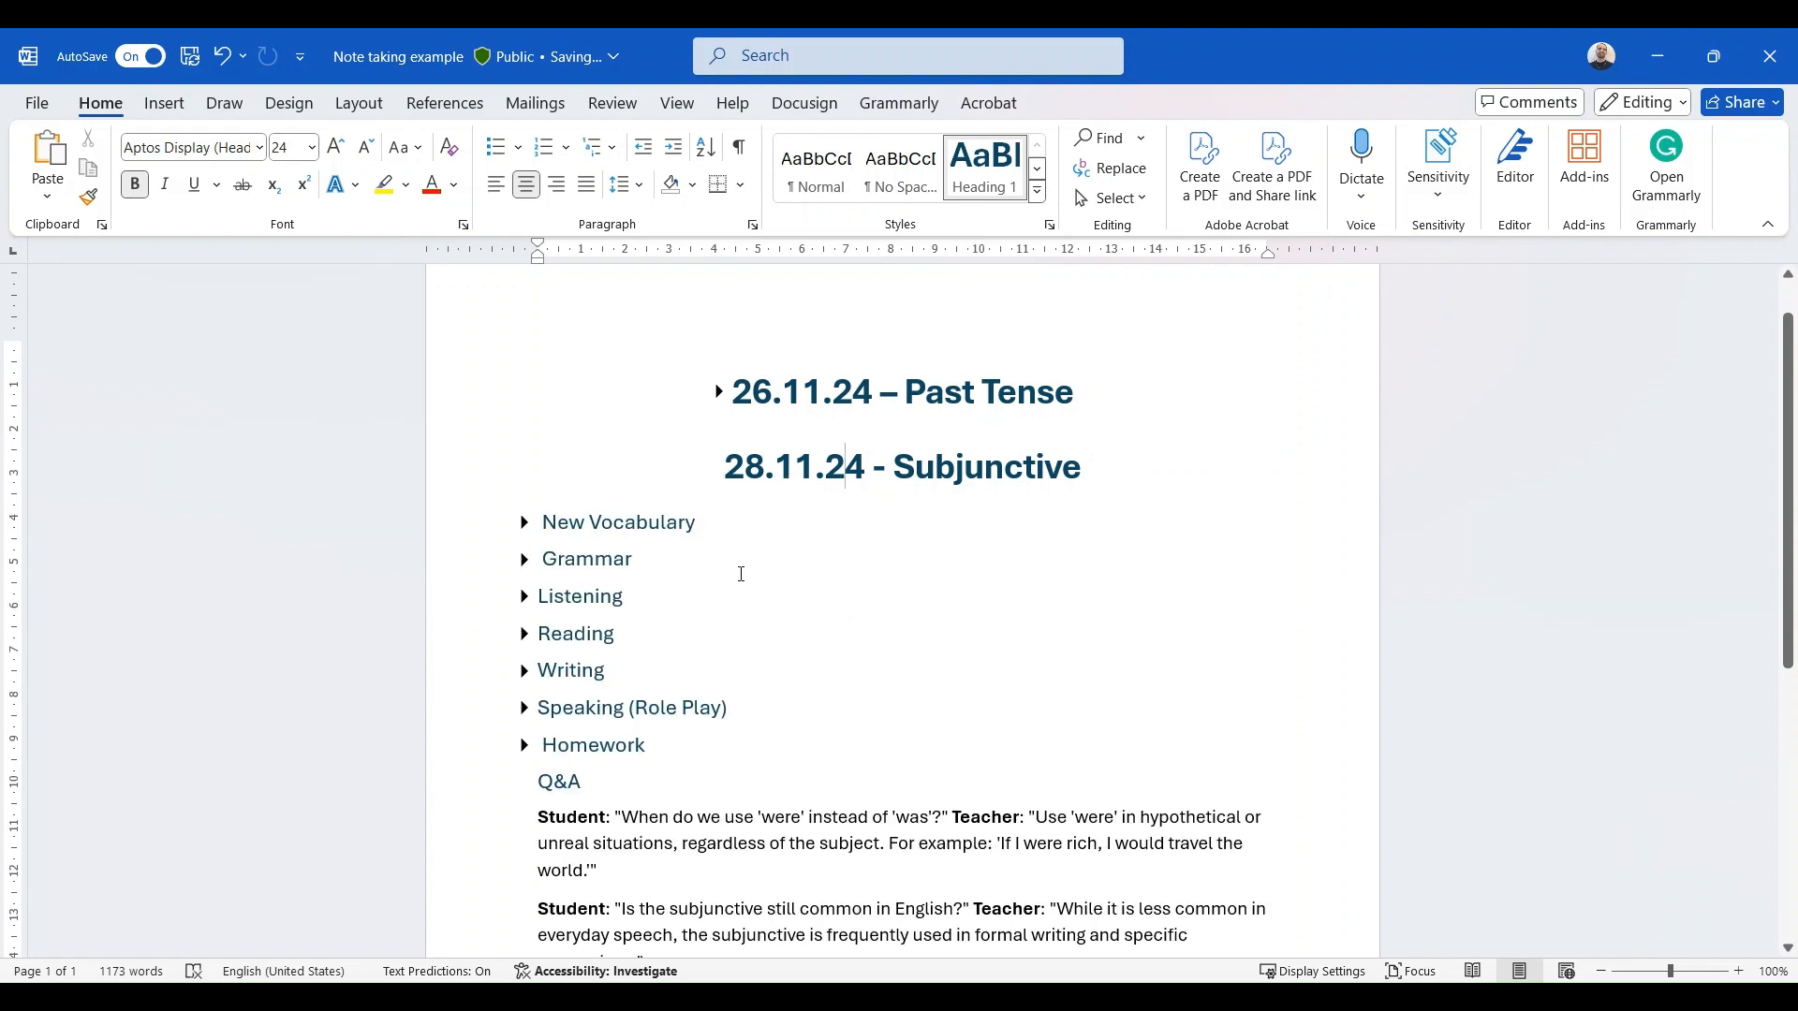
pyautogui.scroll(-5, 731, 580)
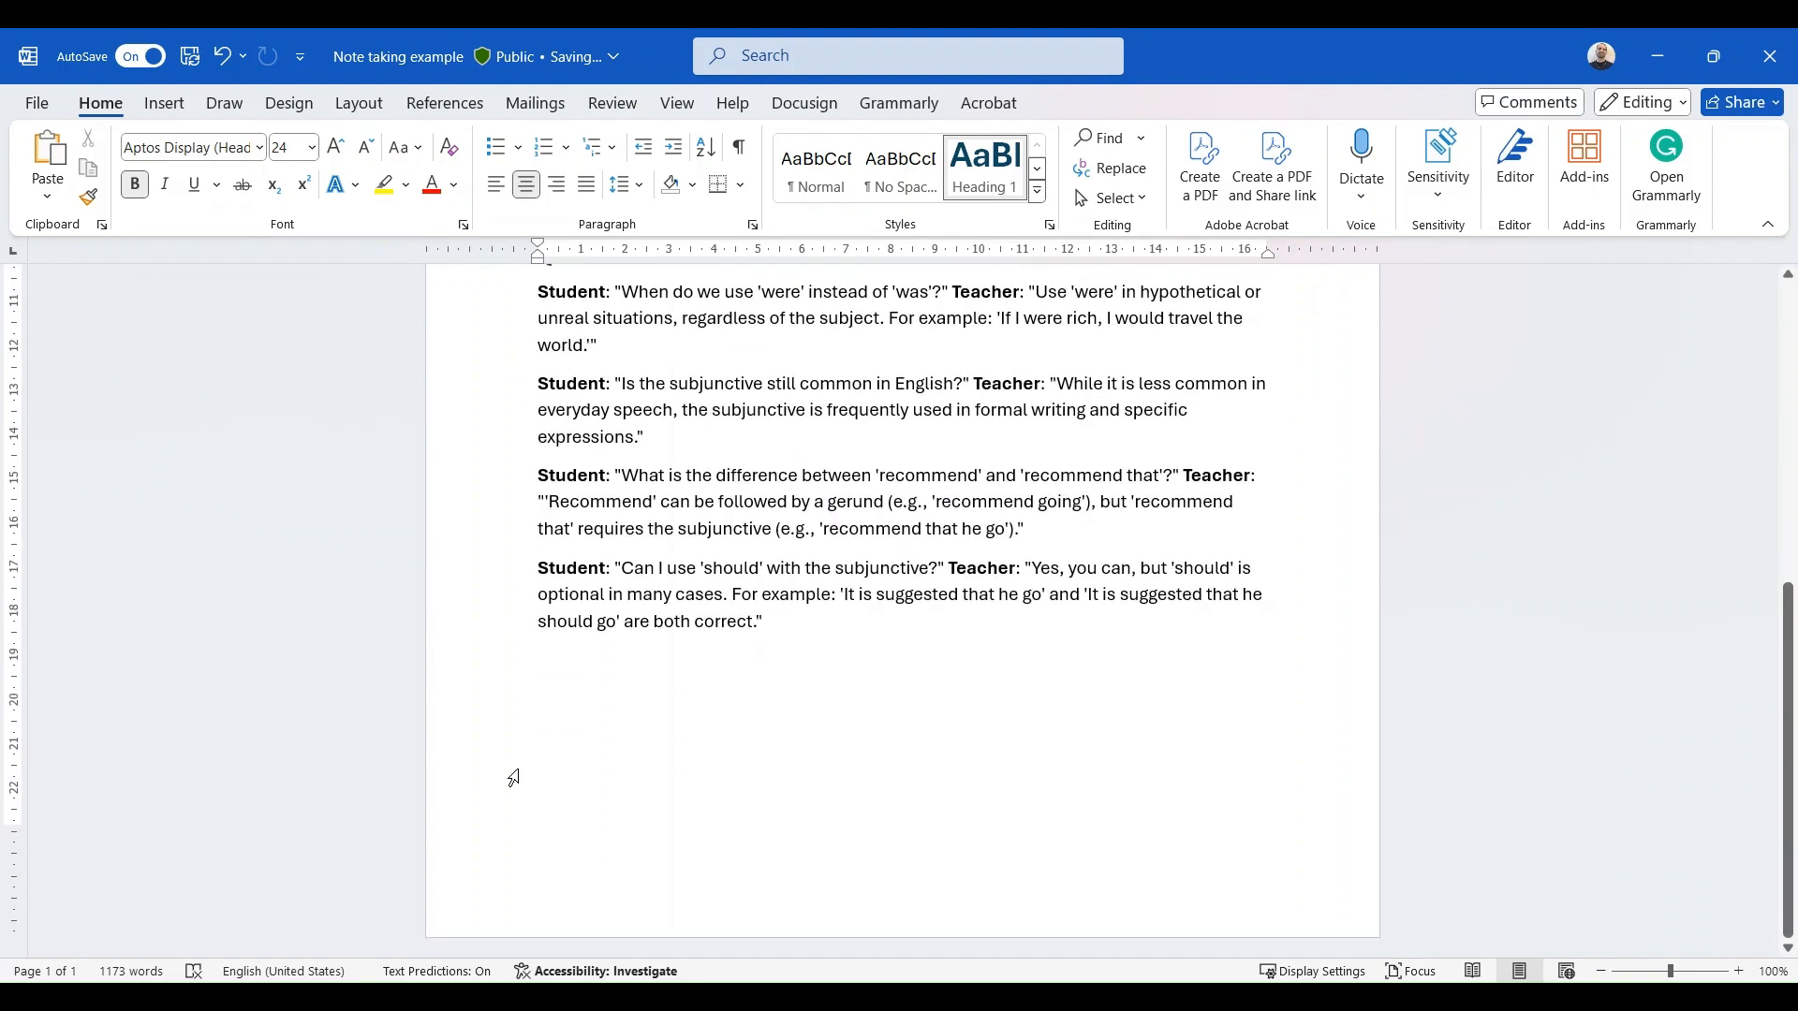
pyautogui.click(569, 681)
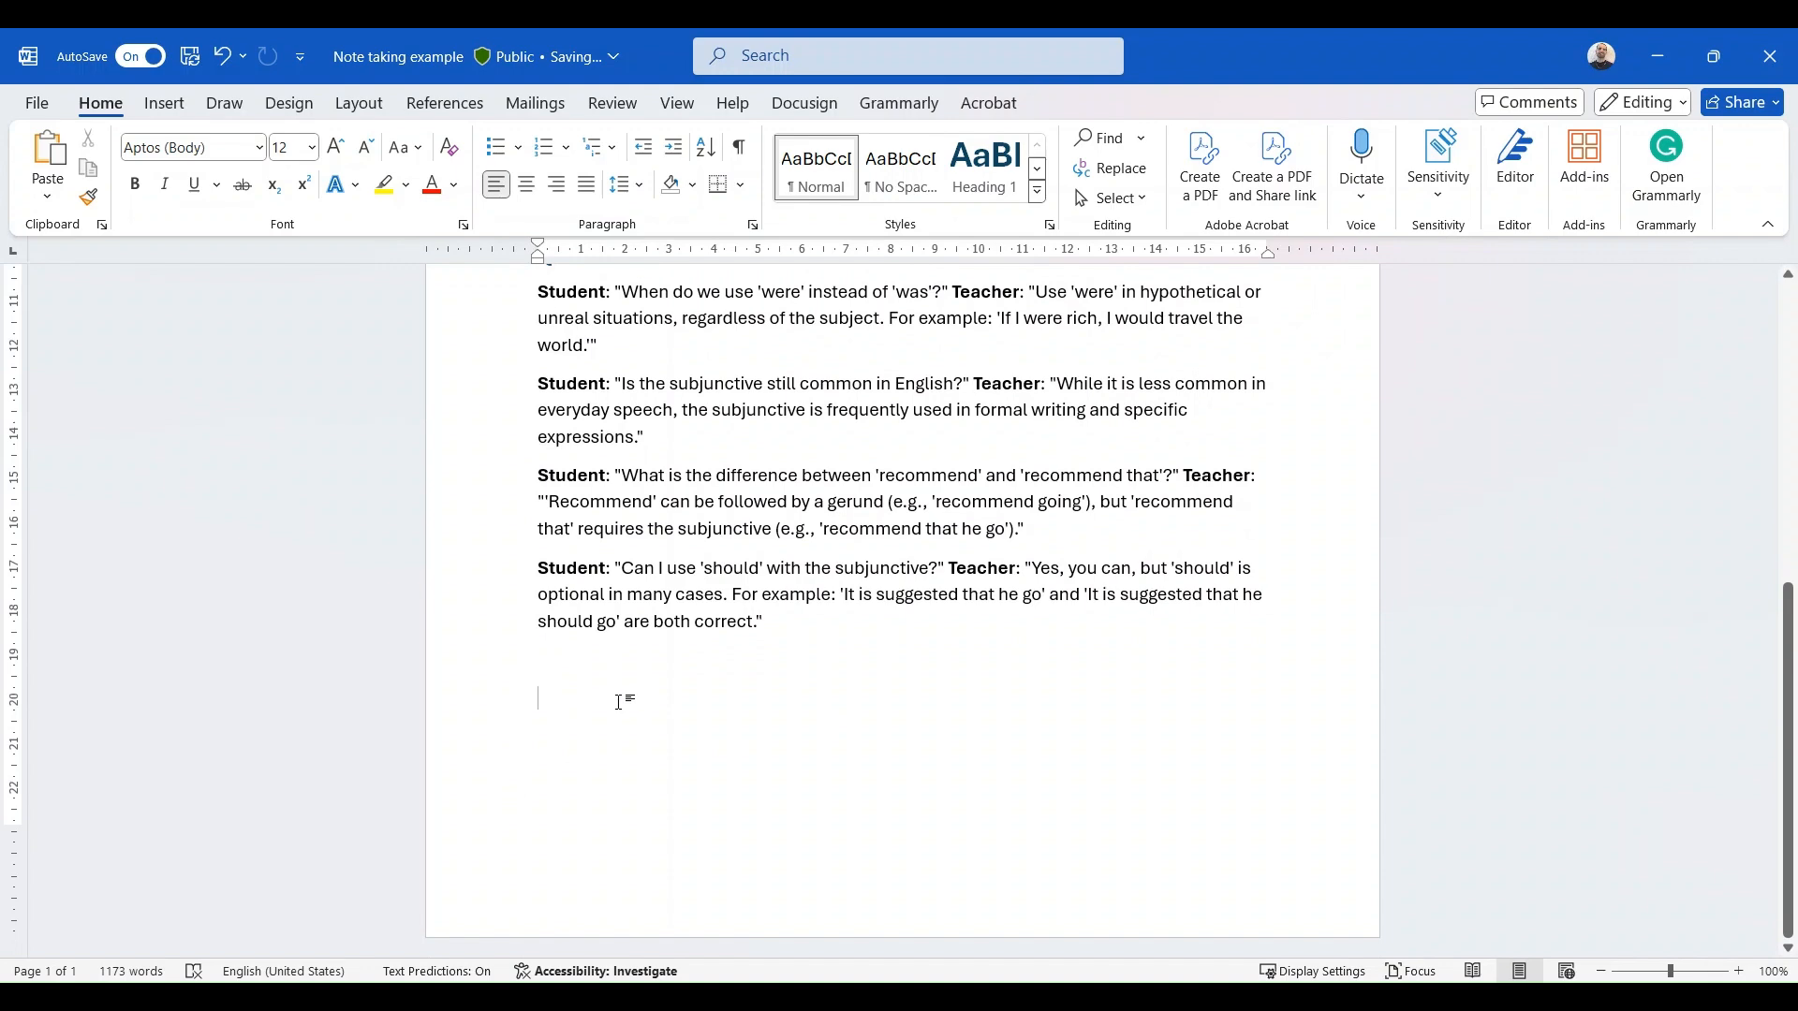
pyautogui.scroll(4, 982, 619)
pyautogui.scroll(3, 982, 619)
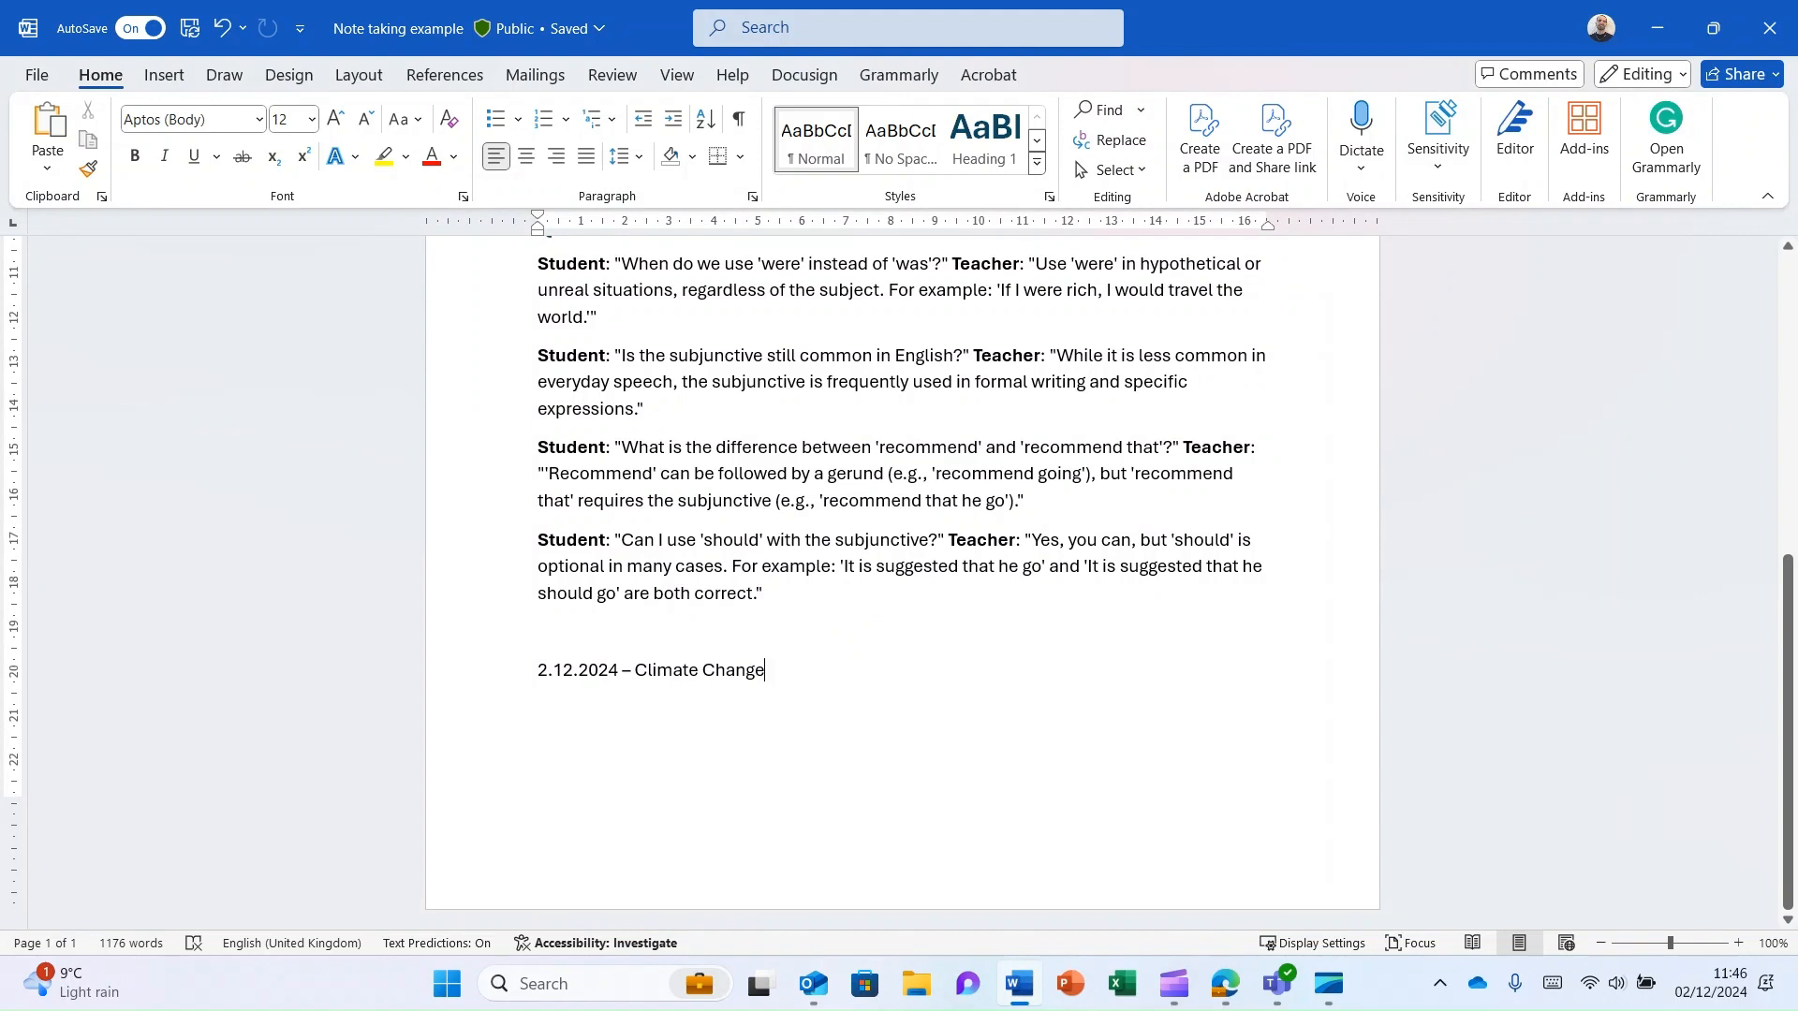
# - Apply the Heading 1 style to the "2.12.2024 – Climate Change" line
pyautogui.moveTo(537, 670); pyautogui.dragTo(775, 674)
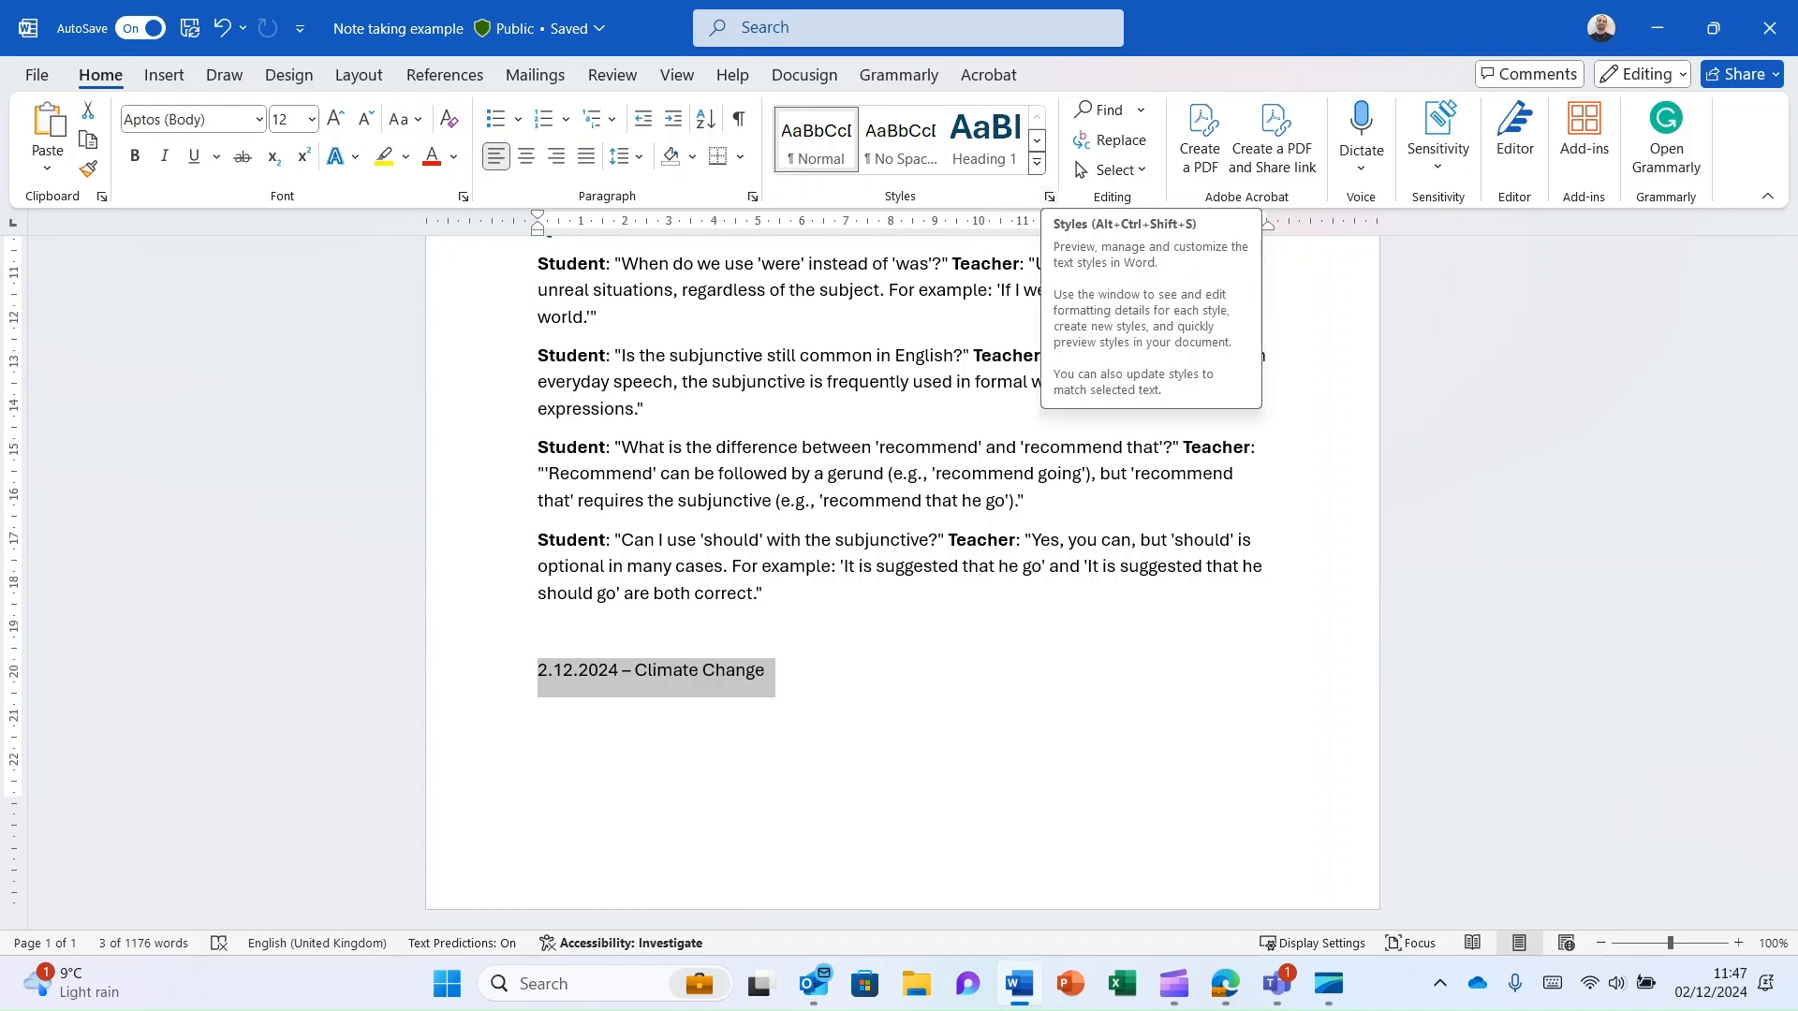
pyautogui.click(1049, 196)
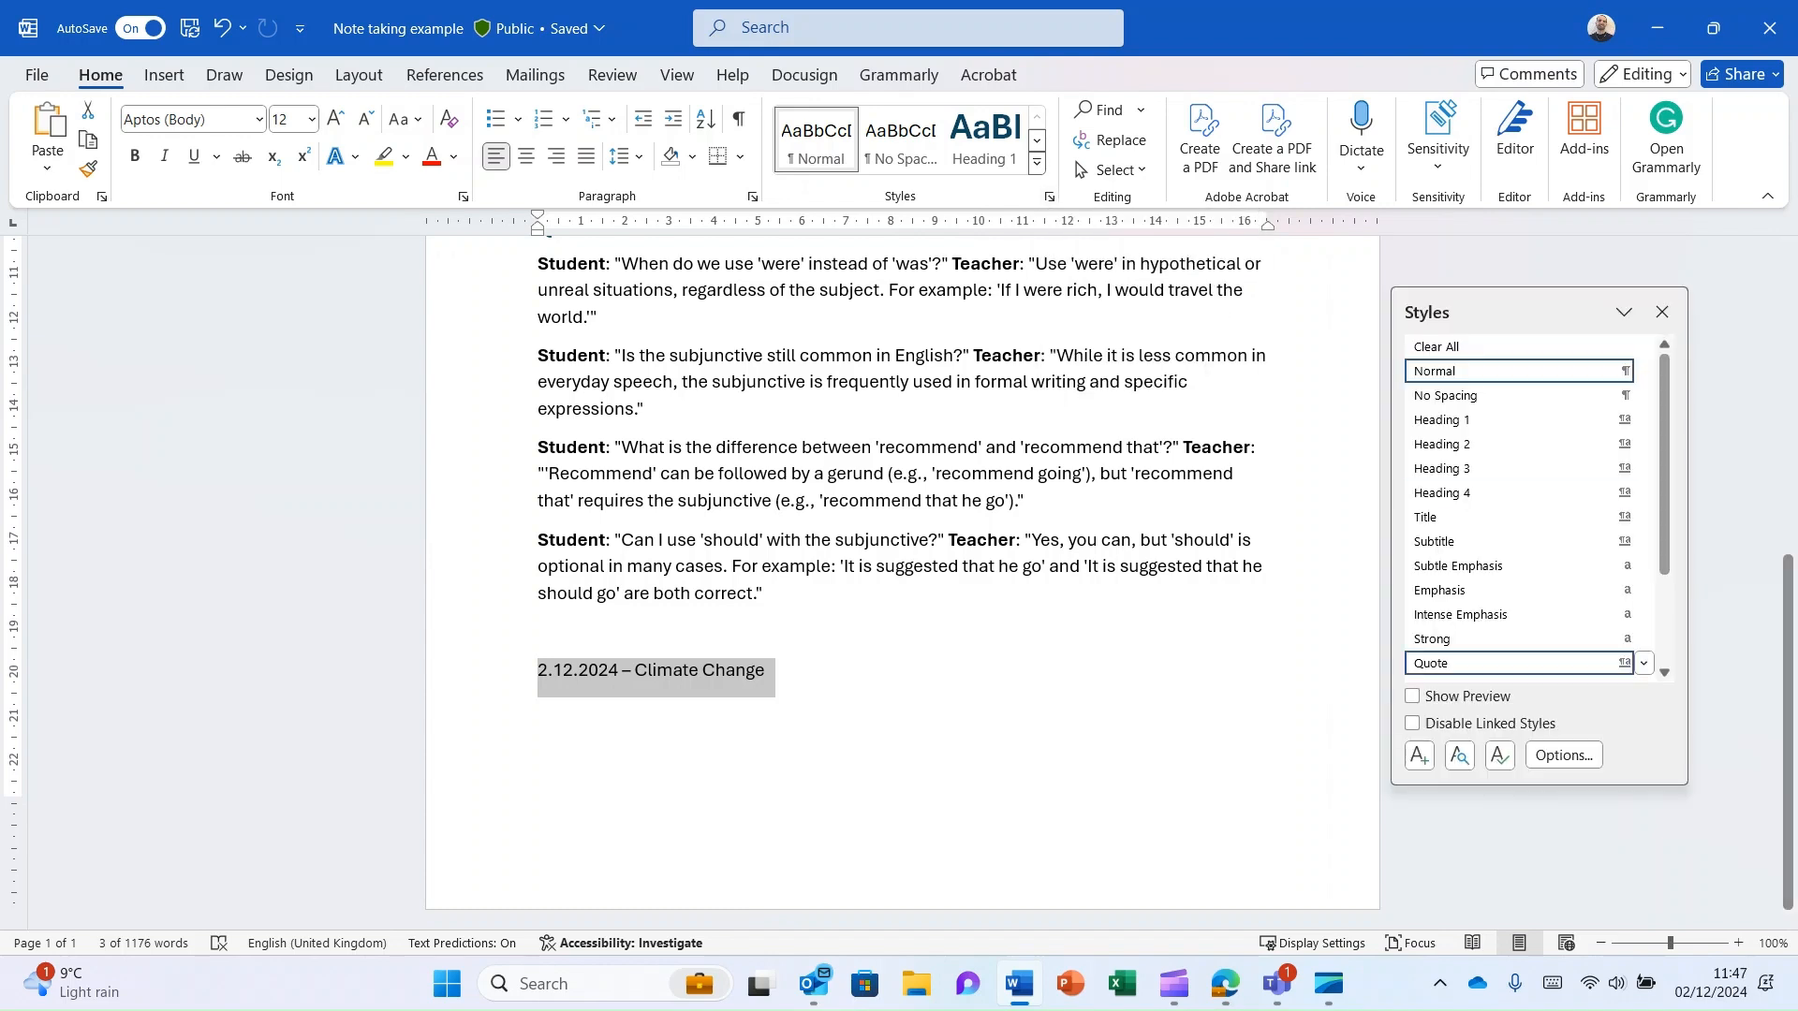
pyautogui.moveTo(1539, 785)
pyautogui.mouseDown()
pyautogui.moveTo(1540, 536)
pyautogui.moveTo(1539, 816)
pyautogui.mouseUp()
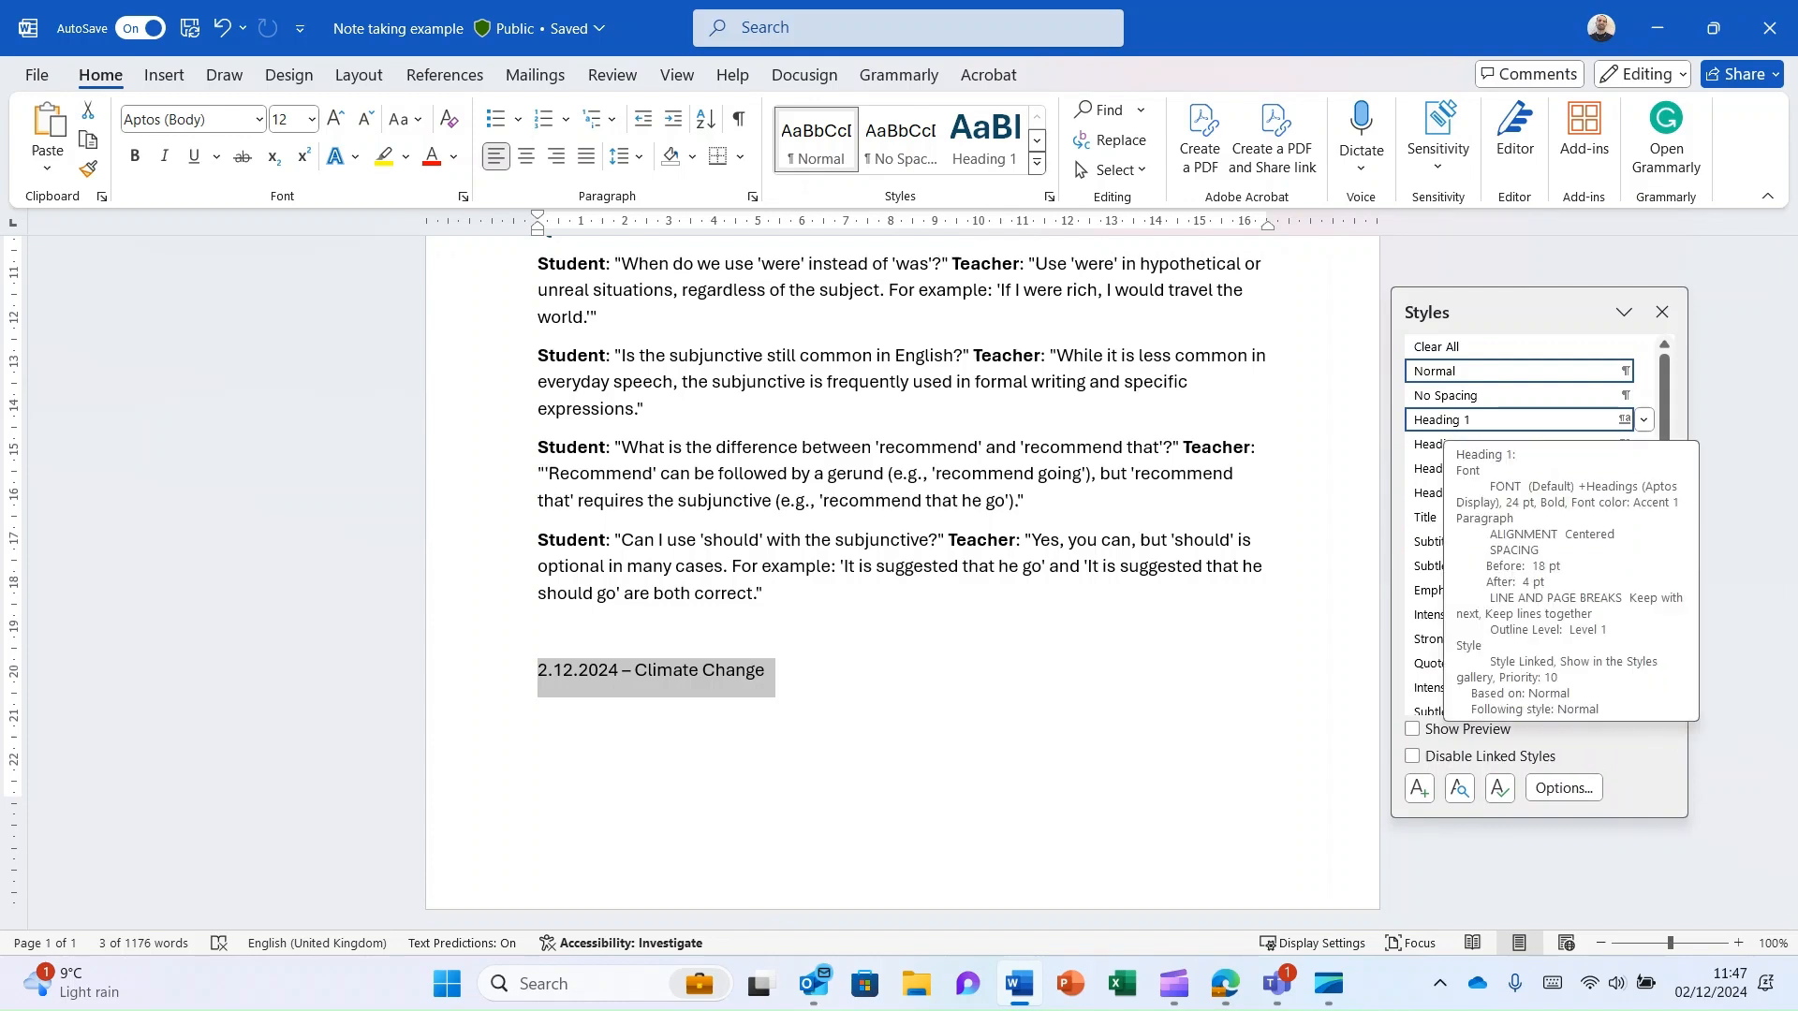
pyautogui.click(1498, 419)
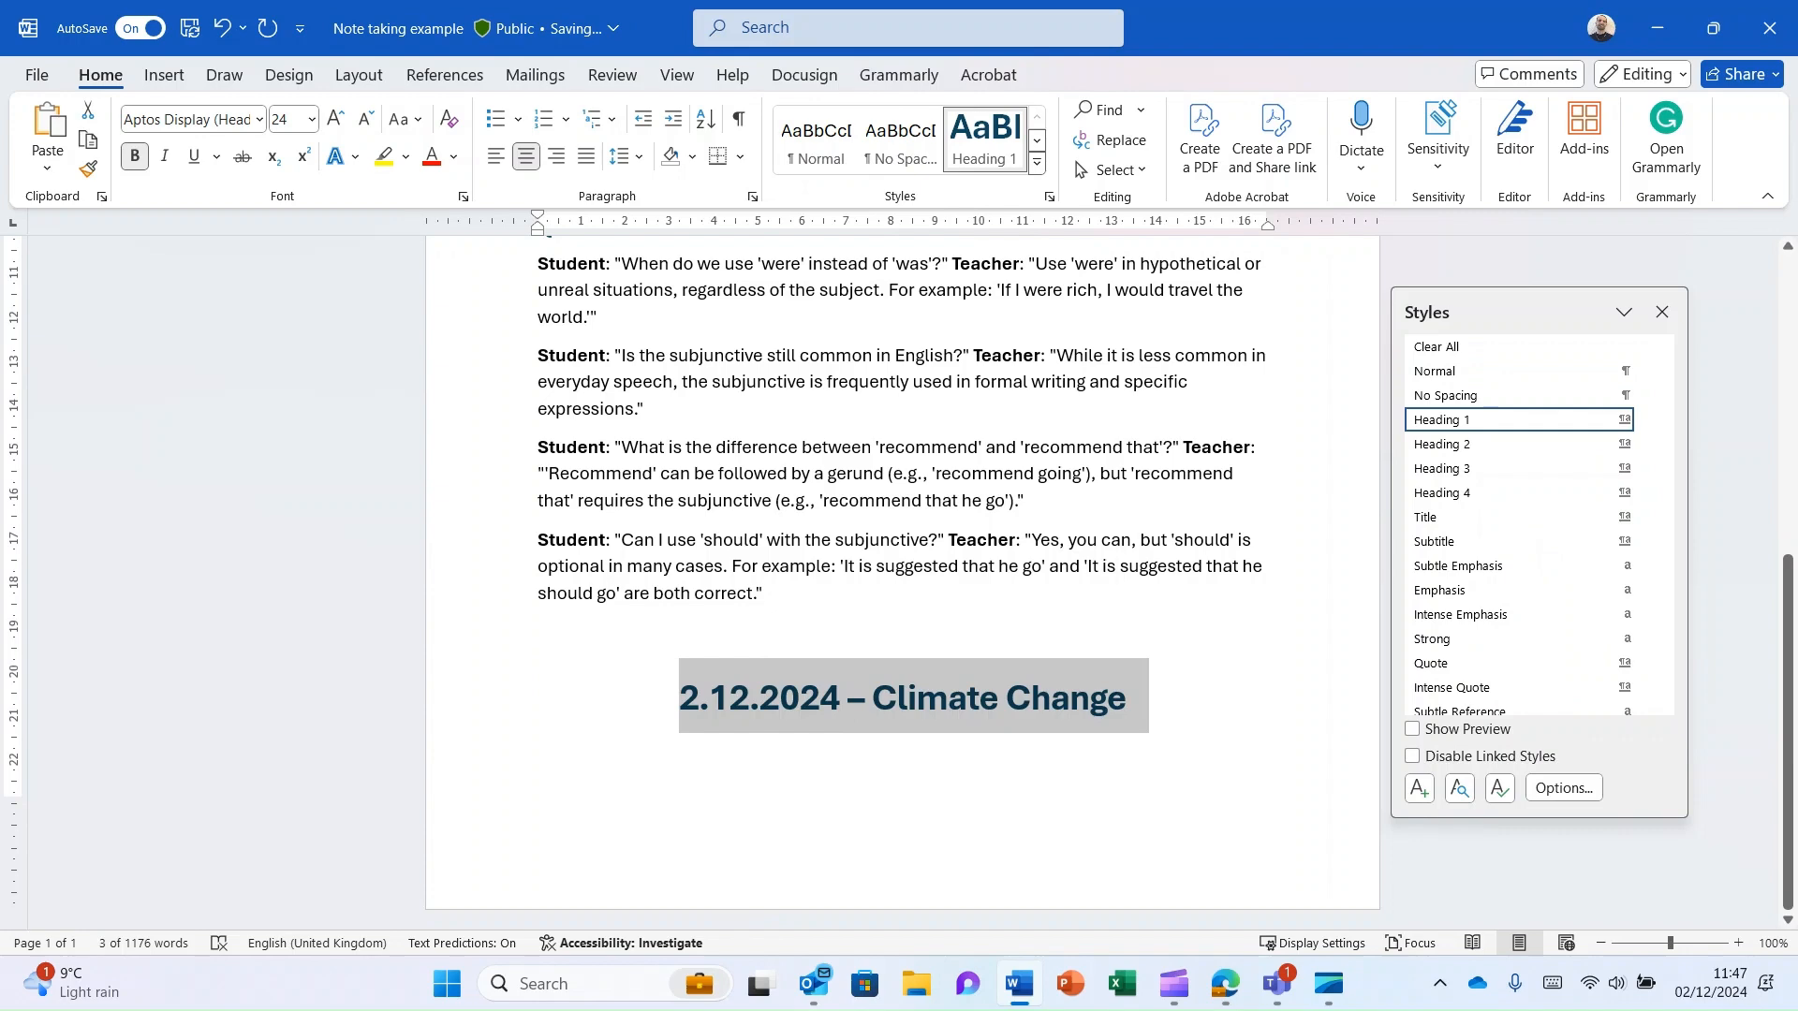
# - Collapse the Q&A section and the whole 28.11.24 – Subjunctive lesson so only the lesson headings show
pyautogui.scroll(10, 903, 581)
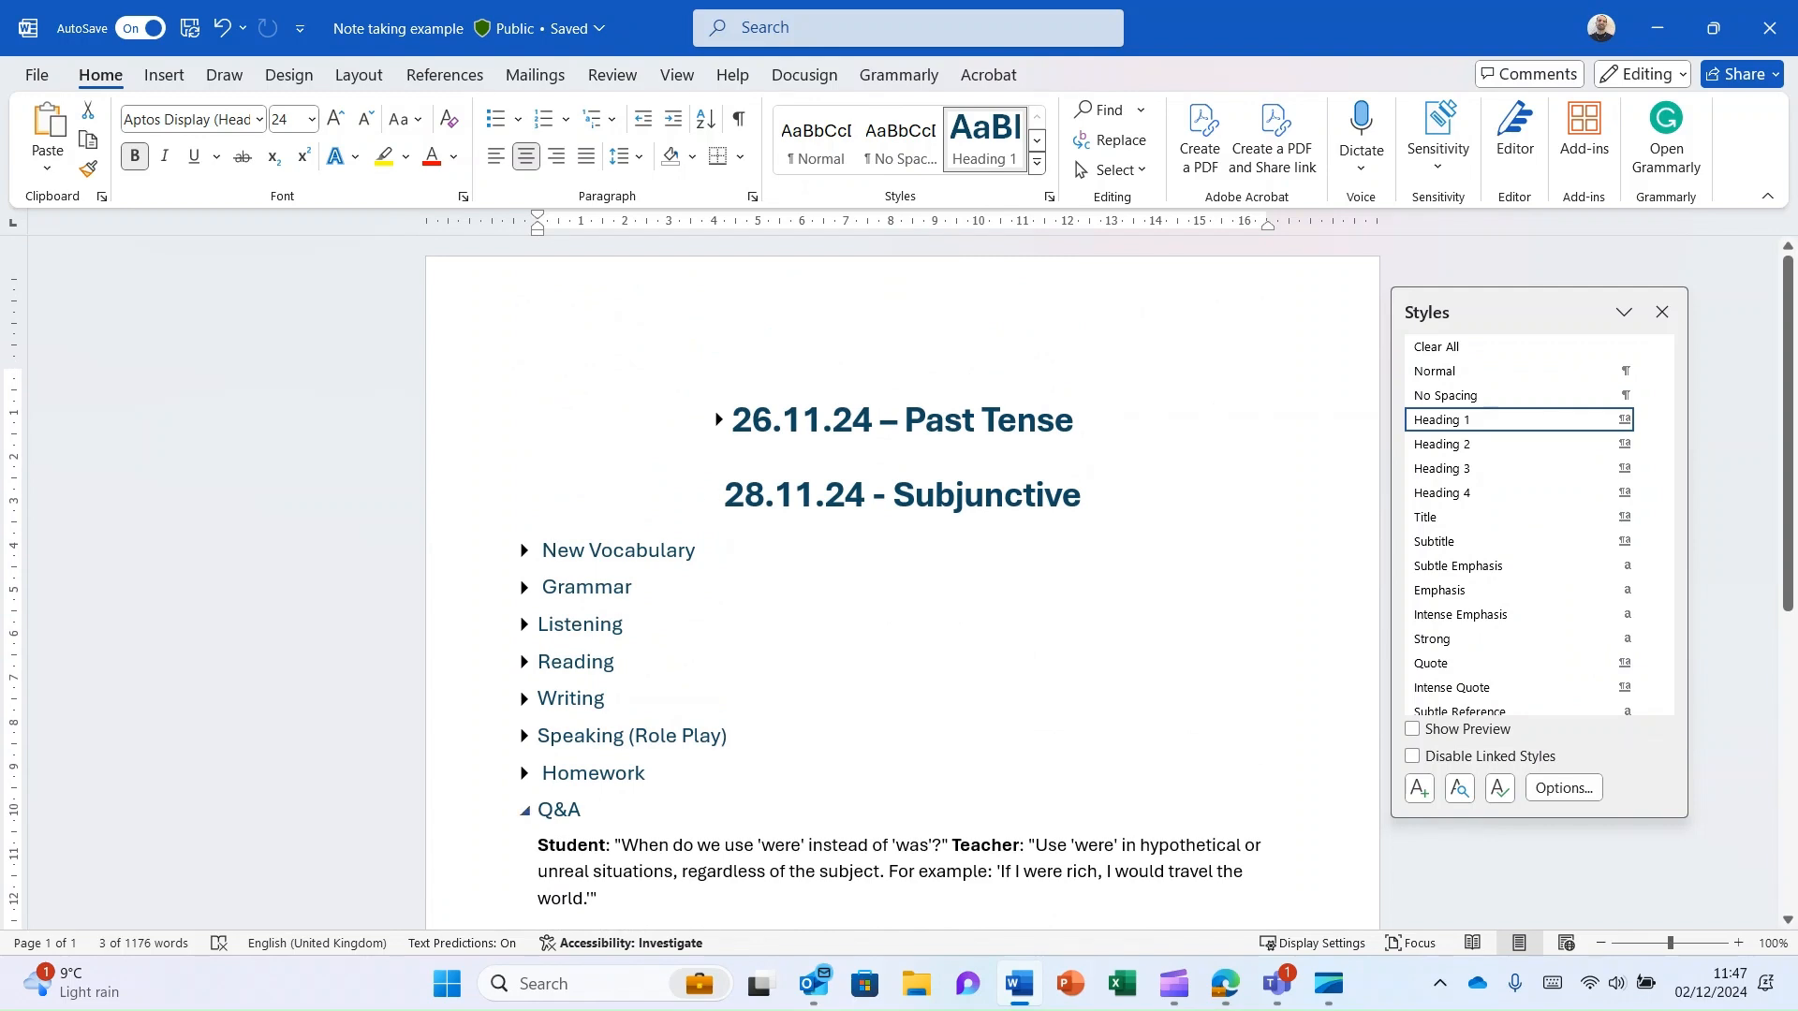
pyautogui.click(524, 811)
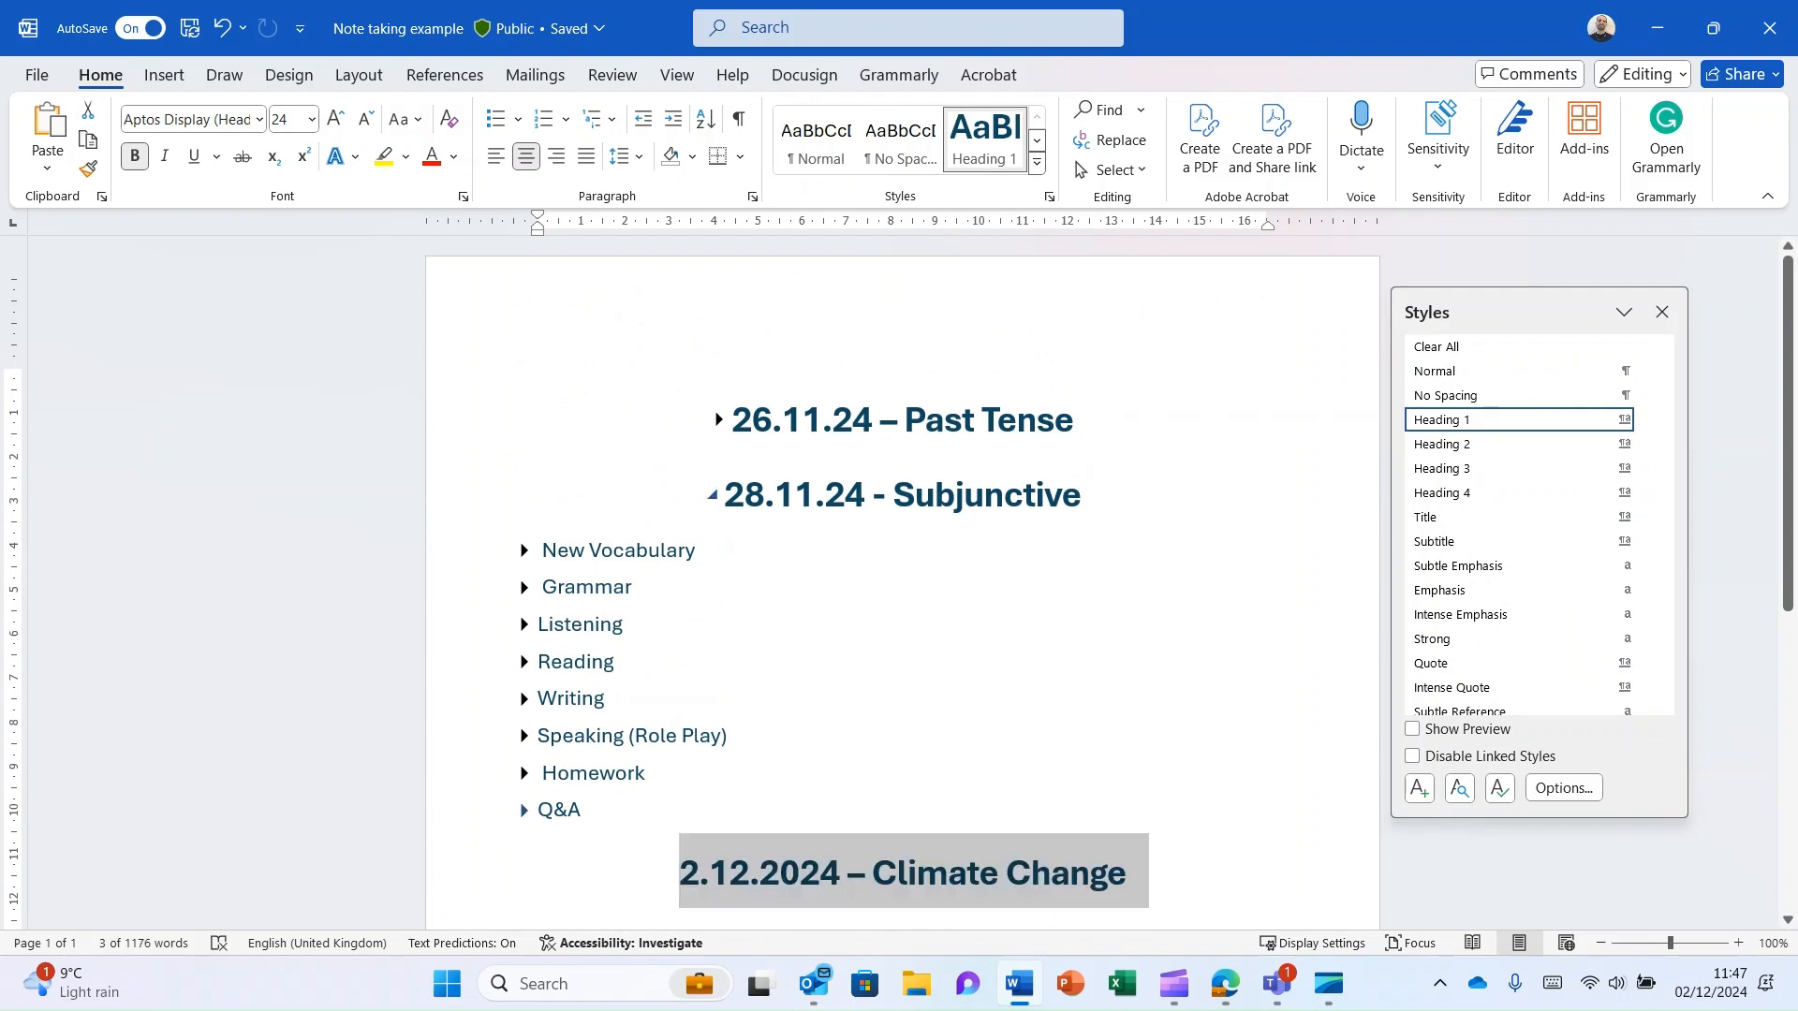
pyautogui.click(712, 495)
pyautogui.scroll(-2, 898, 468)
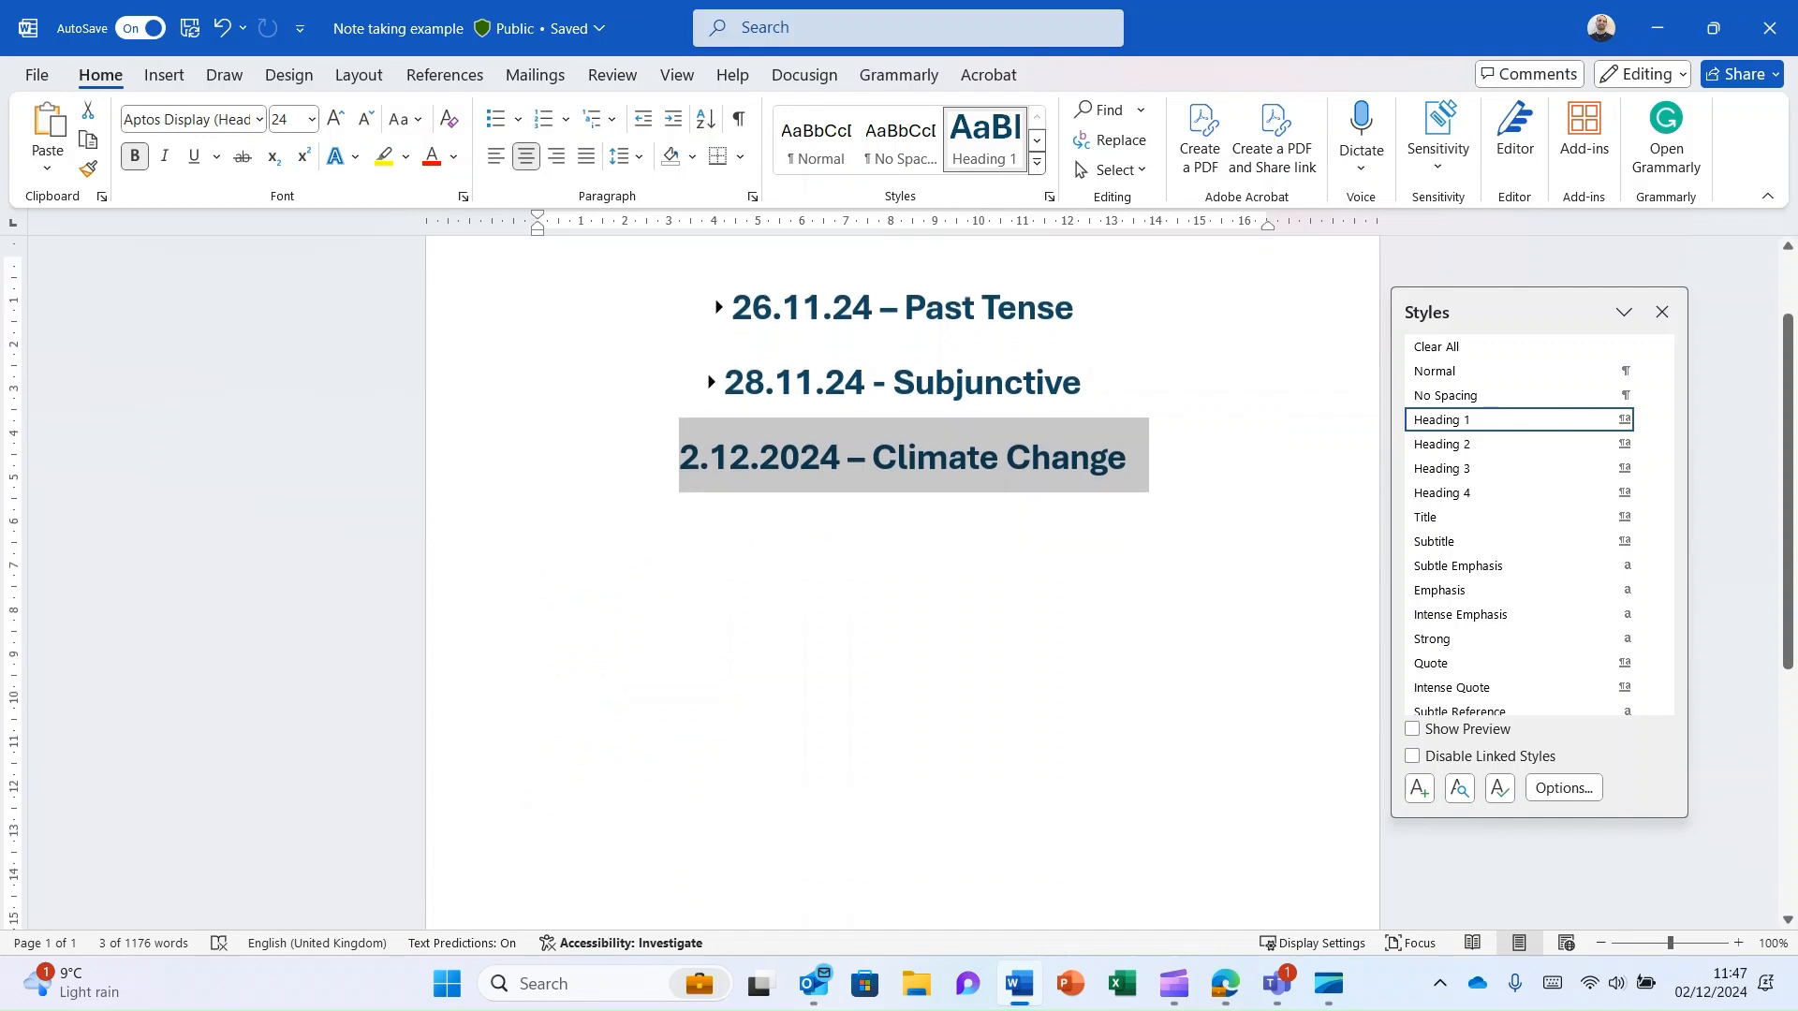
# - Add an empty paragraph beneath the 2.12.2024 – Climate Change heading and expand the 26.11.24 – Past Tense lesson
pyautogui.click(1128, 458)
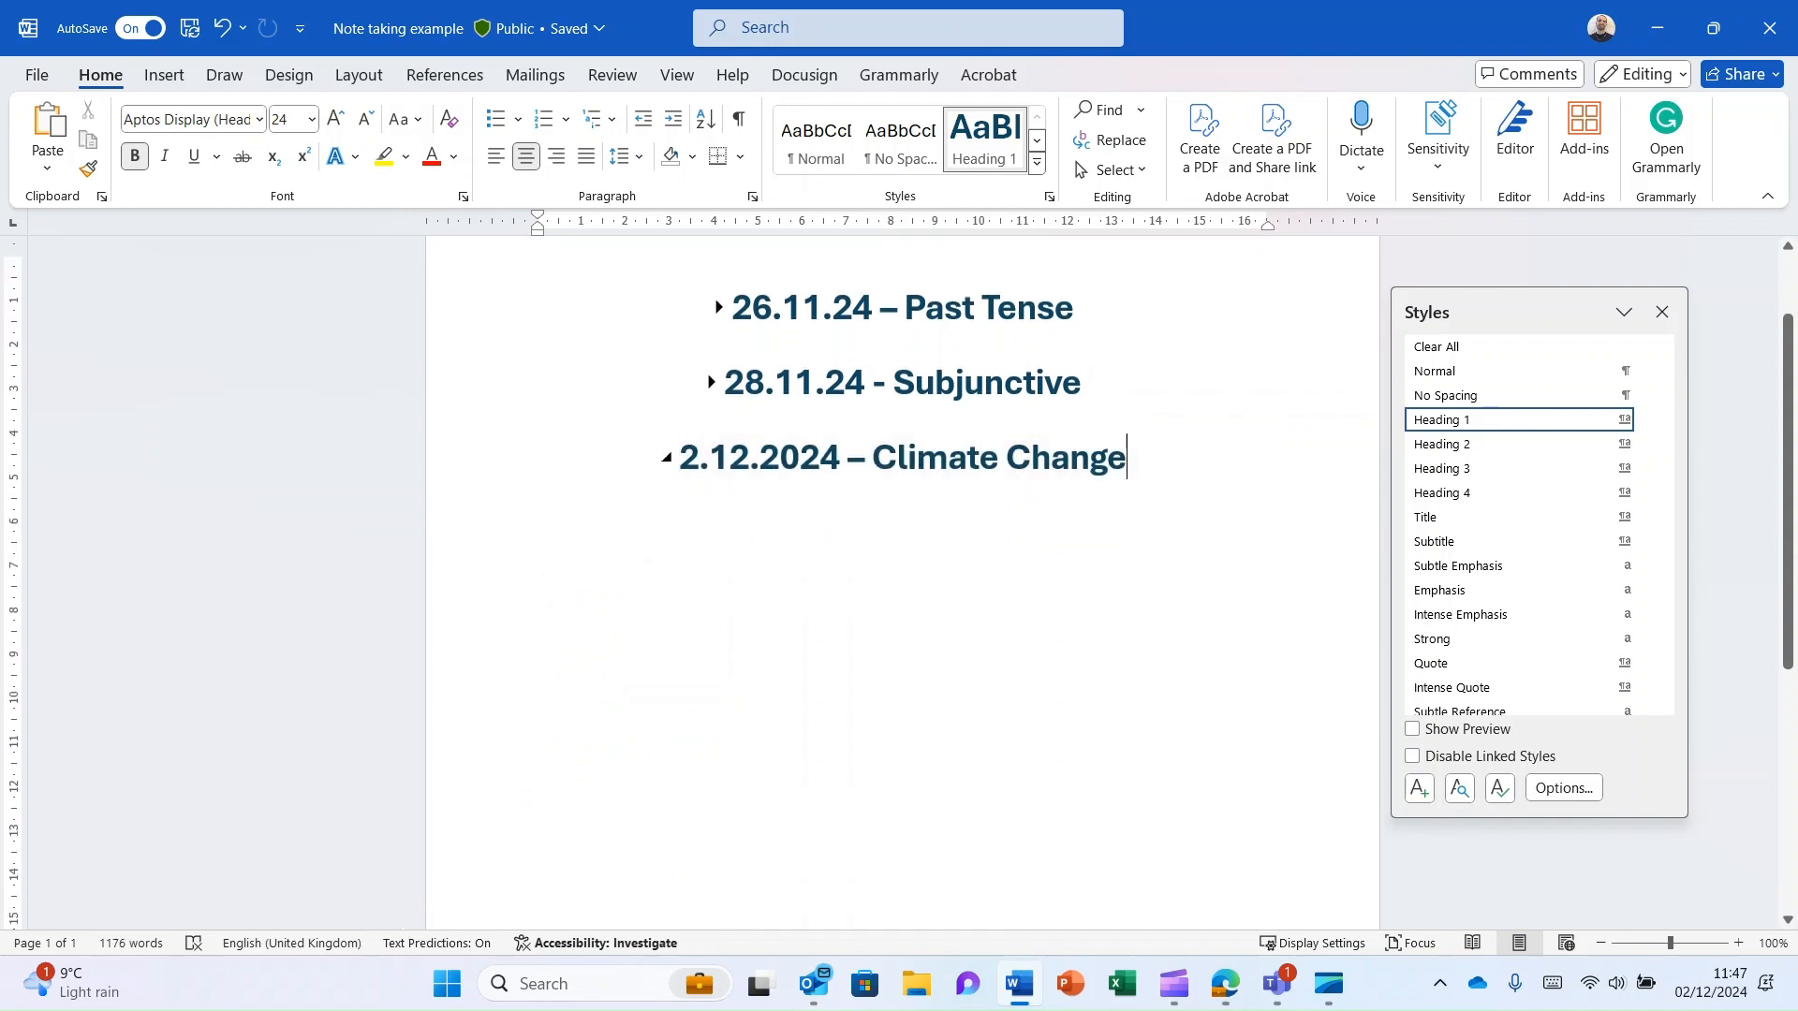
pyautogui.press('Return')
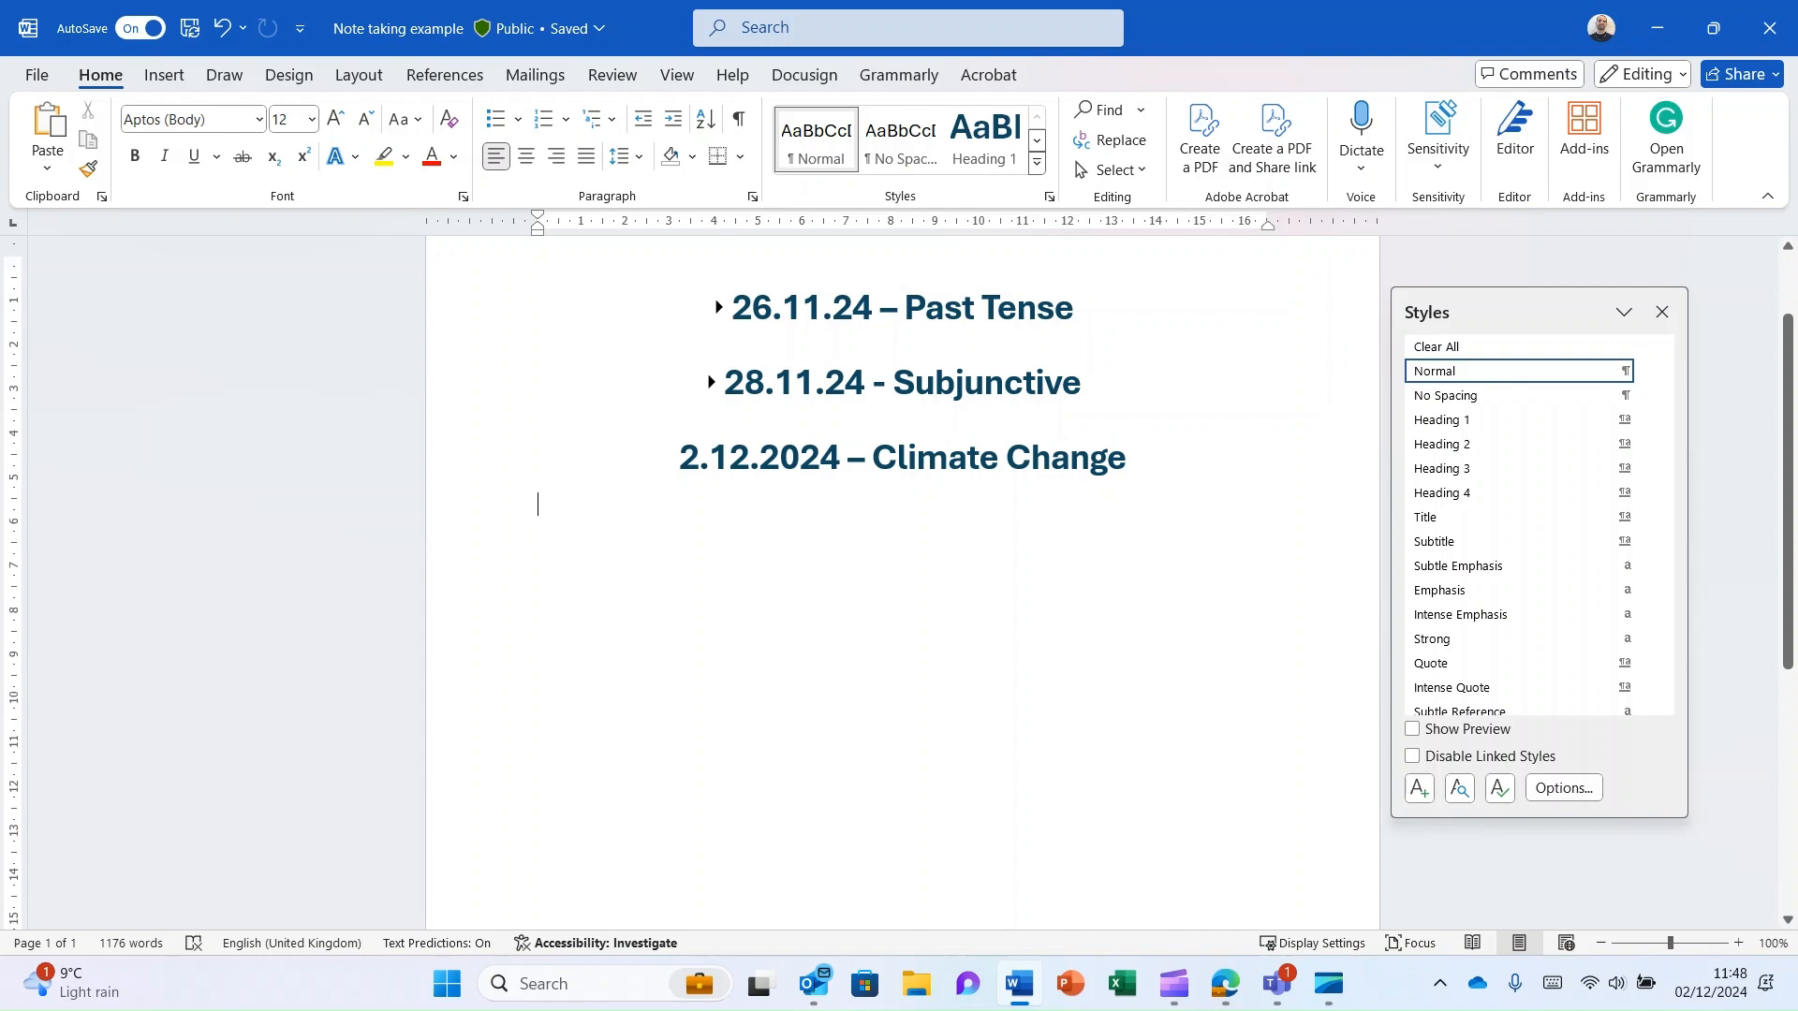
pyautogui.click(718, 307)
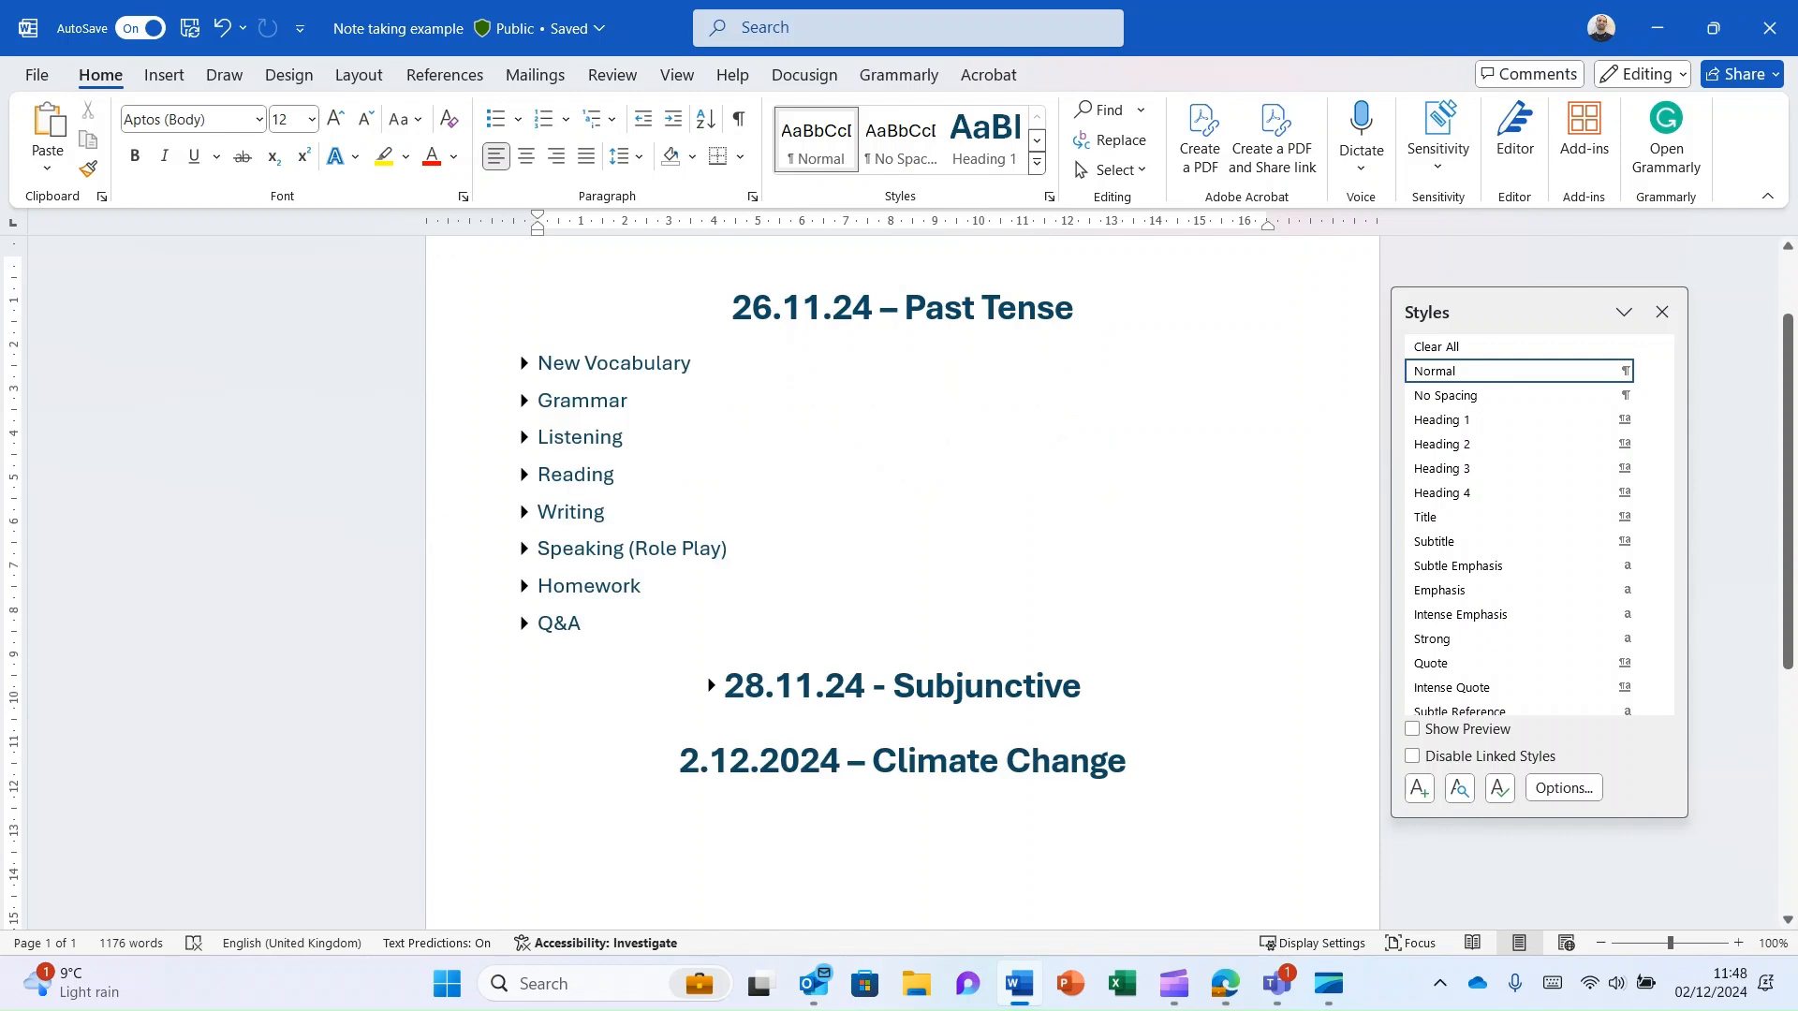
# - Below the 2.12.2024 – Climate Change heading, add separate lines for New Vocabulary, Grammar, Listening, Reading, Writing, Speaking (Role Play), Homework and Q&A
pyautogui.write('New Vo')
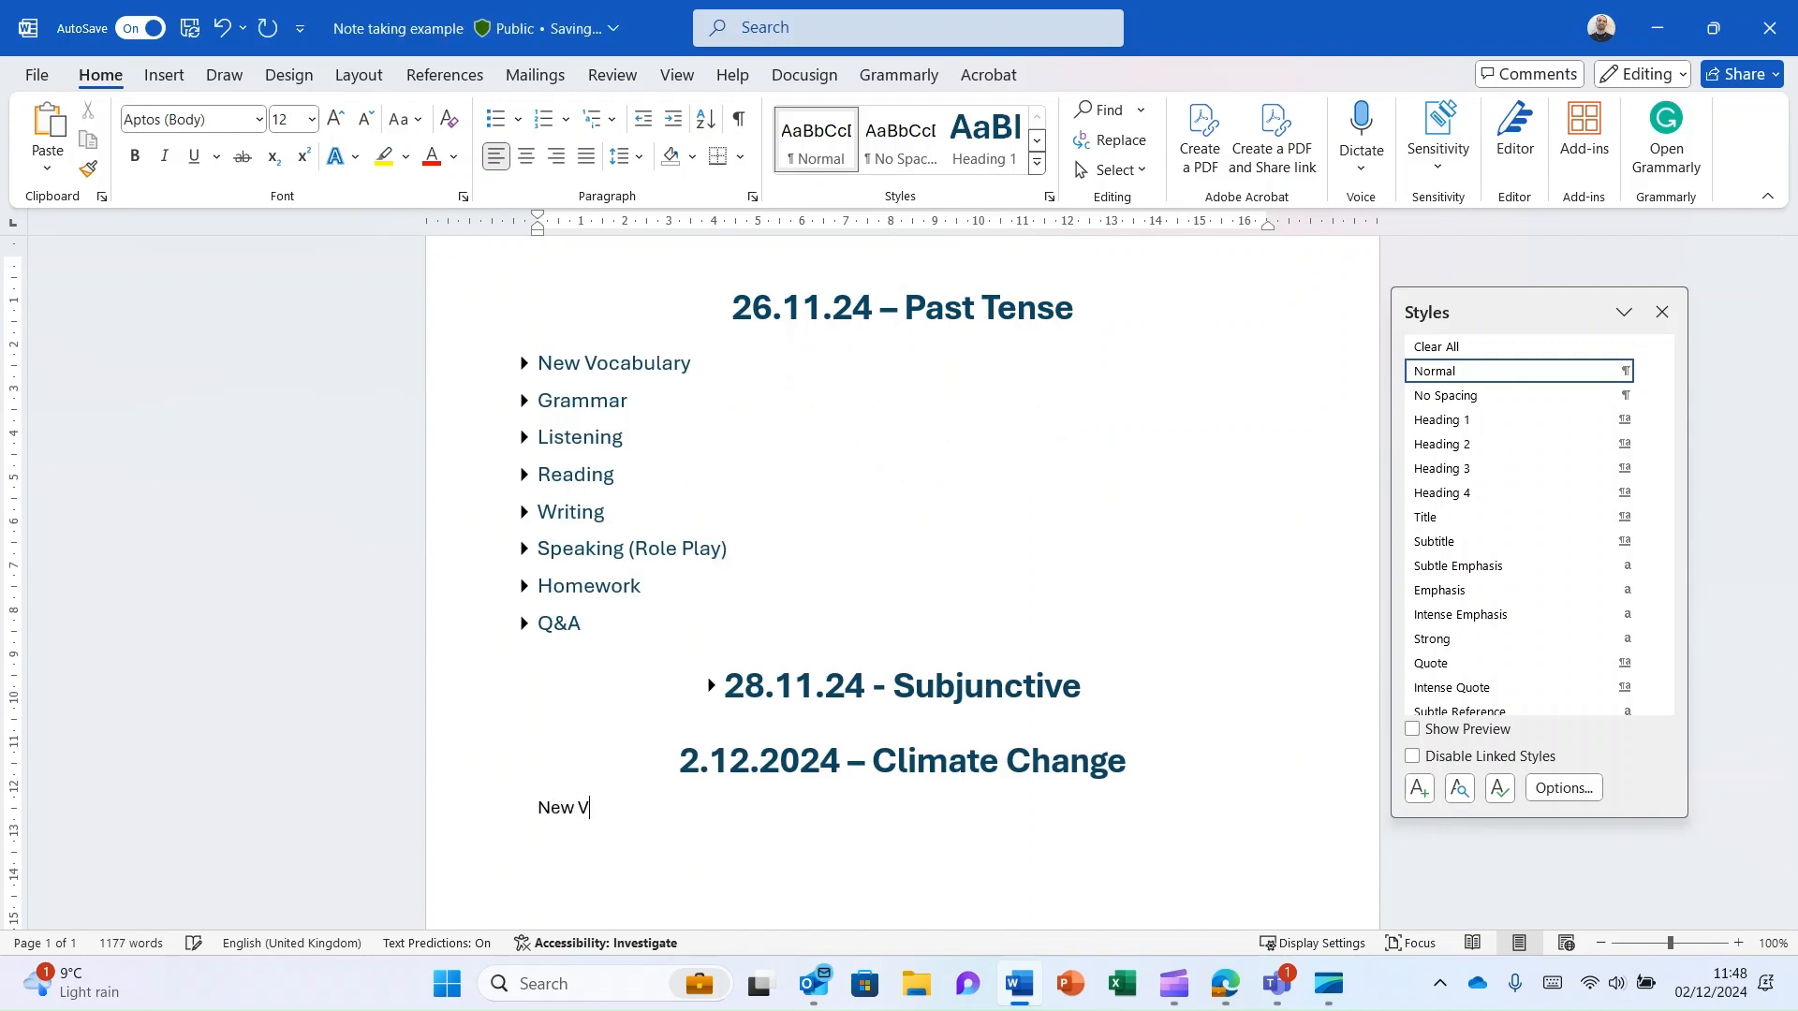
pyautogui.write('cabulary')
pyautogui.press('Return')
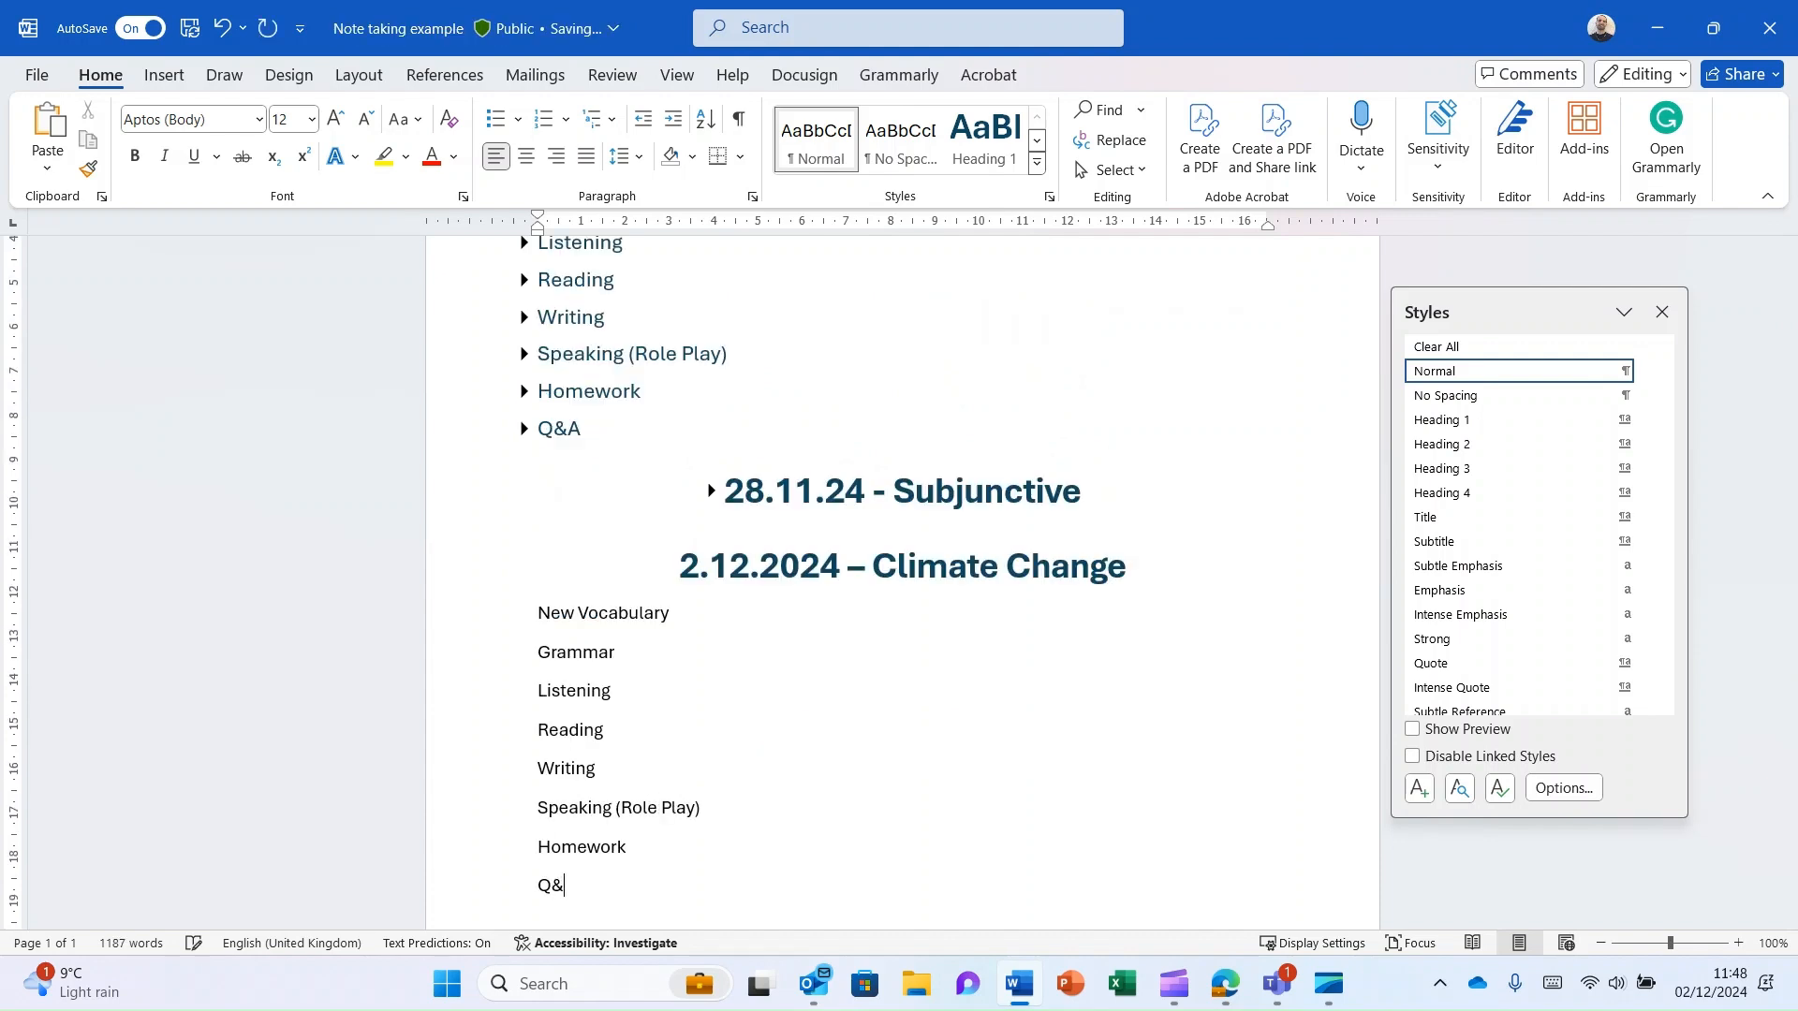
pyautogui.write('A')
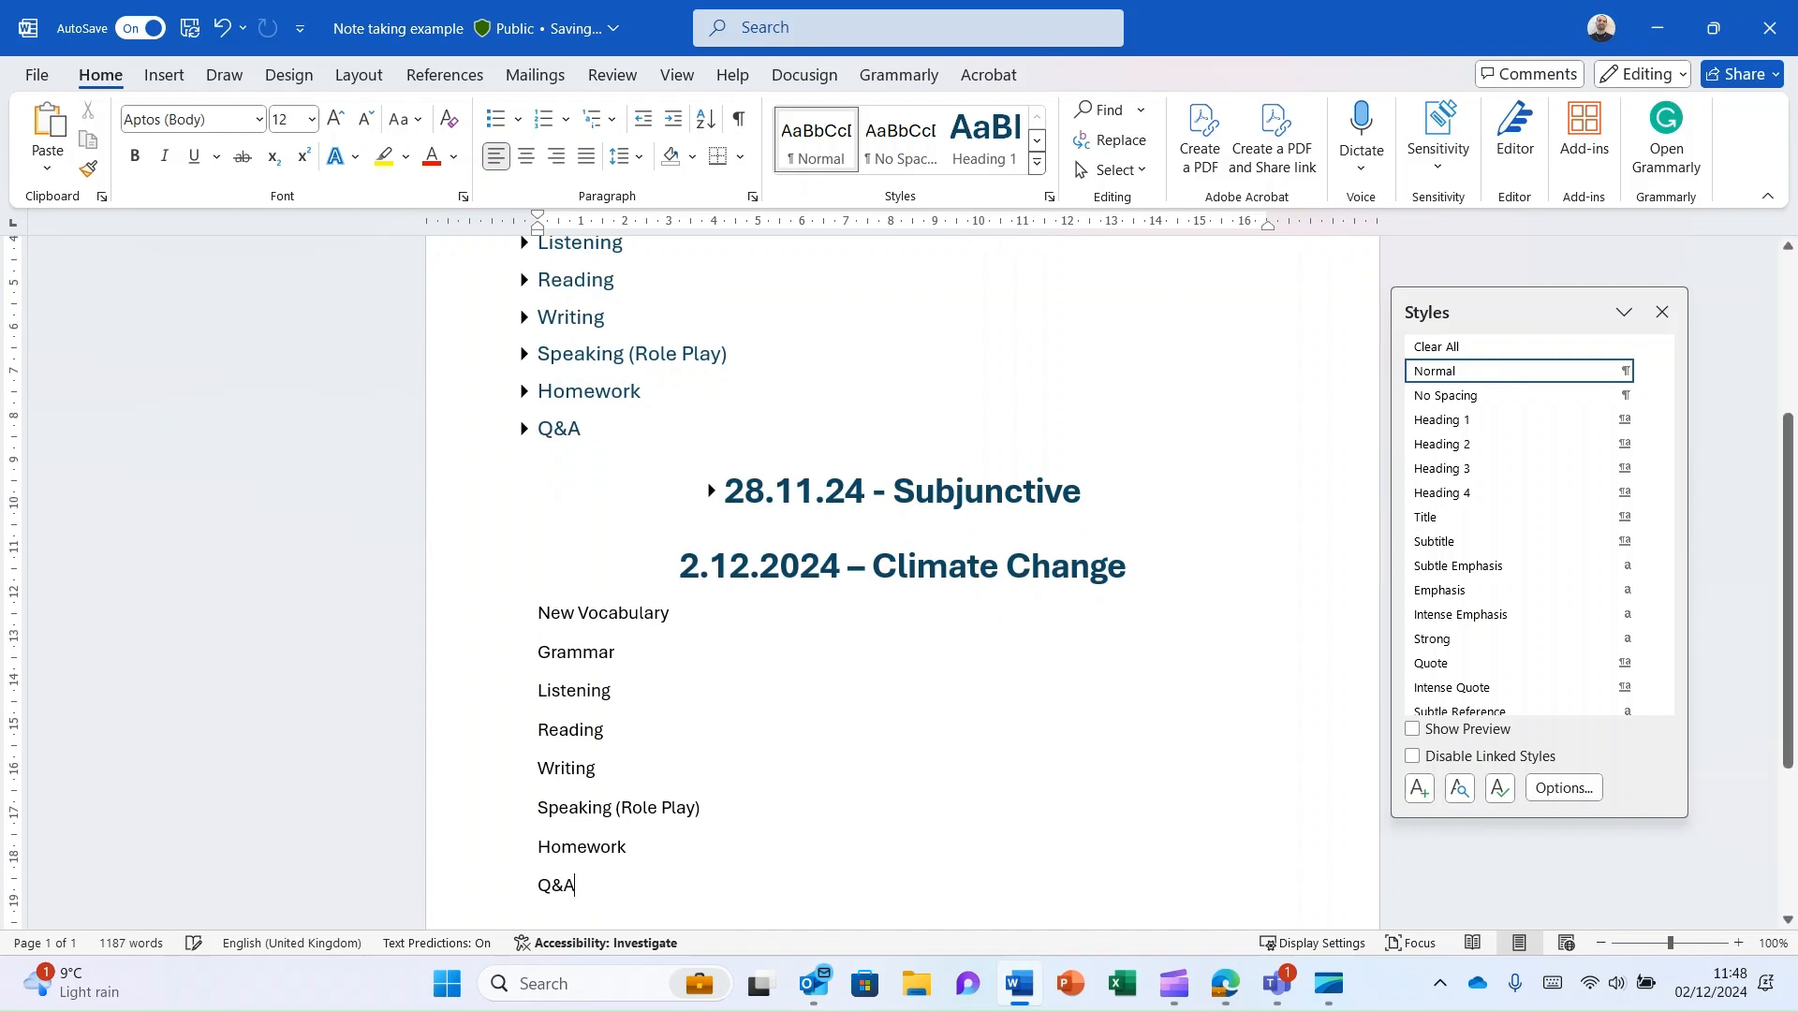
# - Collapse the 26.11.24 – Past Tense lesson so only its main heading shows
pyautogui.scroll(1, 902, 580)
pyautogui.scroll(2, 901, 581)
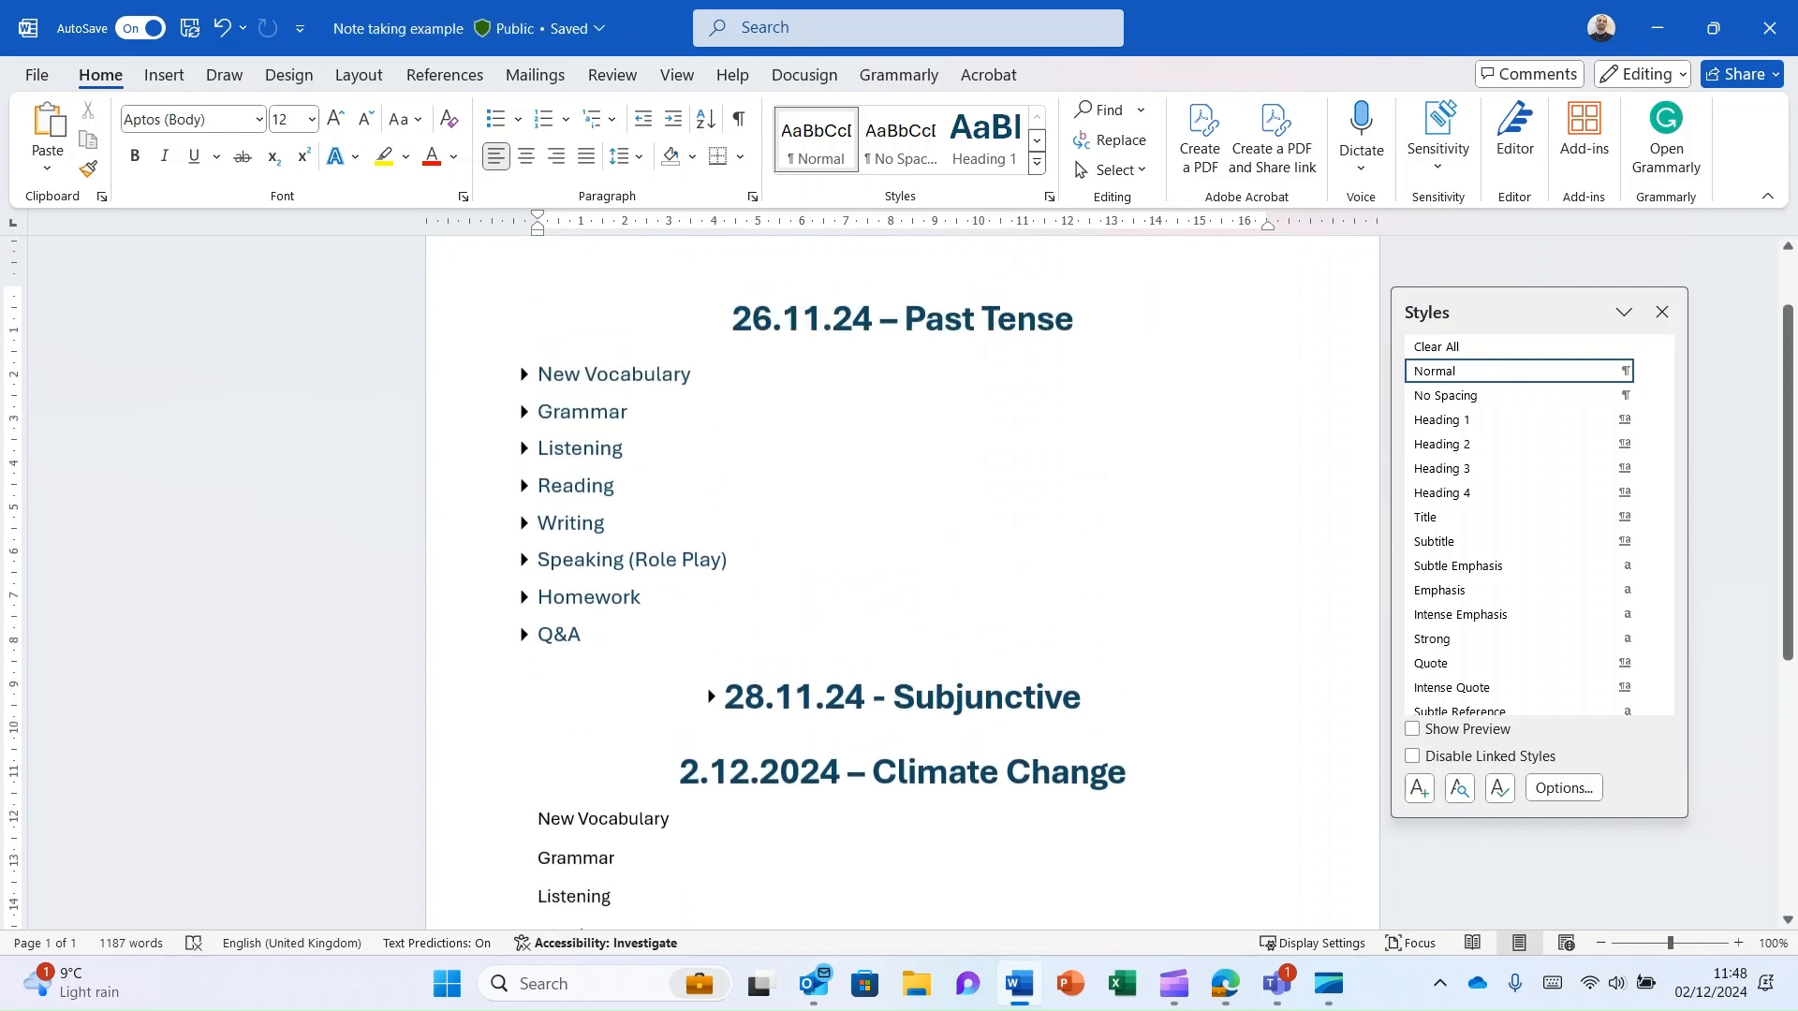
pyautogui.click(719, 337)
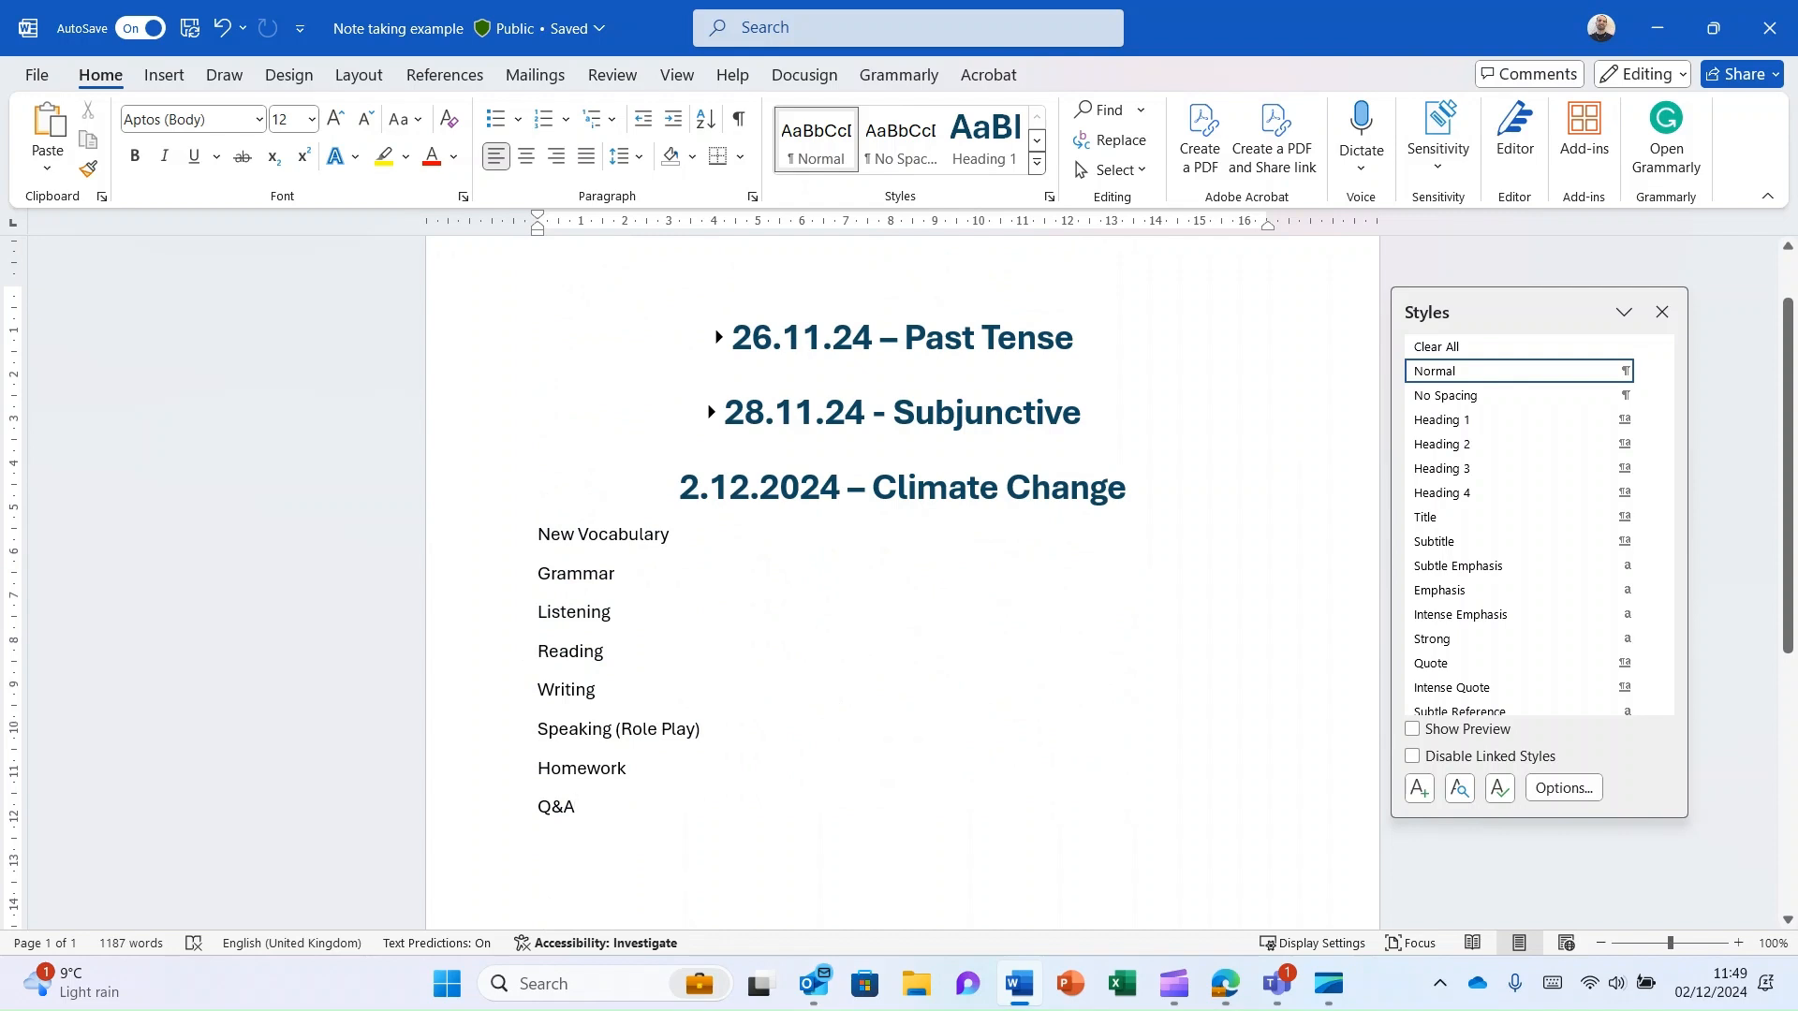
# - Apply the Heading 3 style to the New Vocabulary, Grammar, Listening and Reading lines of the Climate Change lesson
pyautogui.tripleClick(595, 536)
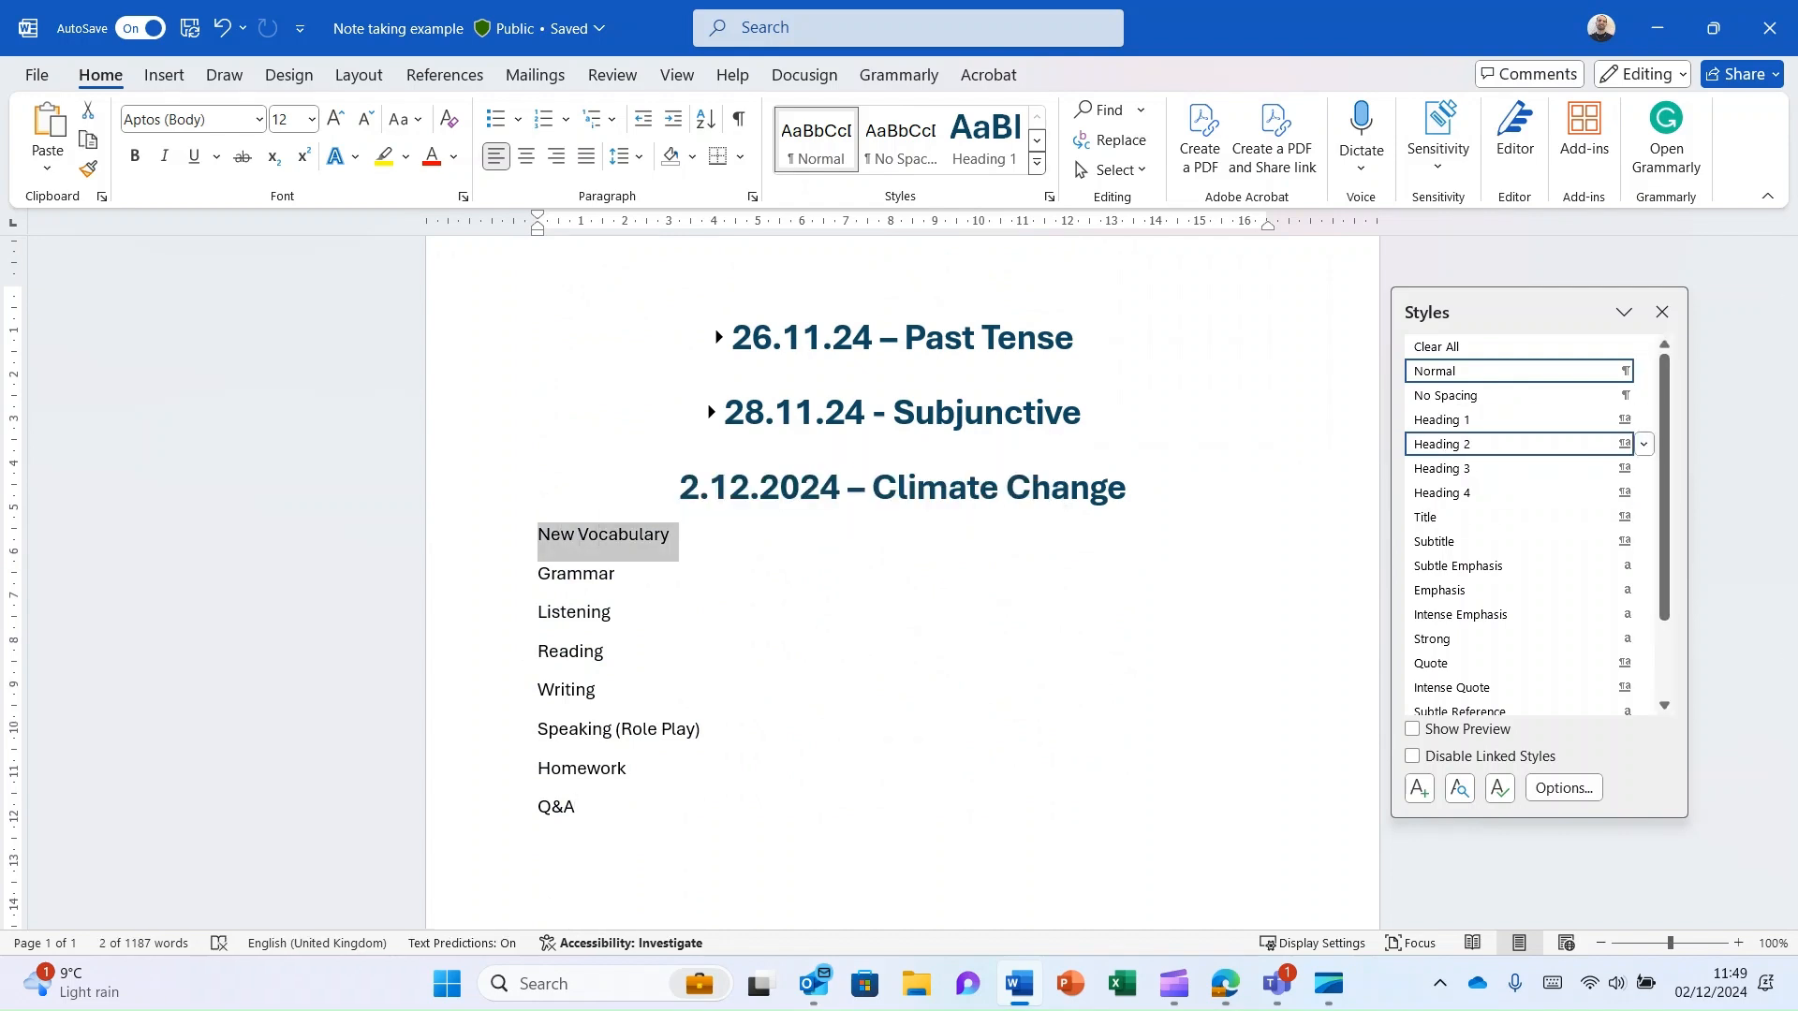
pyautogui.click(1498, 469)
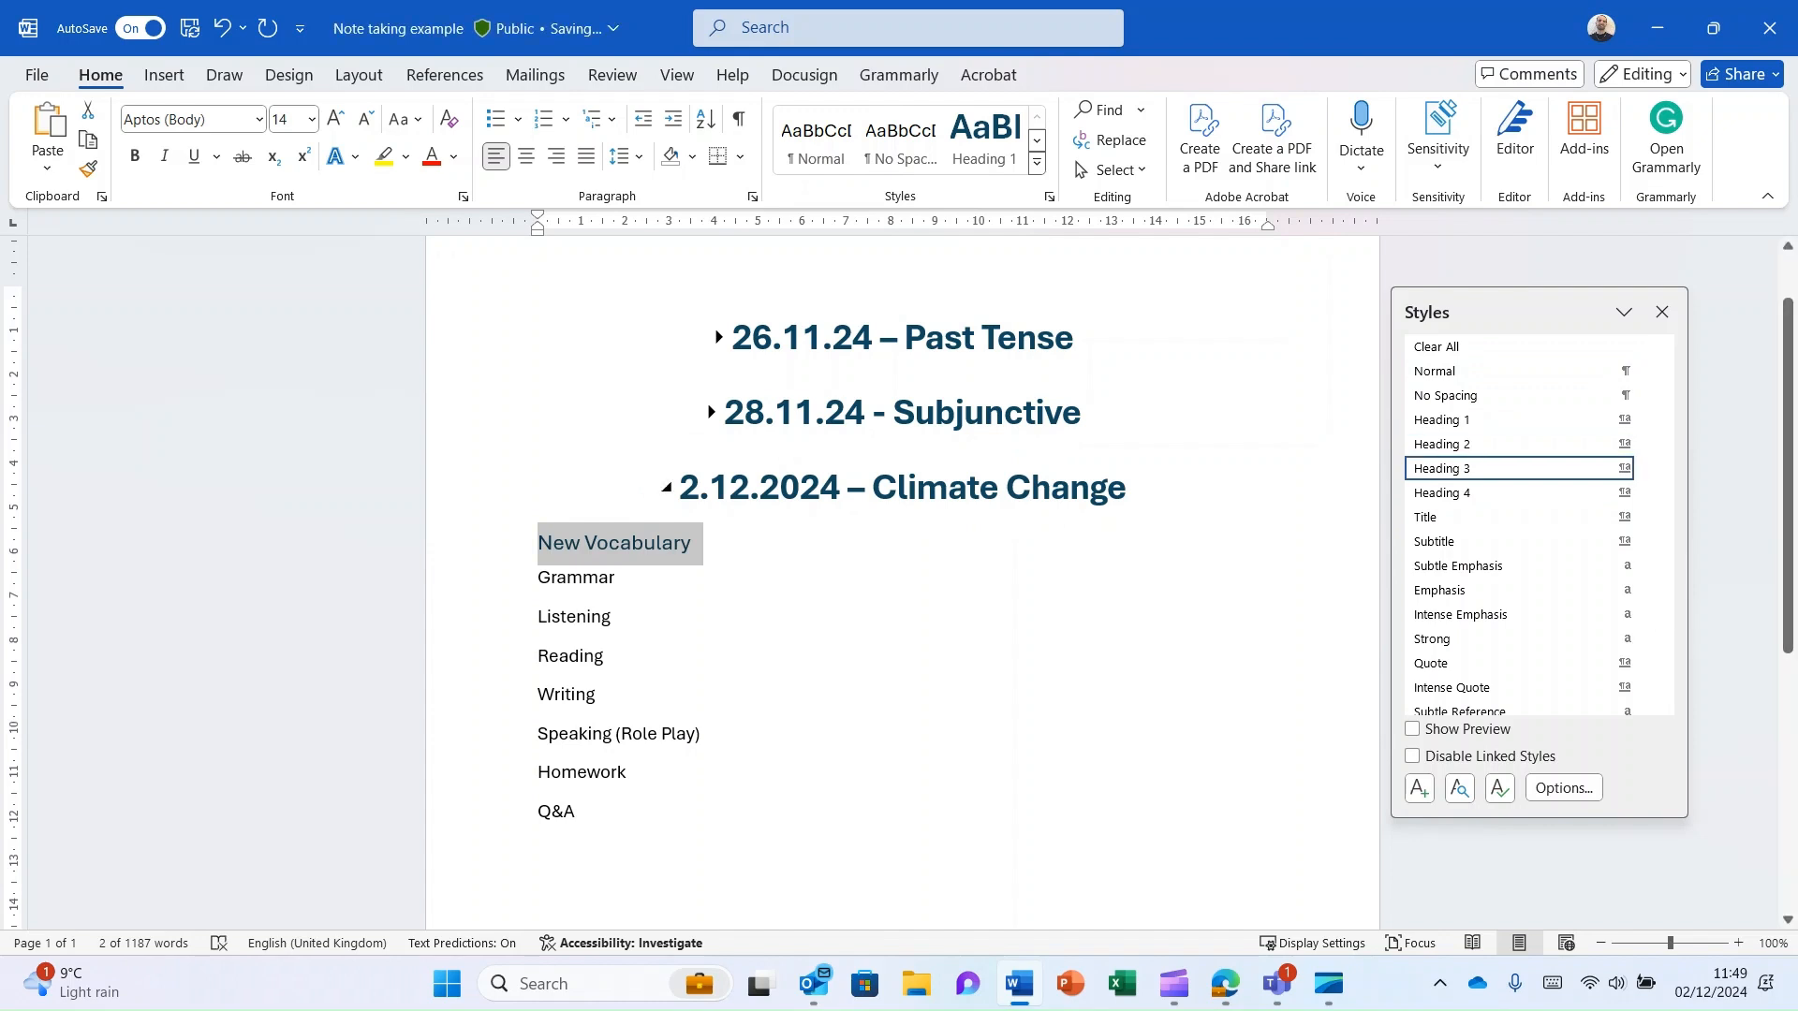
pyautogui.tripleClick(577, 578)
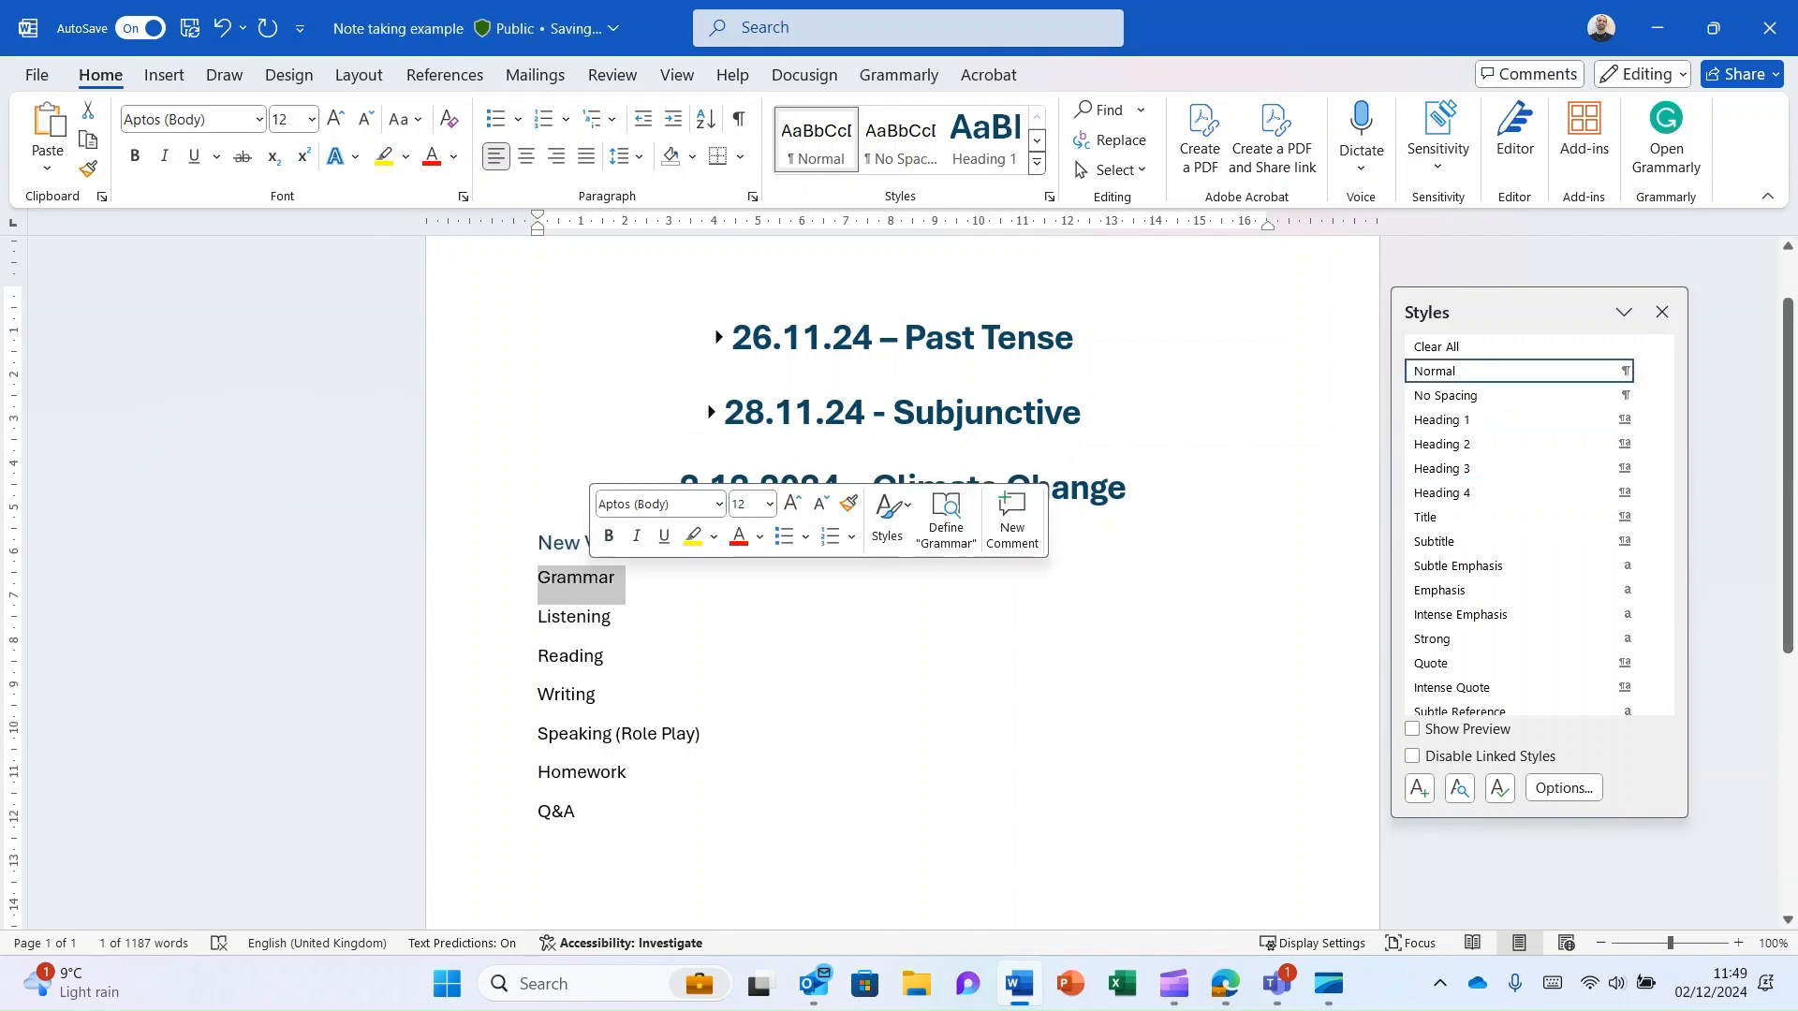
pyautogui.click(1498, 444)
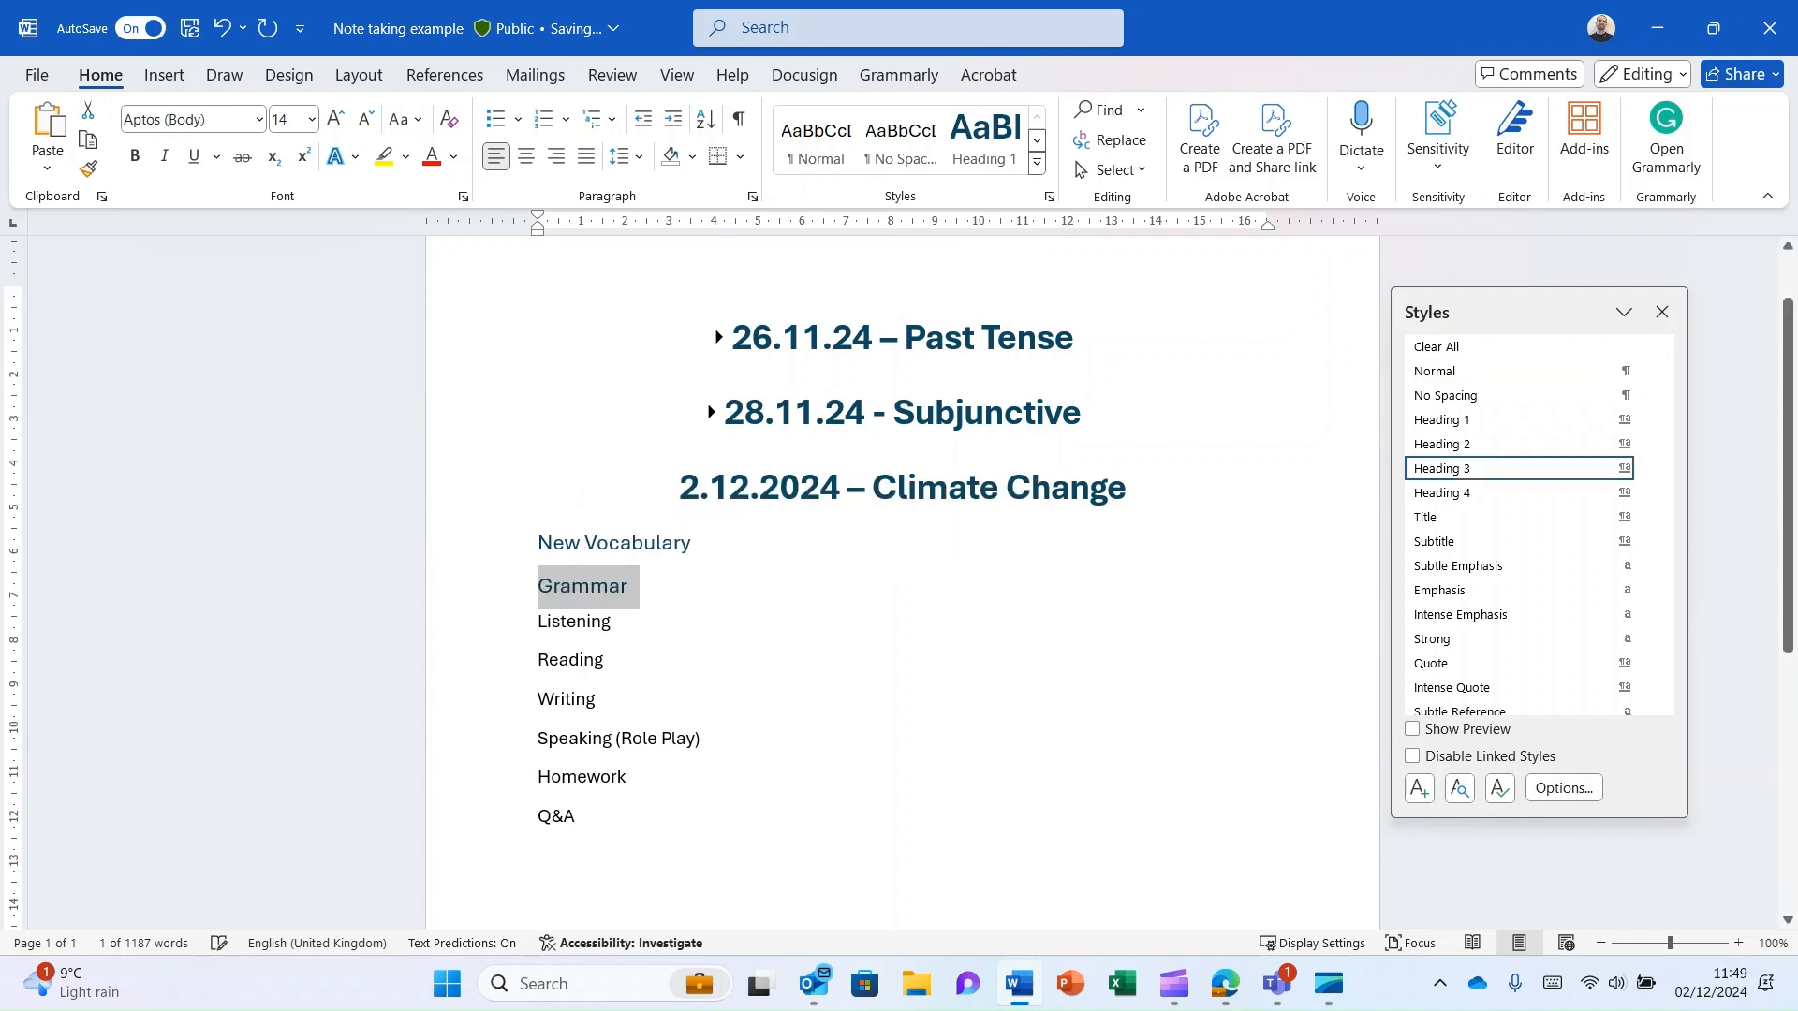
pyautogui.click(587, 621)
pyautogui.tripleClick(581, 621)
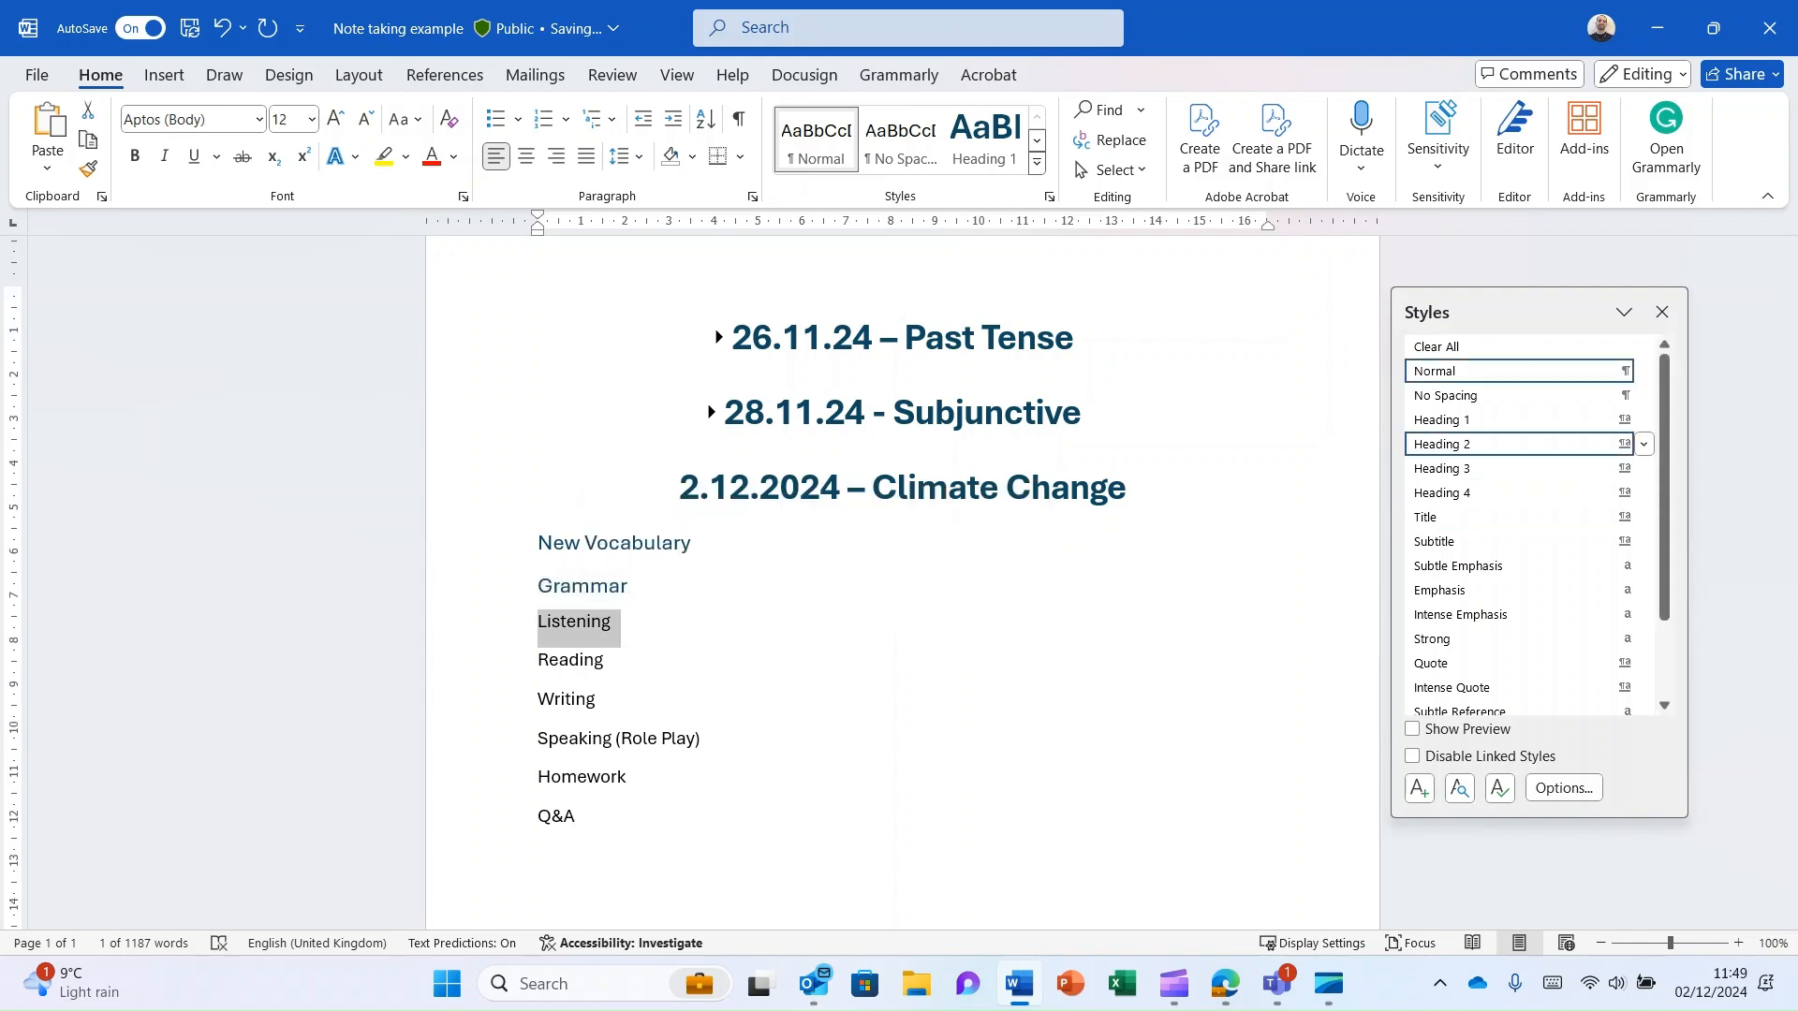
pyautogui.click(1498, 468)
pyautogui.tripleClick(570, 664)
pyautogui.click(1498, 468)
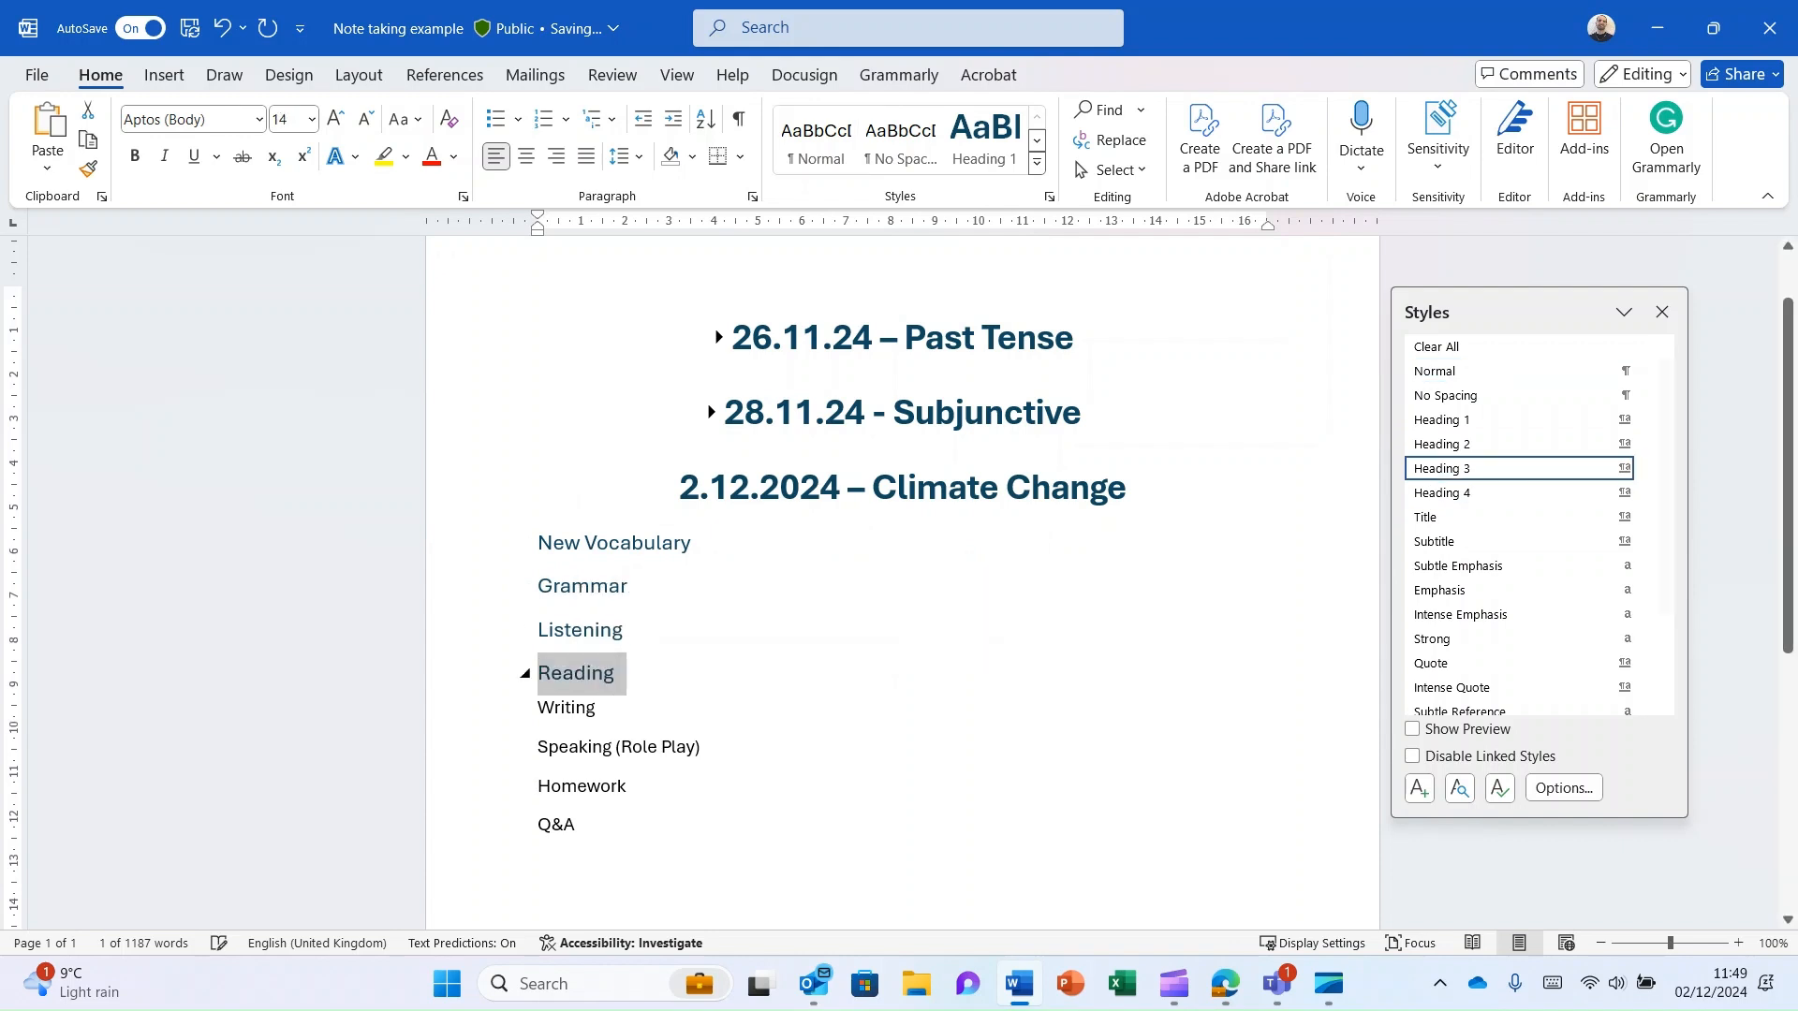
# - Apply the Heading 3 style to the Writing, Speaking (Role Play), Homework and Q&A lines, and close the Styles pane
pyautogui.tripleClick(565, 707)
pyautogui.click(1498, 468)
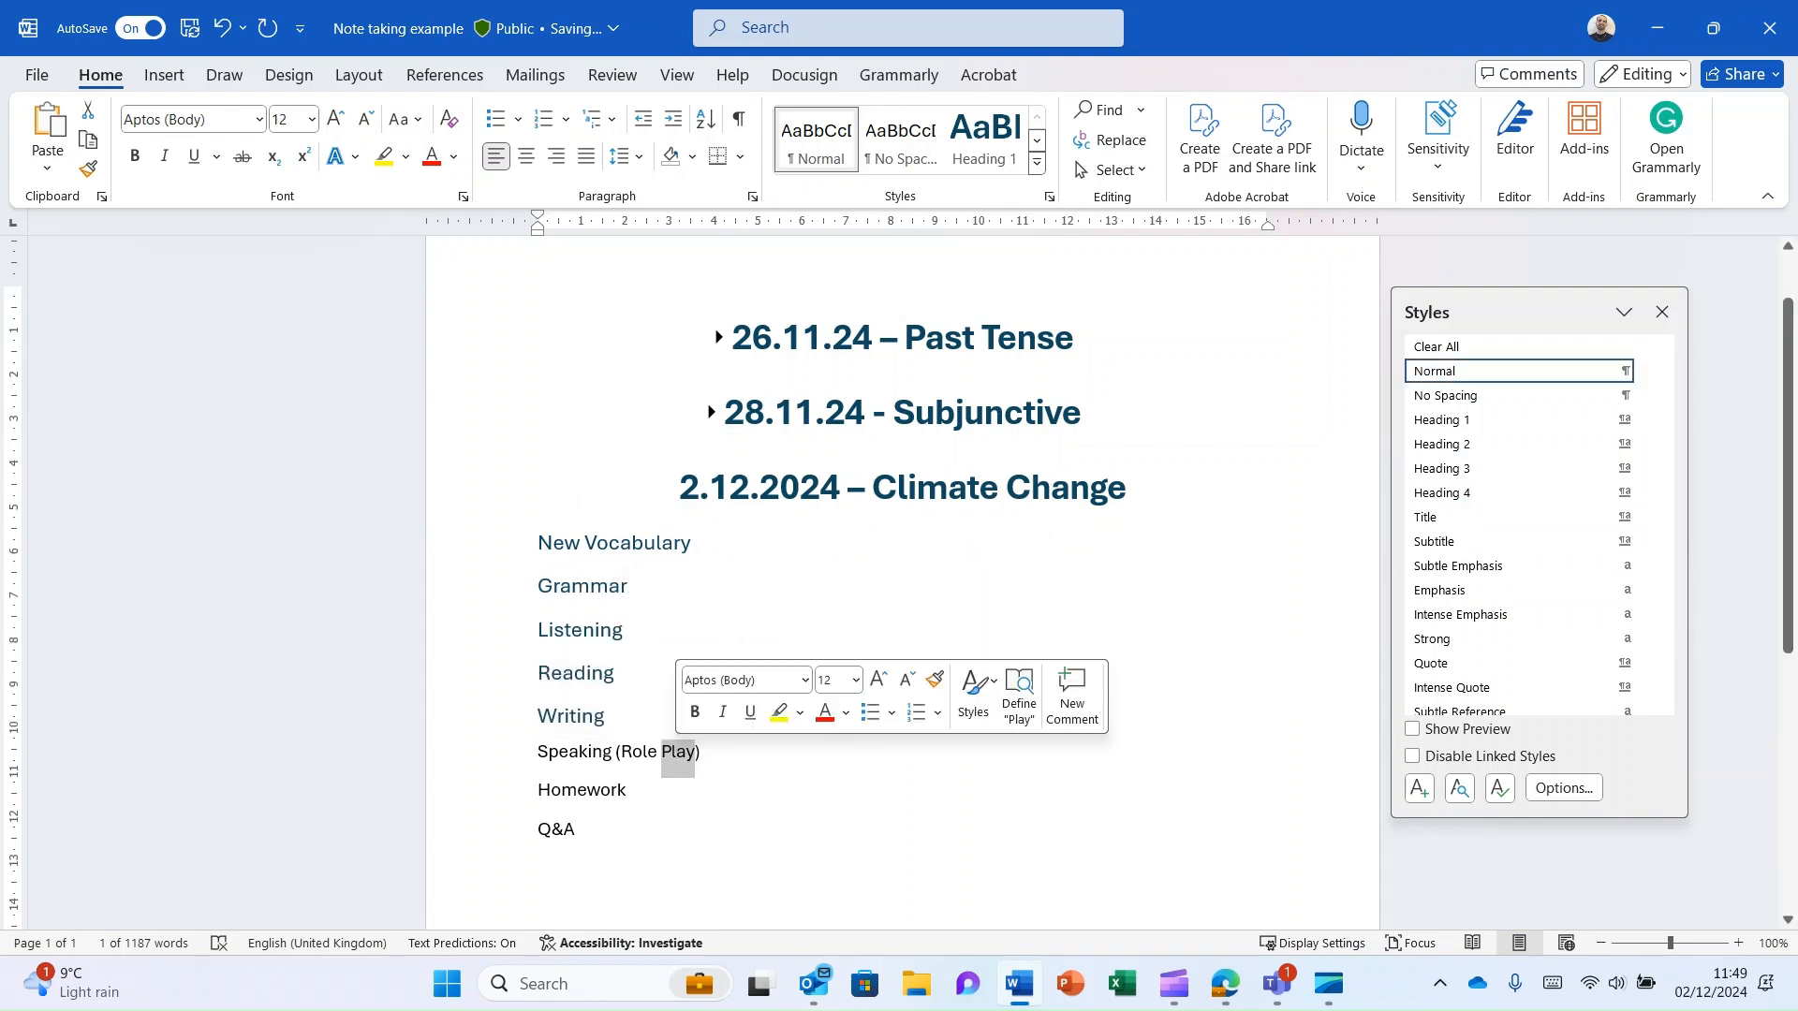
pyautogui.tripleClick(618, 749)
pyautogui.click(1498, 468)
pyautogui.tripleClick(580, 791)
pyautogui.click(1498, 468)
pyautogui.tripleClick(556, 837)
pyautogui.click(1498, 468)
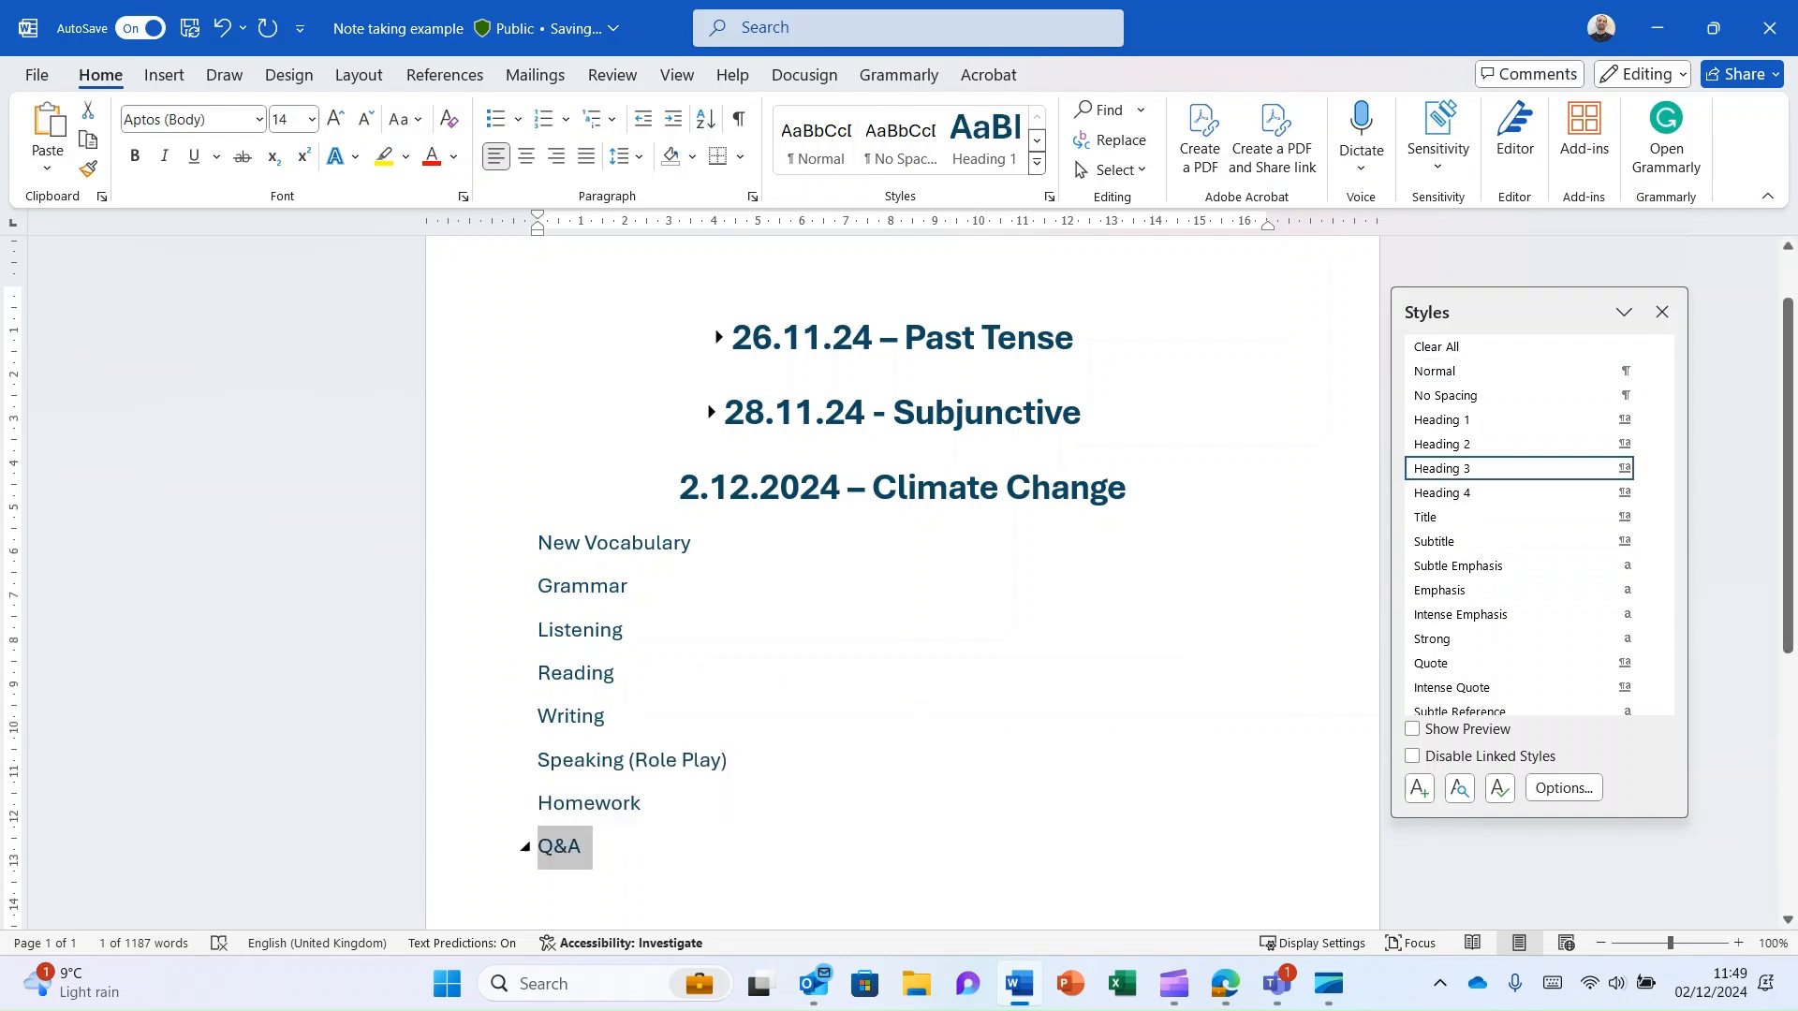
pyautogui.scroll(-2, 618, 562)
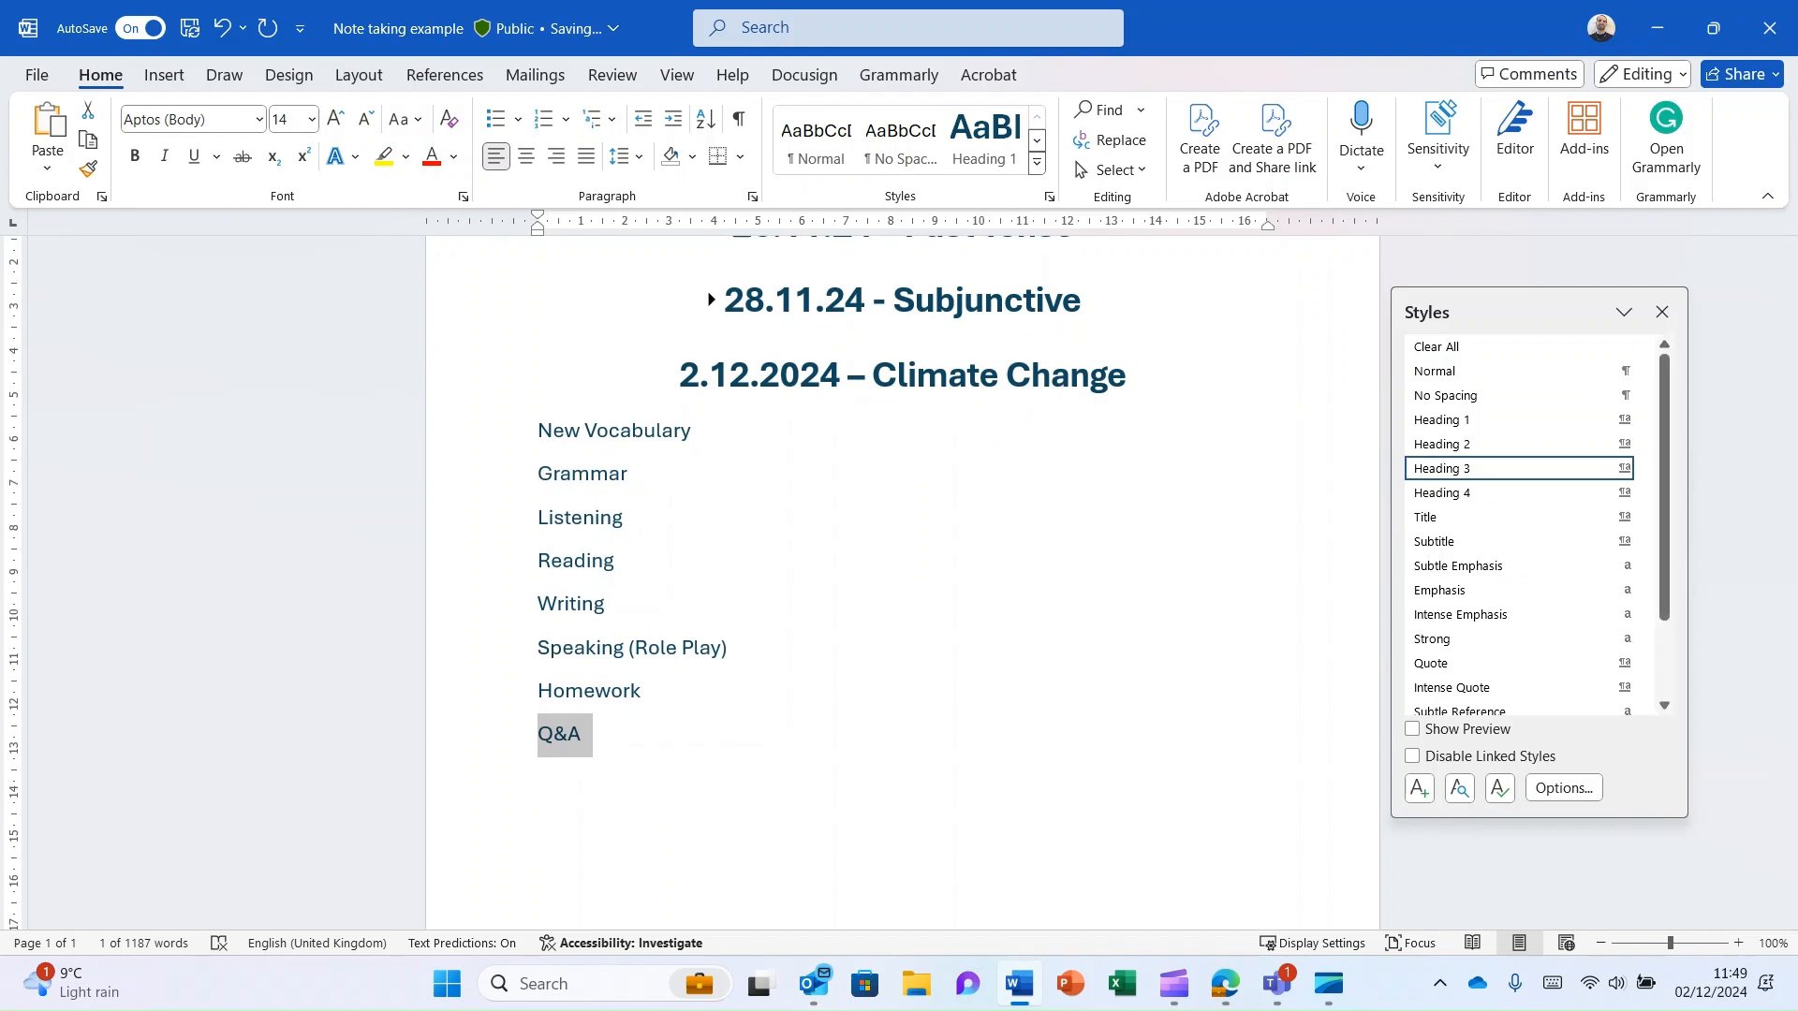
pyautogui.click(1660, 311)
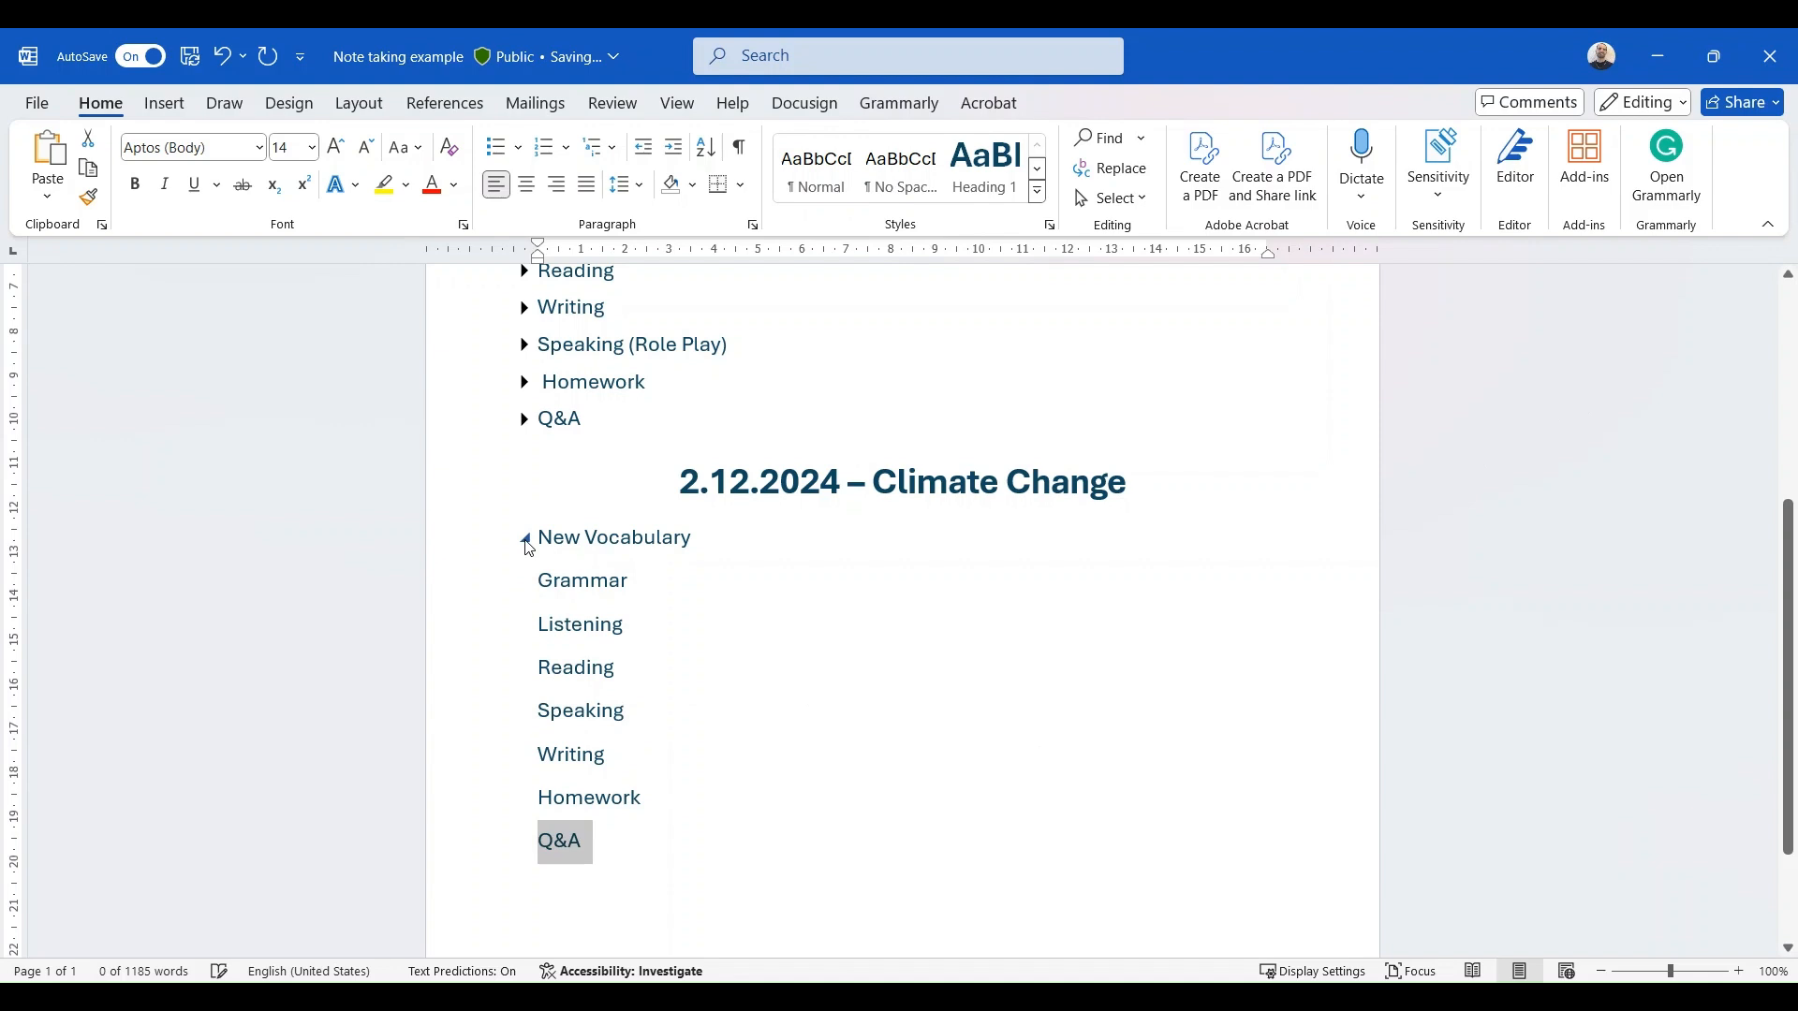
# - Add two lines of placeholder text, "jhfjhvjhbkjbjk" and "hvvhjbhjbjkn", under the Climate Change lesson's New Vocabulary heading
pyautogui.click(799, 534)
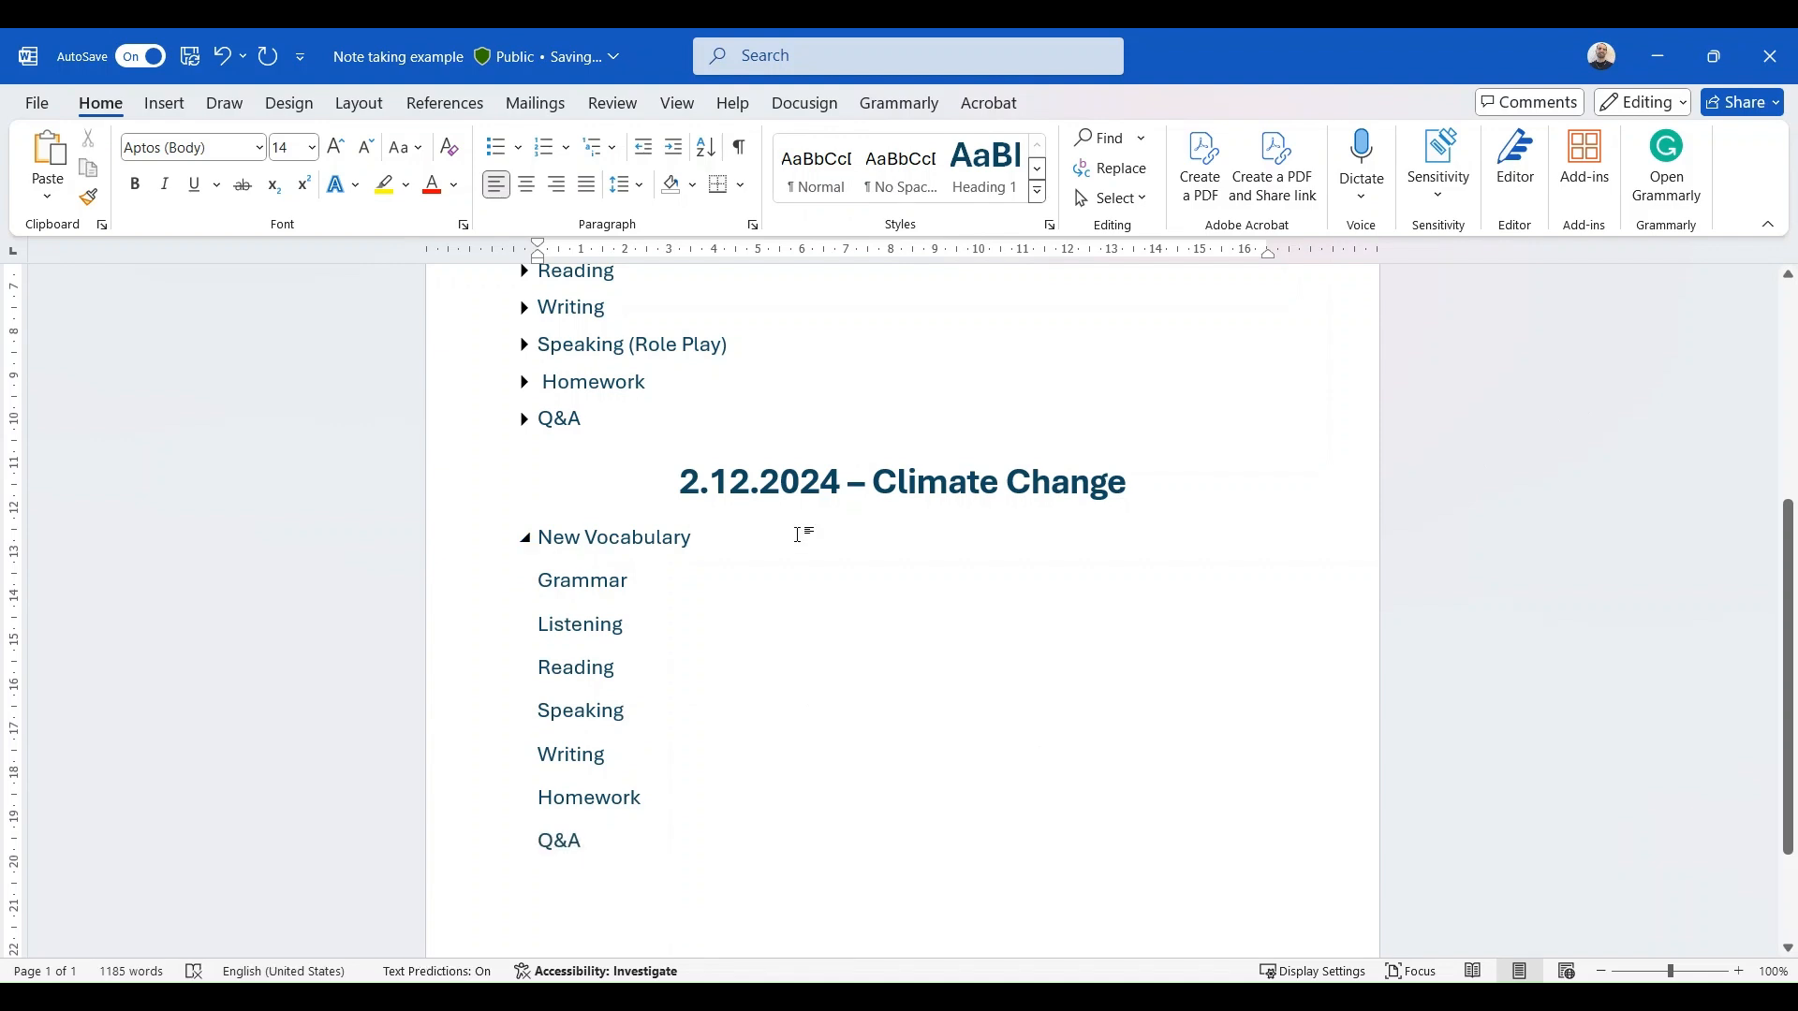
pyautogui.press('Return')
pyautogui.write('jhfjhvjhbkjbjk')
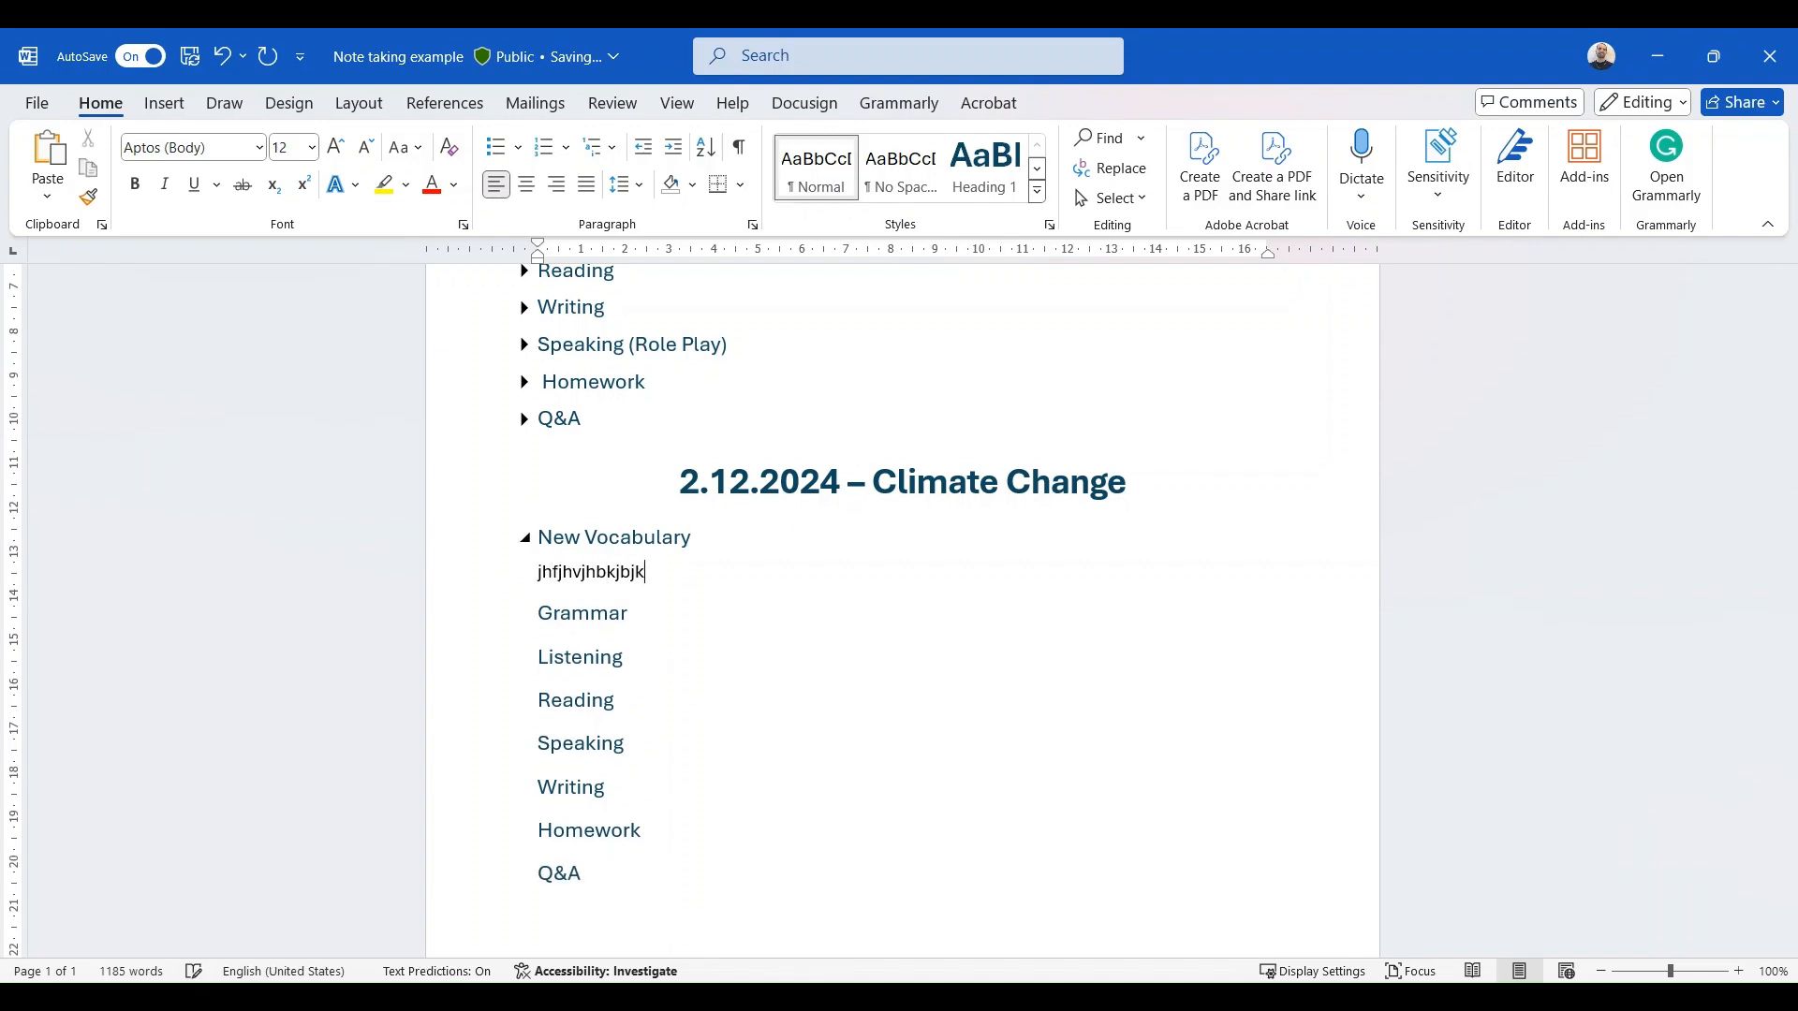
pyautogui.press('Return')
pyautogui.write('hvvhjbhjbjkn')
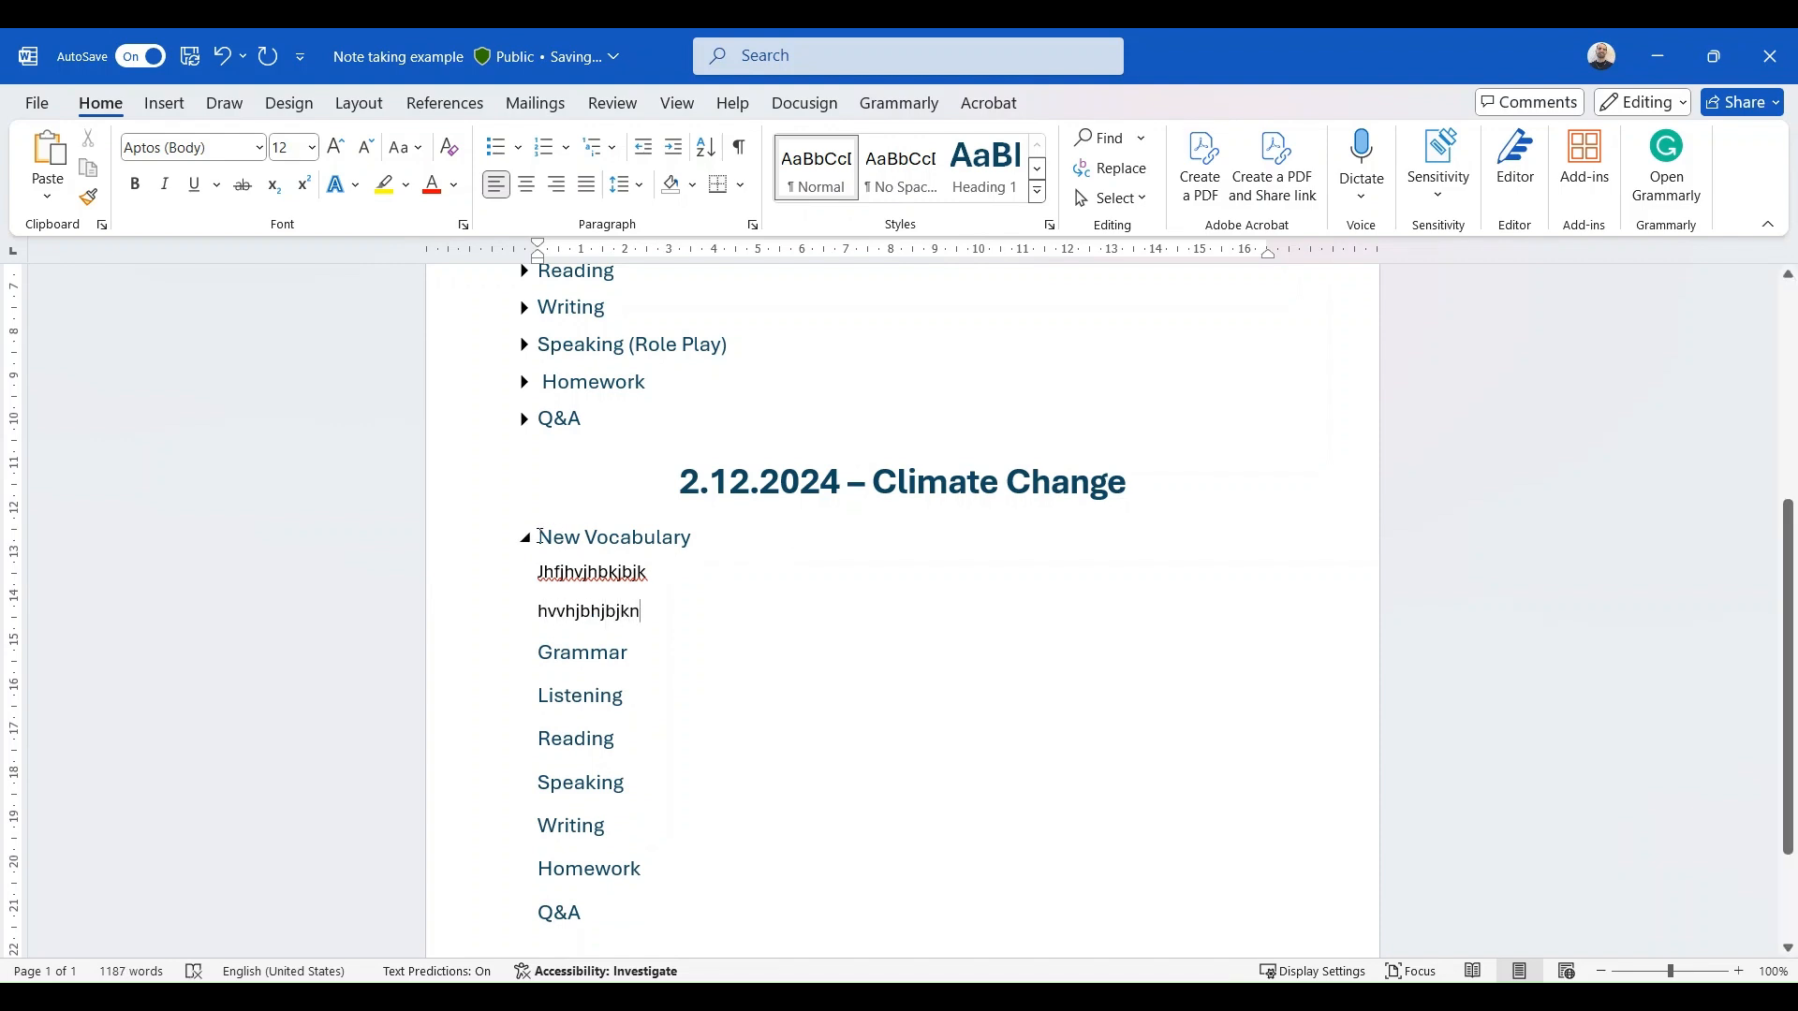
# - Collapse the New Vocabulary section, the whole 2.12.2024 – Climate Change lesson and the 28.11.24 - Subjunctive lesson
pyautogui.click(526, 541)
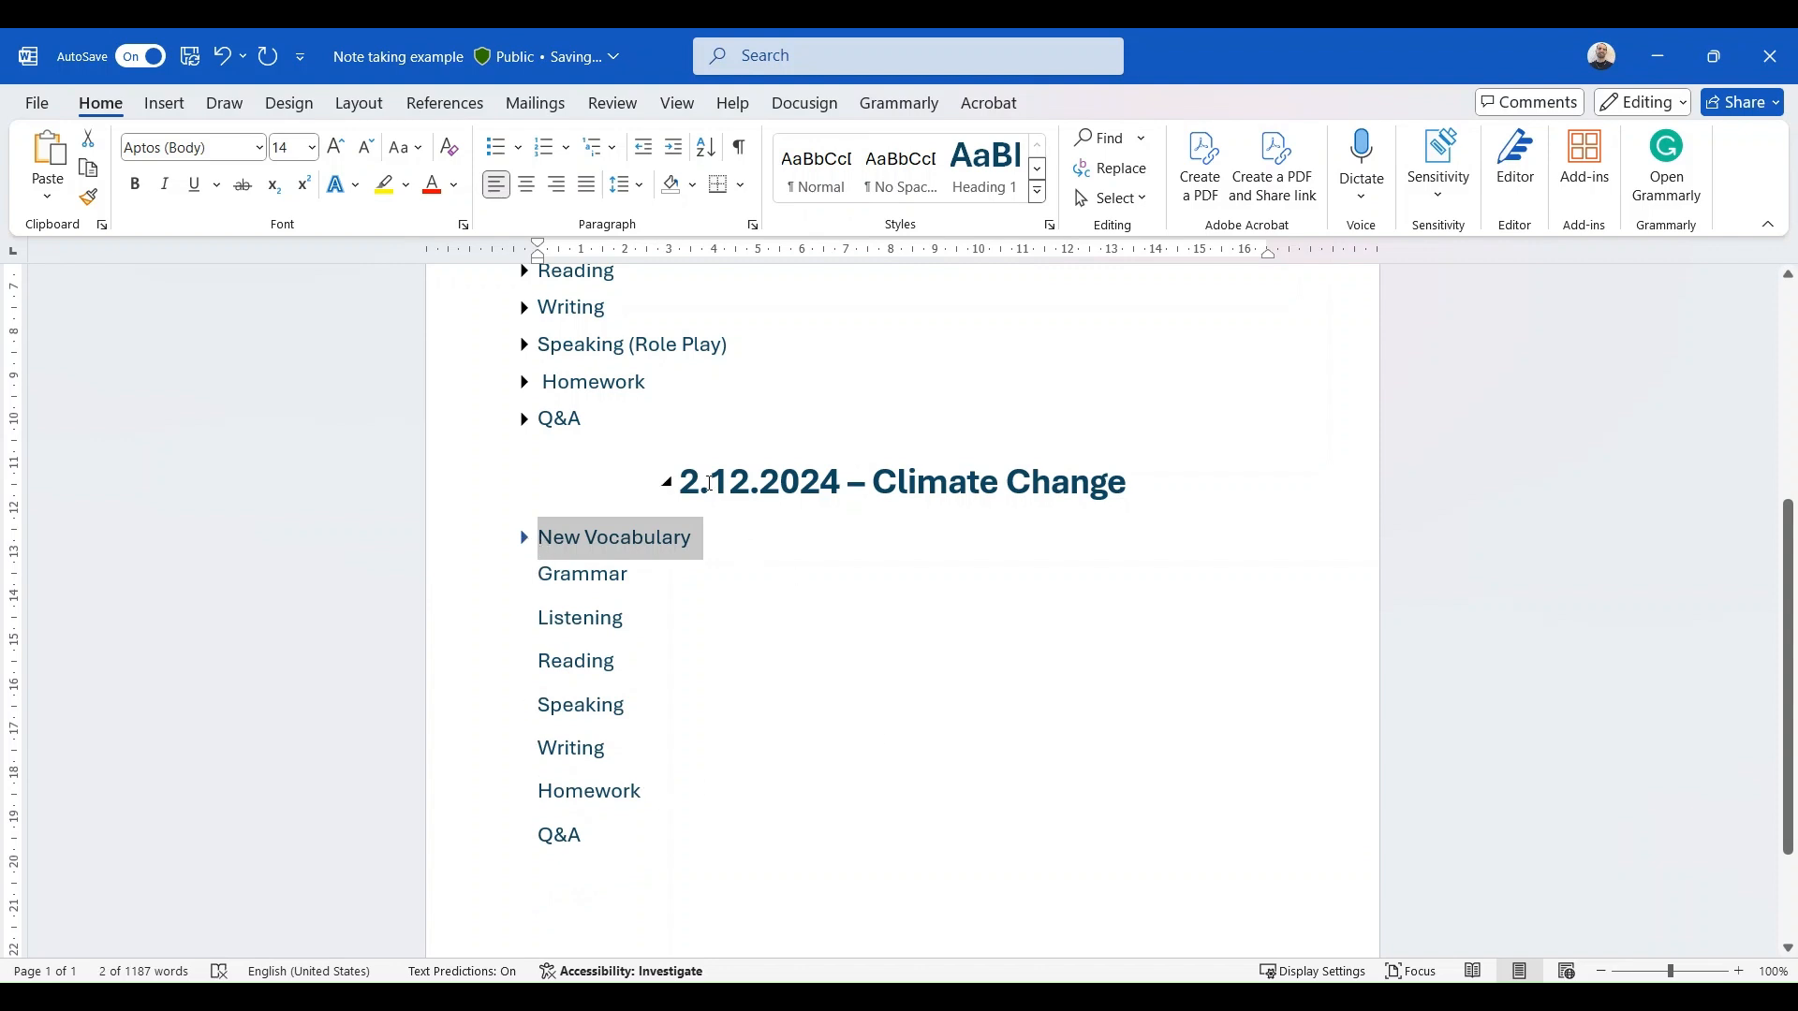
pyautogui.click(664, 482)
pyautogui.scroll(5, 721, 507)
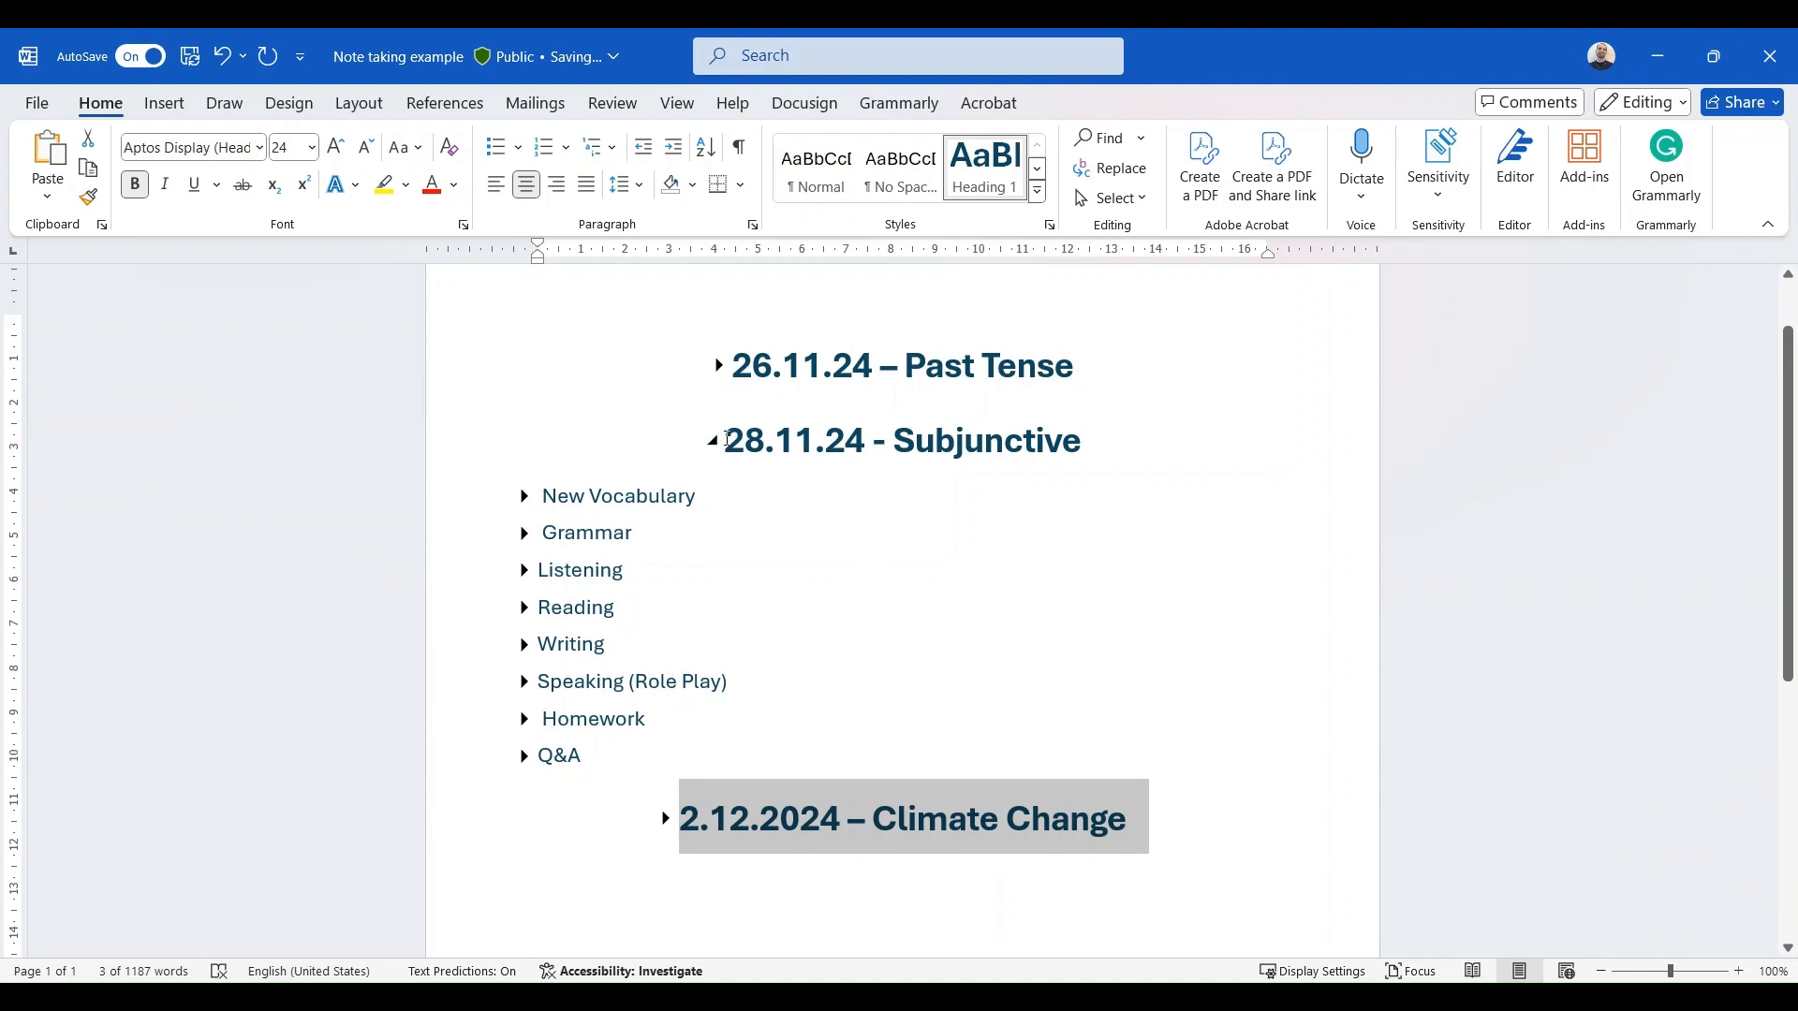
pyautogui.click(713, 442)
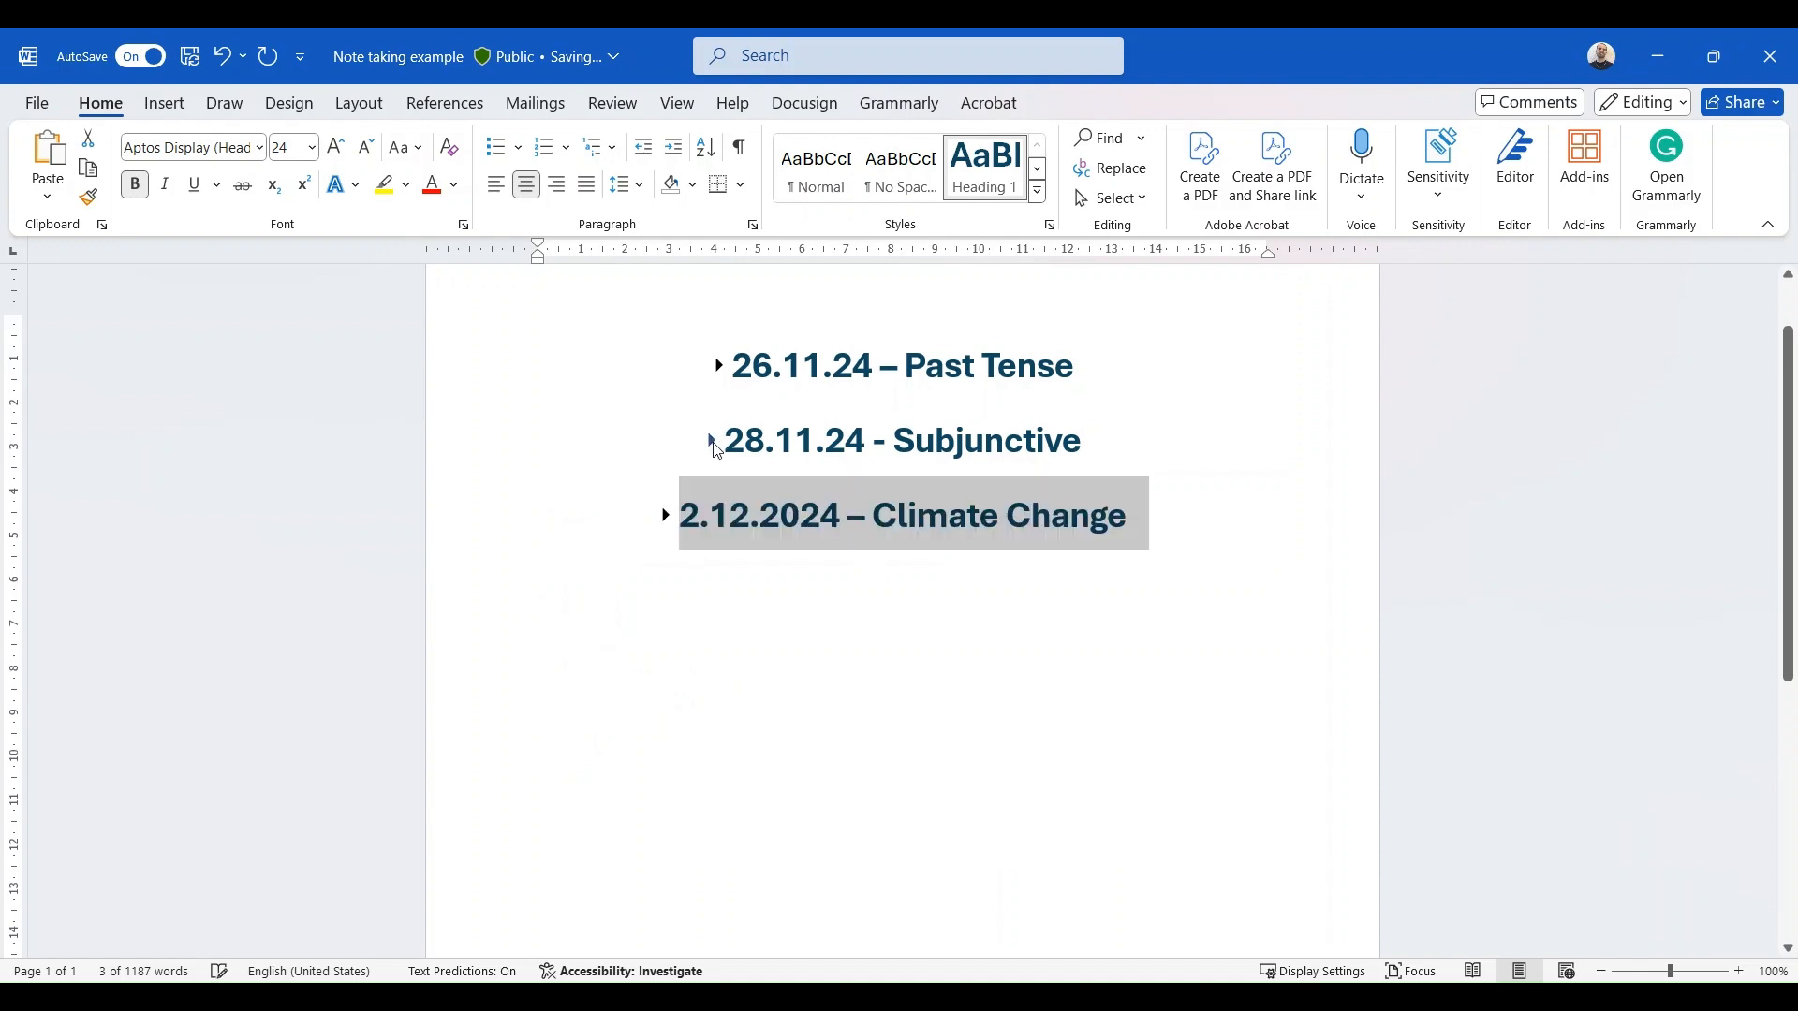